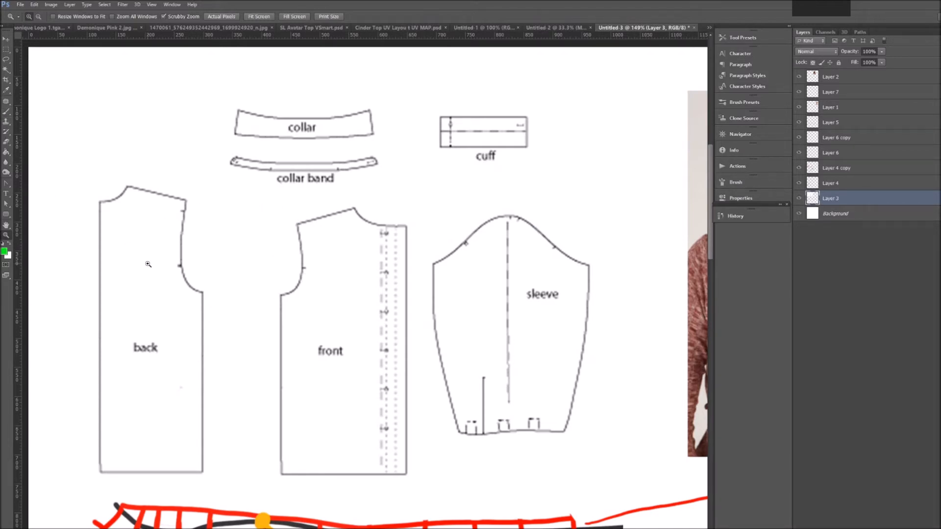
Brush green strokes over the sleeve cap and the front and back armhole curves, with arrows pointing at each
{"action": "left_click", "coordinate": [7, 112]}
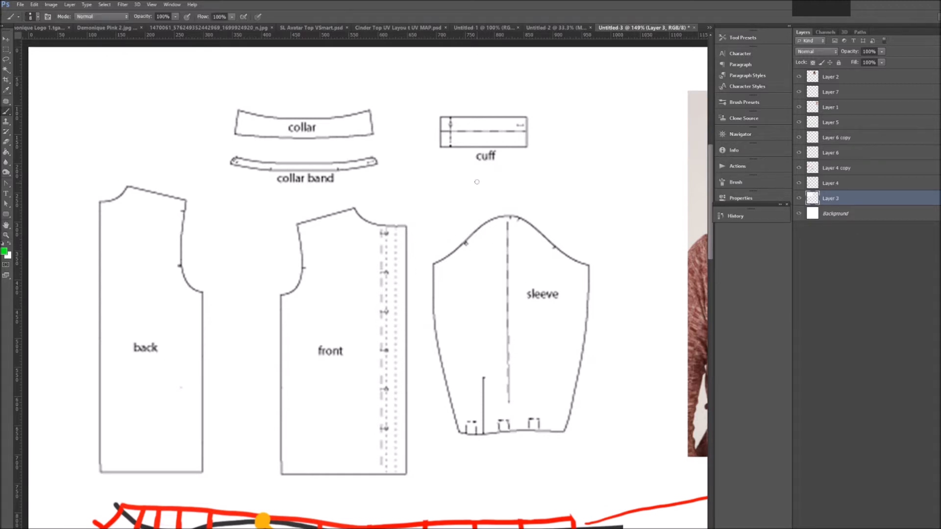
{"action": "mouse_move", "coordinate": [444, 168]}
{"action": "left_mouse_down"}
{"action": "mouse_move", "coordinate": [487, 221]}
{"action": "mouse_move", "coordinate": [489, 192]}
{"action": "left_mouse_up"}
{"action": "mouse_move", "coordinate": [235, 213]}
{"action": "left_mouse_down"}
{"action": "mouse_move", "coordinate": [304, 269]}
{"action": "mouse_move", "coordinate": [182, 252]}
{"action": "mouse_move", "coordinate": [199, 248]}
{"action": "left_mouse_up"}
{"action": "mouse_move", "coordinate": [437, 260]}
{"action": "left_mouse_down"}
{"action": "mouse_move", "coordinate": [508, 214]}
{"action": "mouse_move", "coordinate": [599, 272]}
{"action": "left_mouse_up"}
{"action": "mouse_move", "coordinate": [299, 224]}
{"action": "left_mouse_down"}
{"action": "mouse_move", "coordinate": [302, 261]}
{"action": "mouse_move", "coordinate": [282, 296]}
{"action": "left_mouse_up"}
{"action": "left_click_drag", "start_coordinate": [184, 201], "coordinate": [204, 291]}
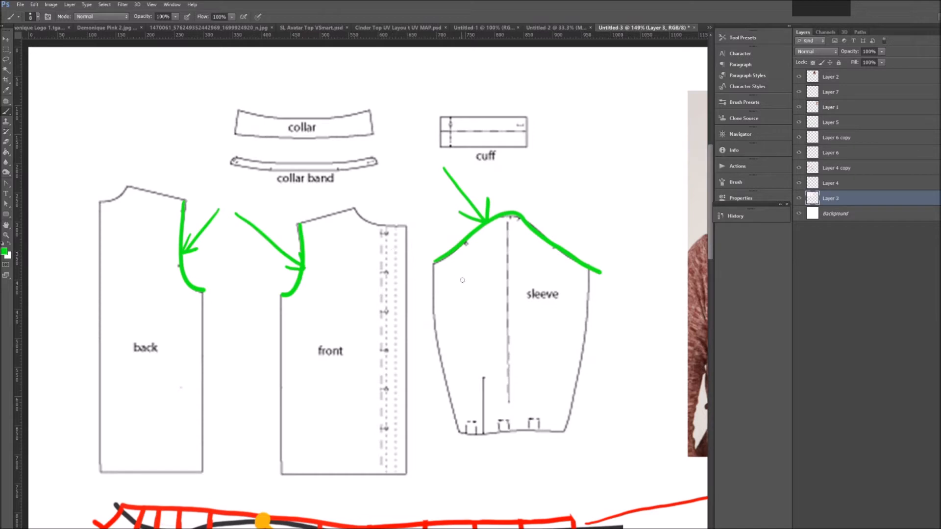
Add a new layer above Layer 2 and trace both shoulders and armhole seams in green on the head-down photo
{"action": "left_click_drag", "start_coordinate": [622, 289], "coordinate": [279, 277]}
{"action": "left_click_drag", "start_coordinate": [526, 319], "coordinate": [353, 340]}
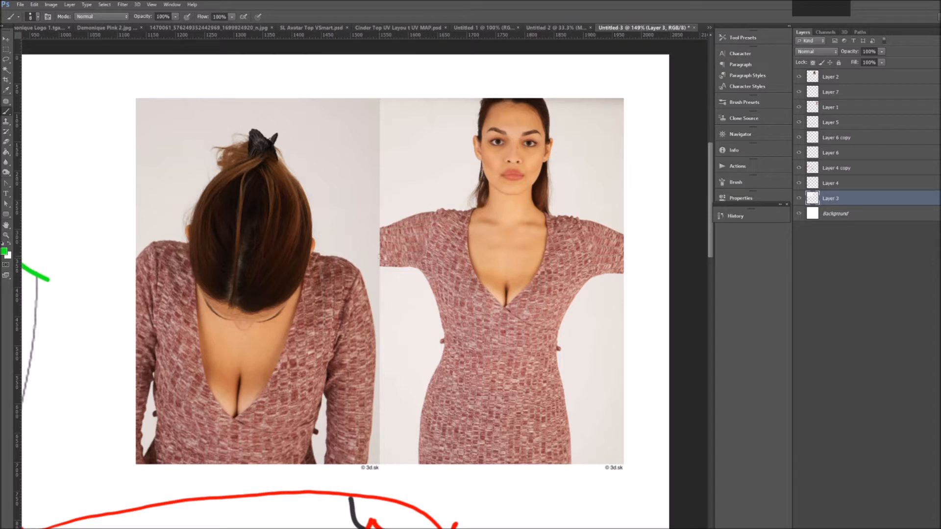
{"action": "left_click", "coordinate": [879, 82]}
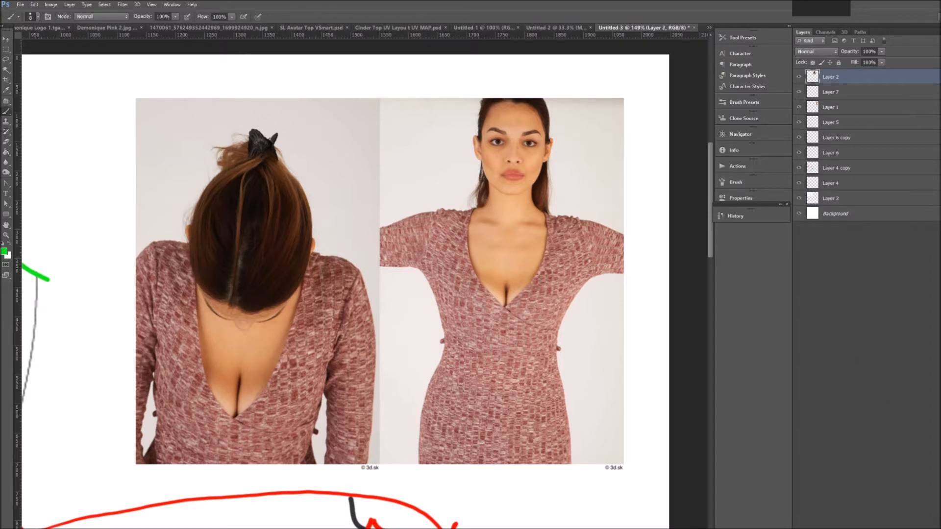
{"action": "key", "text": "ctrl+shift+alt+n"}
{"action": "mouse_move", "coordinate": [317, 253]}
{"action": "left_mouse_down"}
{"action": "mouse_move", "coordinate": [365, 269]}
{"action": "mouse_move", "coordinate": [377, 321]}
{"action": "mouse_move", "coordinate": [374, 425]}
{"action": "left_mouse_up"}
{"action": "left_click_drag", "start_coordinate": [361, 267], "coordinate": [341, 338]}
{"action": "mouse_move", "coordinate": [185, 248]}
{"action": "left_mouse_down"}
{"action": "mouse_move", "coordinate": [148, 245]}
{"action": "mouse_move", "coordinate": [103, 385]}
{"action": "left_mouse_up"}
{"action": "left_click_drag", "start_coordinate": [153, 243], "coordinate": [152, 327]}
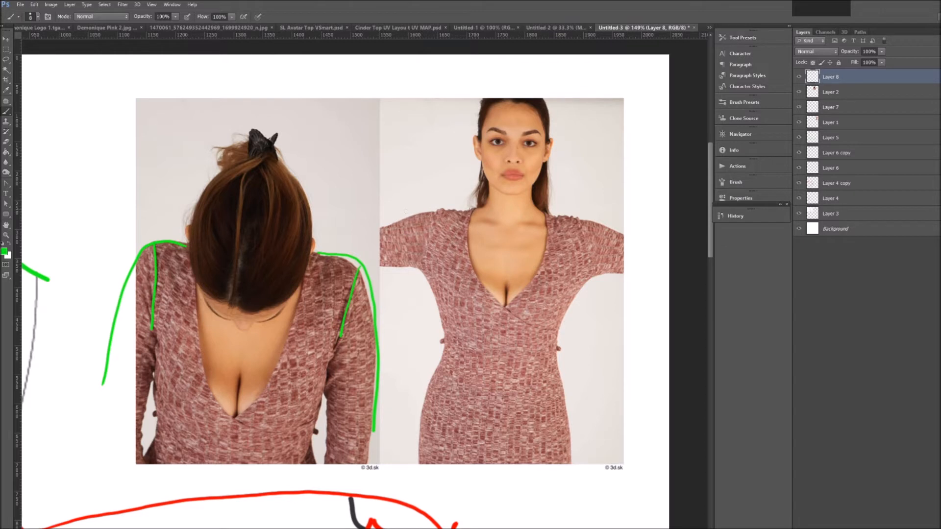
Trace the shoulder tops and mark the armhole curve in green on the photo with raised arms
{"action": "left_click_drag", "start_coordinate": [475, 206], "coordinate": [420, 211]}
{"action": "left_click_drag", "start_coordinate": [550, 210], "coordinate": [607, 224]}
{"action": "left_click_drag", "start_coordinate": [406, 252], "coordinate": [452, 251]}
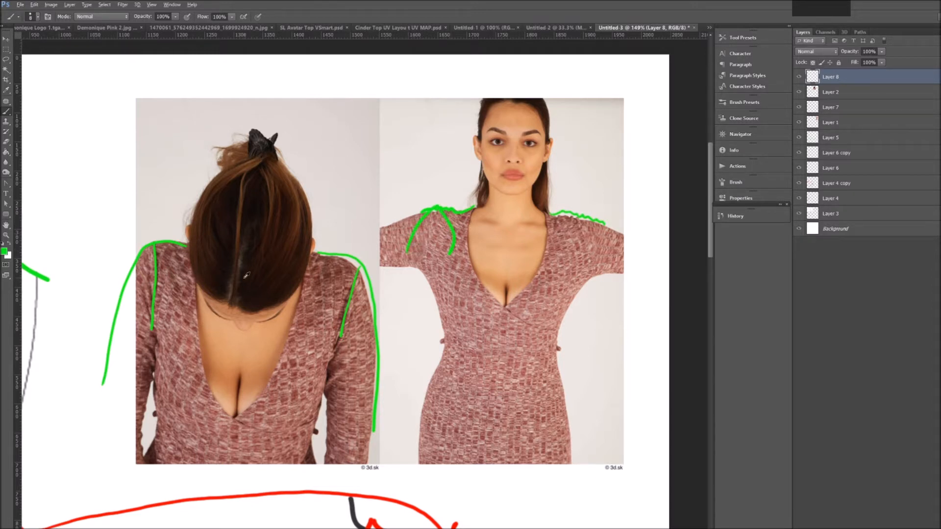
On the red sleeve grid, draw a green armhole line, an arrow along the sleeve and a smooth line over its upper edge
{"action": "left_click_drag", "start_coordinate": [177, 276], "coordinate": [453, 314]}
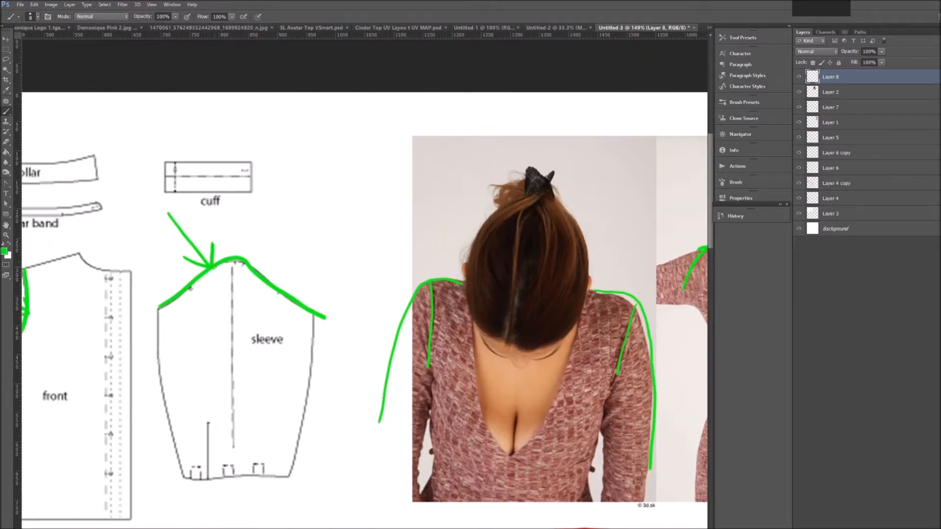
{"action": "mouse_move", "coordinate": [311, 419]}
{"action": "left_mouse_down"}
{"action": "mouse_move", "coordinate": [352, 300]}
{"action": "mouse_move", "coordinate": [446, 190]}
{"action": "left_mouse_up"}
{"action": "left_click_drag", "start_coordinate": [274, 343], "coordinate": [334, 324]}
{"action": "left_click_drag", "start_coordinate": [162, 367], "coordinate": [455, 356]}
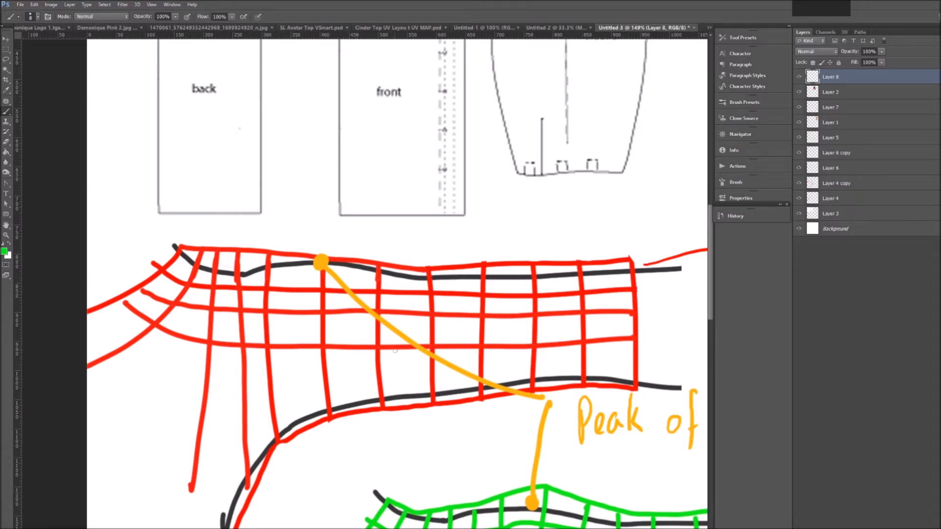
{"action": "left_click_drag", "start_coordinate": [415, 339], "coordinate": [378, 264]}
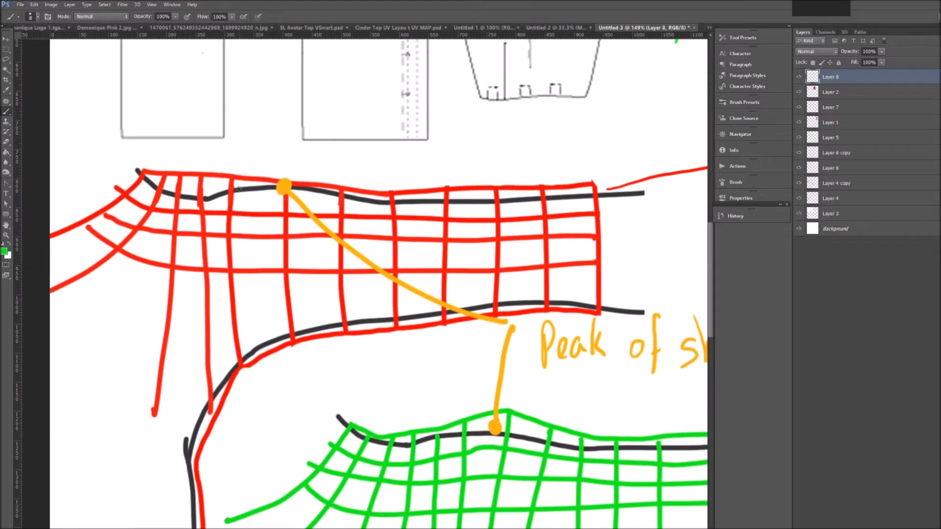
{"action": "left_click_drag", "start_coordinate": [232, 169], "coordinate": [243, 363]}
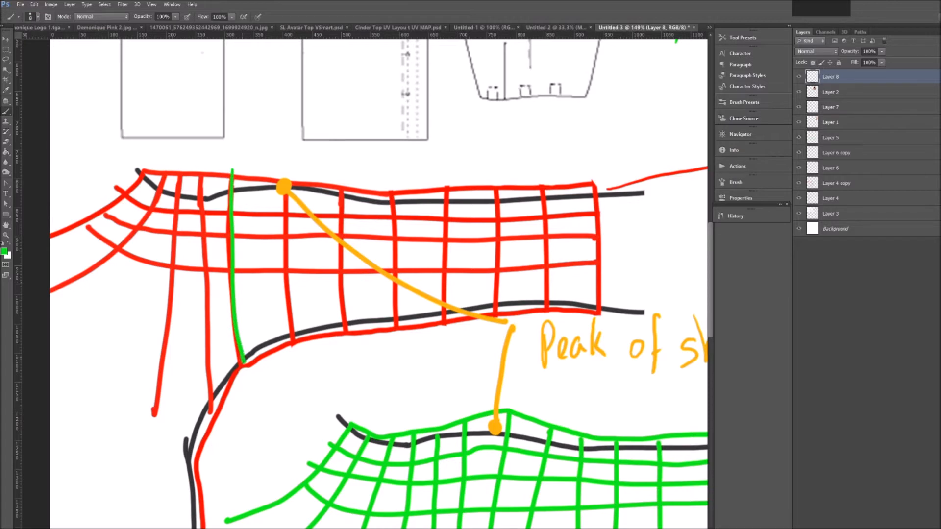
{"action": "mouse_move", "coordinate": [233, 244]}
{"action": "left_mouse_down"}
{"action": "mouse_move", "coordinate": [568, 245]}
{"action": "mouse_move", "coordinate": [551, 249]}
{"action": "left_mouse_up"}
{"action": "left_click_drag", "start_coordinate": [156, 165], "coordinate": [612, 188]}
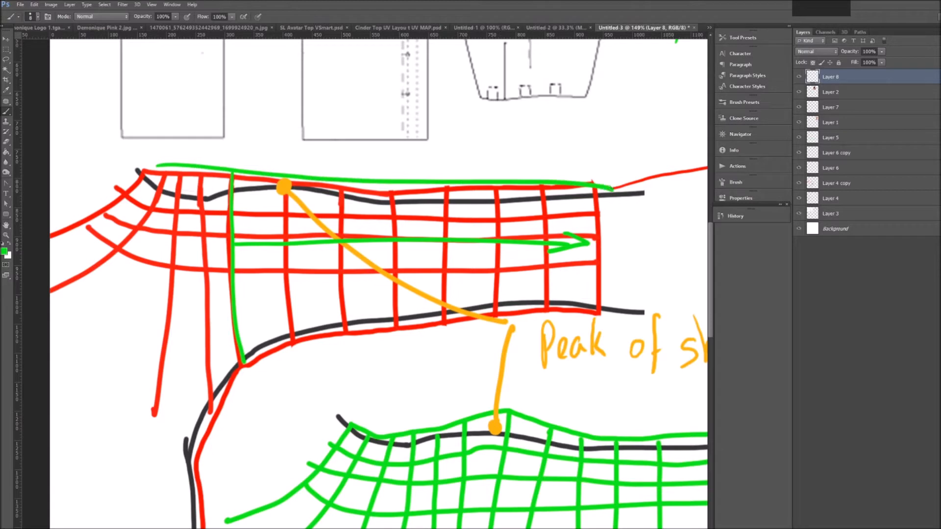
Draw five green vertical strokes over the red grid's columns, from the armhole line towards the sleeve end
{"action": "left_click_drag", "start_coordinate": [231, 153], "coordinate": [230, 196]}
{"action": "left_click_drag", "start_coordinate": [285, 154], "coordinate": [280, 287]}
{"action": "left_click_drag", "start_coordinate": [342, 170], "coordinate": [340, 297]}
{"action": "left_click_drag", "start_coordinate": [397, 163], "coordinate": [396, 285]}
{"action": "left_click_drag", "start_coordinate": [446, 171], "coordinate": [444, 286]}
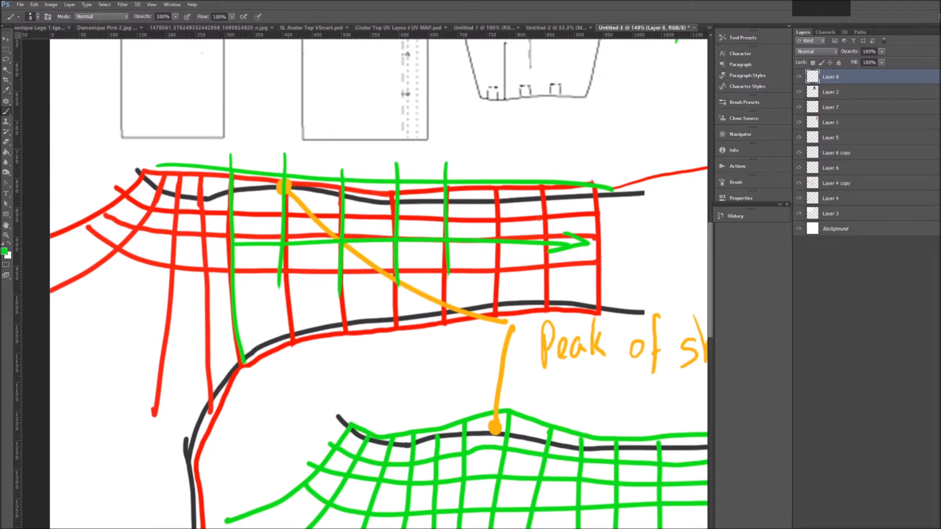
Draw a green arrow pointing at the orange shoulder peak on the red arm profile
{"action": "left_click_drag", "start_coordinate": [664, 233], "coordinate": [402, 240]}
{"action": "left_click_drag", "start_coordinate": [626, 247], "coordinate": [382, 249]}
{"action": "left_click_drag", "start_coordinate": [538, 249], "coordinate": [488, 251]}
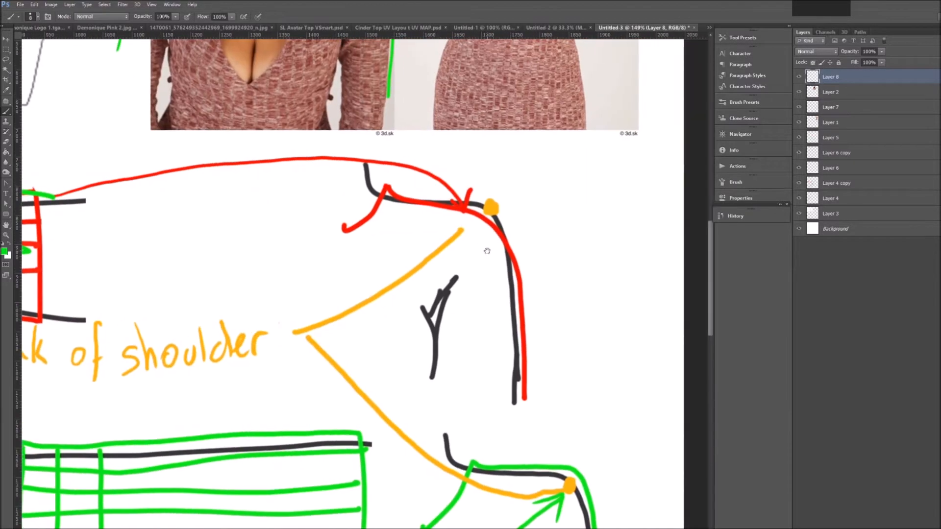
{"action": "left_click_drag", "start_coordinate": [524, 180], "coordinate": [487, 223]}
{"action": "left_click_drag", "start_coordinate": [488, 223], "coordinate": [510, 217]}
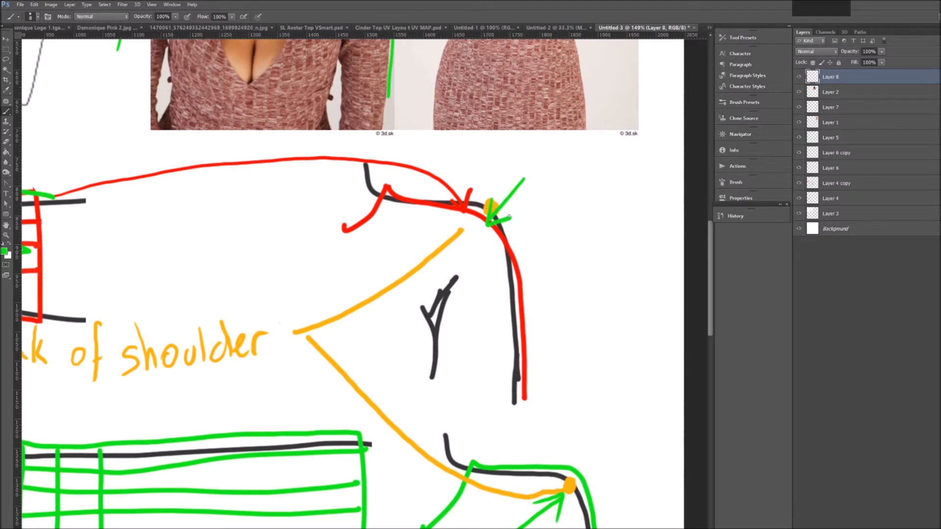
Draw an angular green bone line inside the red arm profile with an arrow to it, and circle the shoulder peak
{"action": "left_click", "coordinate": [390, 242]}
{"action": "left_click", "coordinate": [450, 241], "text": "shift"}
{"action": "left_click_drag", "start_coordinate": [457, 243], "coordinate": [486, 391]}
{"action": "mouse_move", "coordinate": [554, 228]}
{"action": "left_mouse_down"}
{"action": "mouse_move", "coordinate": [534, 269]}
{"action": "mouse_move", "coordinate": [480, 329]}
{"action": "left_mouse_up"}
{"action": "left_click_drag", "start_coordinate": [494, 291], "coordinate": [509, 336]}
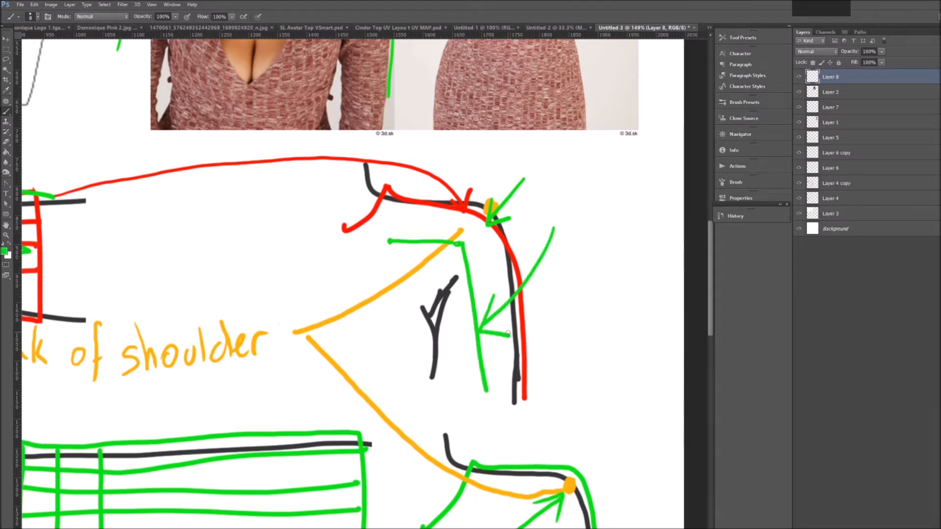
{"action": "mouse_move", "coordinate": [492, 179]}
{"action": "left_mouse_down"}
{"action": "mouse_move", "coordinate": [520, 209]}
{"action": "mouse_move", "coordinate": [471, 180]}
{"action": "left_mouse_up"}
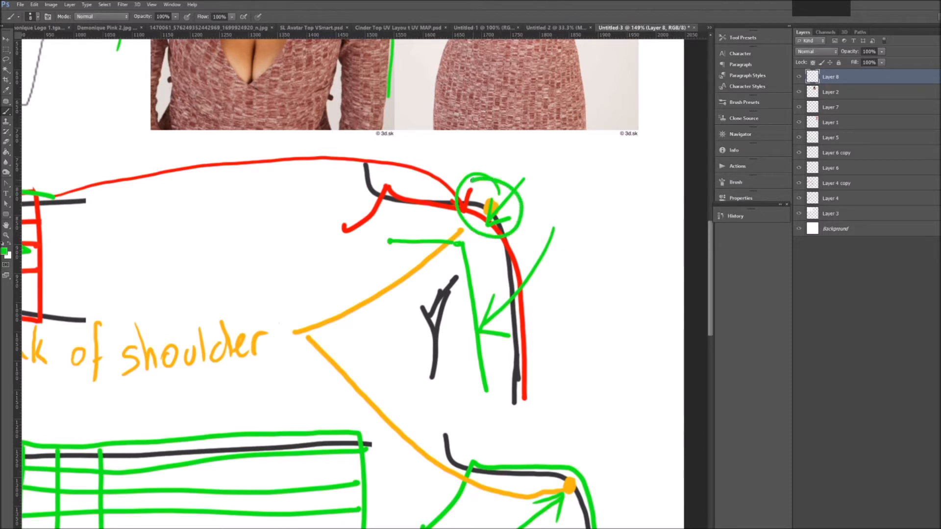
Sample the red of the sleeve grid as the brush colour and set the brush size to 5 px
{"action": "mouse_move", "coordinate": [256, 399]}
{"action": "left_mouse_down"}
{"action": "mouse_move", "coordinate": [431, 287]}
{"action": "mouse_move", "coordinate": [478, 330]}
{"action": "left_mouse_up"}
{"action": "mouse_move", "coordinate": [393, 369]}
{"action": "left_mouse_down"}
{"action": "mouse_move", "coordinate": [418, 361]}
{"action": "mouse_move", "coordinate": [388, 386]}
{"action": "left_mouse_up"}
{"action": "left_click_drag", "start_coordinate": [559, 392], "coordinate": [513, 391]}
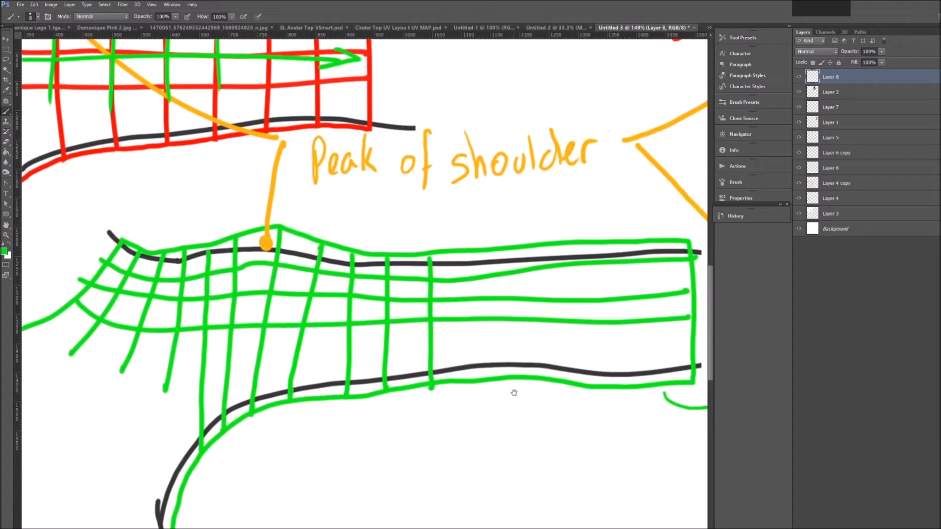
{"action": "left_click", "coordinate": [363, 125], "text": "alt"}
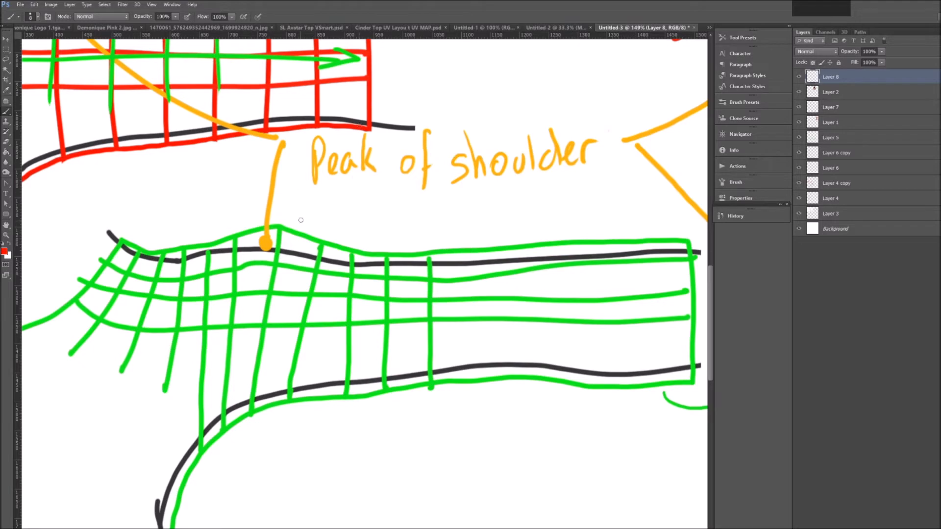
{"action": "right_click", "coordinate": [310, 335]}
{"action": "left_click_drag", "start_coordinate": [384, 343], "coordinate": [357, 343]}
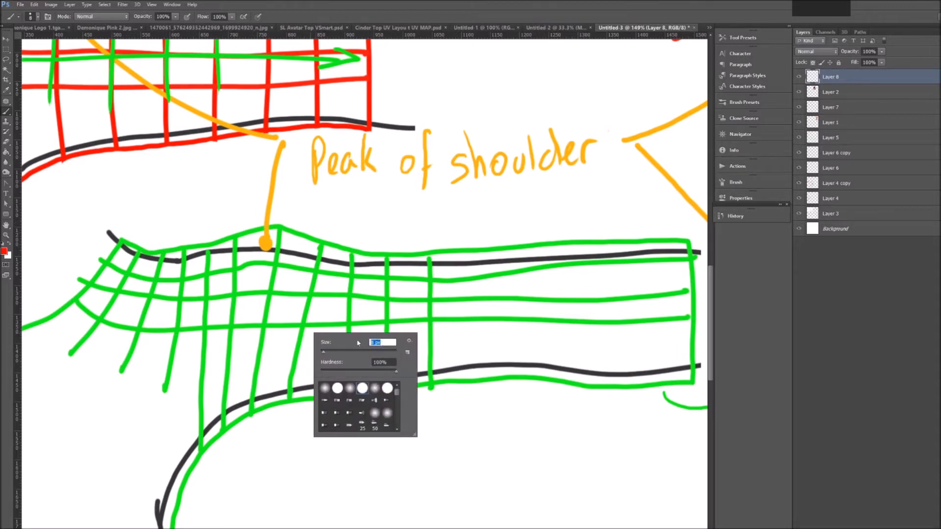
{"action": "type", "text": "5"}
{"action": "key", "text": "Return"}
Draw two dashed vertical red lines through the green sleeve grid on either side of the shoulder peak
{"action": "left_click_drag", "start_coordinate": [256, 208], "coordinate": [256, 220]}
{"action": "left_click_drag", "start_coordinate": [257, 260], "coordinate": [259, 303]}
{"action": "left_click_drag", "start_coordinate": [260, 344], "coordinate": [260, 356]}
{"action": "left_click_drag", "start_coordinate": [260, 388], "coordinate": [263, 440]}
{"action": "left_click_drag", "start_coordinate": [302, 223], "coordinate": [306, 267]}
{"action": "left_click_drag", "start_coordinate": [309, 296], "coordinate": [310, 308]}
{"action": "left_click_drag", "start_coordinate": [311, 339], "coordinate": [312, 351]}
{"action": "left_click_drag", "start_coordinate": [314, 405], "coordinate": [314, 414]}
{"action": "left_click_drag", "start_coordinate": [315, 434], "coordinate": [316, 442]}
Trace the slanted grid line at the shoulder peak in red, marking both ends with dots and direction arrows
{"action": "left_click_drag", "start_coordinate": [292, 219], "coordinate": [242, 433]}
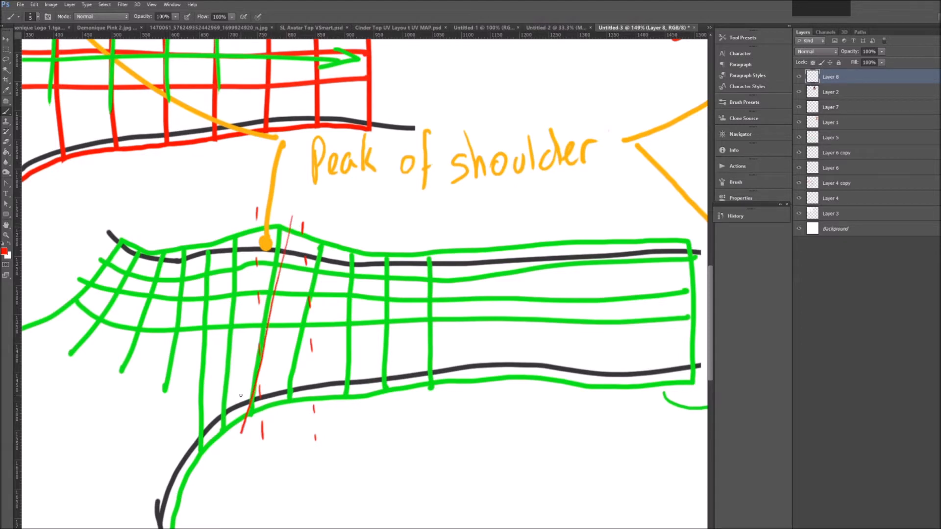
{"action": "mouse_move", "coordinate": [249, 415]}
{"action": "left_mouse_down"}
{"action": "mouse_move", "coordinate": [230, 395]}
{"action": "mouse_move", "coordinate": [242, 398]}
{"action": "left_mouse_up"}
{"action": "left_click_drag", "start_coordinate": [293, 208], "coordinate": [278, 254]}
{"action": "mouse_move", "coordinate": [298, 242]}
{"action": "left_mouse_down"}
{"action": "mouse_move", "coordinate": [281, 252]}
{"action": "mouse_move", "coordinate": [258, 245]}
{"action": "mouse_move", "coordinate": [275, 241]}
{"action": "mouse_move", "coordinate": [276, 223]}
{"action": "mouse_move", "coordinate": [282, 230]}
{"action": "mouse_move", "coordinate": [285, 184]}
{"action": "mouse_move", "coordinate": [277, 201]}
{"action": "left_mouse_up"}
{"action": "left_click_drag", "start_coordinate": [285, 184], "coordinate": [294, 197]}
Trace the raised green shoulder outline in red and hatch the gap between it and the black body line
{"action": "mouse_move", "coordinate": [212, 245]}
{"action": "left_mouse_down"}
{"action": "mouse_move", "coordinate": [301, 231]}
{"action": "mouse_move", "coordinate": [386, 257]}
{"action": "left_mouse_up"}
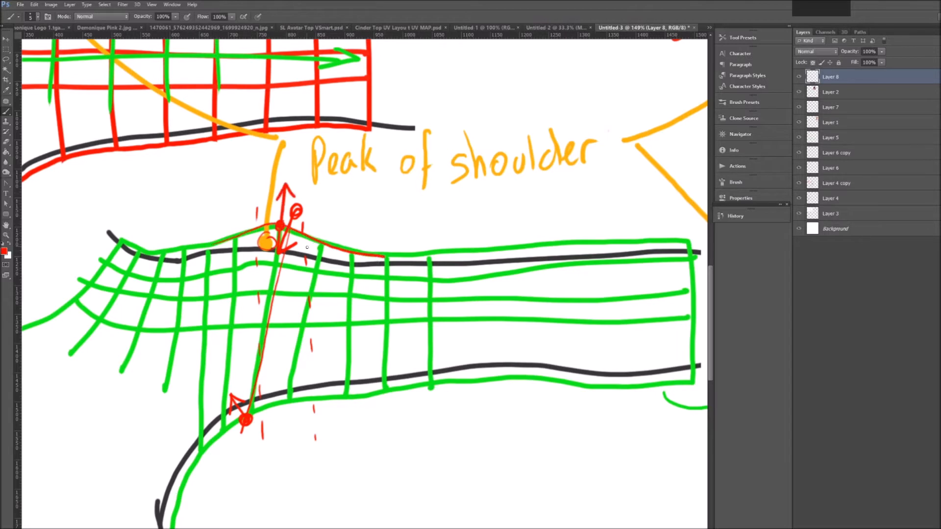
{"action": "left_click_drag", "start_coordinate": [293, 237], "coordinate": [290, 246]}
{"action": "mouse_move", "coordinate": [305, 241]}
{"action": "left_mouse_down"}
{"action": "mouse_move", "coordinate": [300, 251]}
{"action": "mouse_move", "coordinate": [312, 254]}
{"action": "left_mouse_up"}
{"action": "mouse_move", "coordinate": [326, 249]}
{"action": "left_mouse_down"}
{"action": "mouse_move", "coordinate": [322, 257]}
{"action": "mouse_move", "coordinate": [334, 259]}
{"action": "left_mouse_up"}
{"action": "left_click_drag", "start_coordinate": [244, 236], "coordinate": [240, 247]}
{"action": "left_click_drag", "start_coordinate": [250, 236], "coordinate": [246, 251]}
{"action": "left_click_drag", "start_coordinate": [344, 252], "coordinate": [347, 262]}
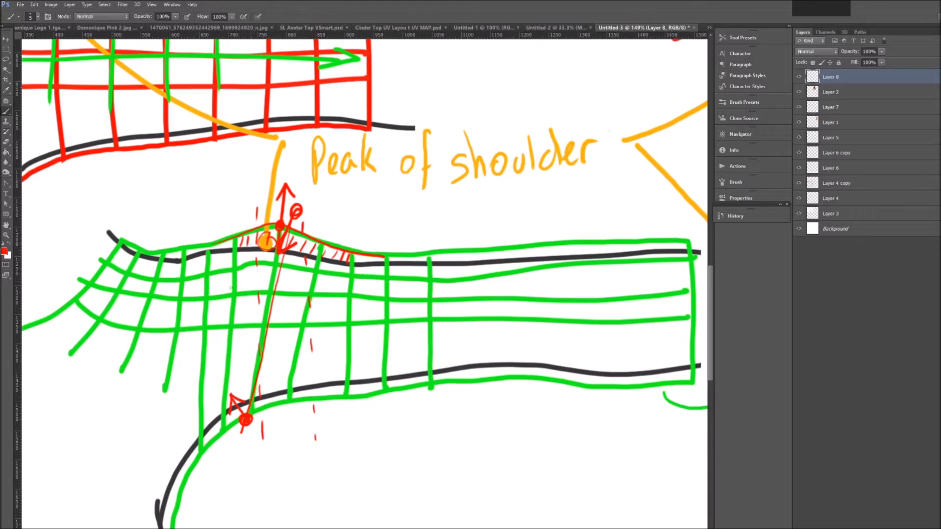
On the green arm profile, sketch a red bent bone line, hatch the shoulder corner and fan three lines from the armpit
{"action": "scroll", "coordinate": [510, 300], "scroll_direction": "right", "scroll_amount": 10}
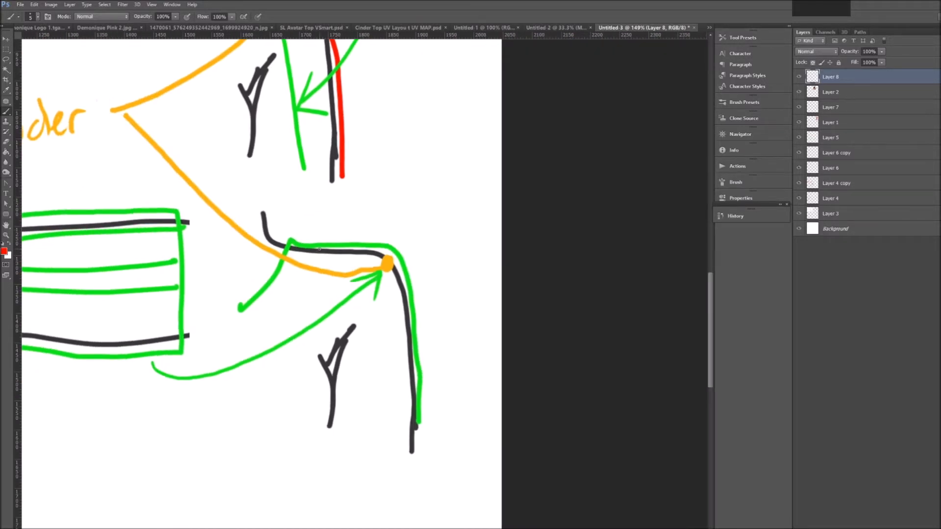
{"action": "mouse_move", "coordinate": [302, 293]}
{"action": "left_mouse_down"}
{"action": "mouse_move", "coordinate": [379, 294]}
{"action": "mouse_move", "coordinate": [374, 443]}
{"action": "left_mouse_up"}
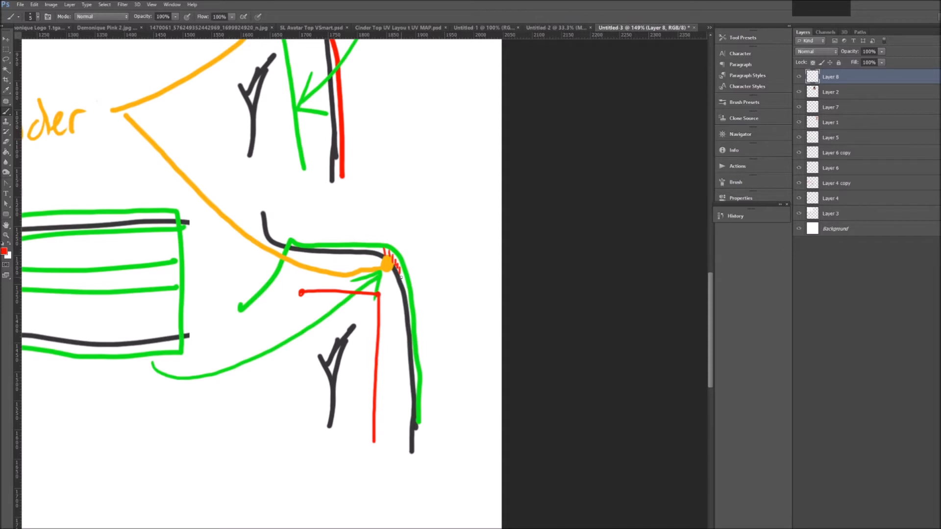
{"action": "left_click_drag", "start_coordinate": [343, 342], "coordinate": [401, 256]}
{"action": "left_click_drag", "start_coordinate": [342, 354], "coordinate": [406, 311]}
{"action": "left_click_drag", "start_coordinate": [340, 320], "coordinate": [348, 243]}
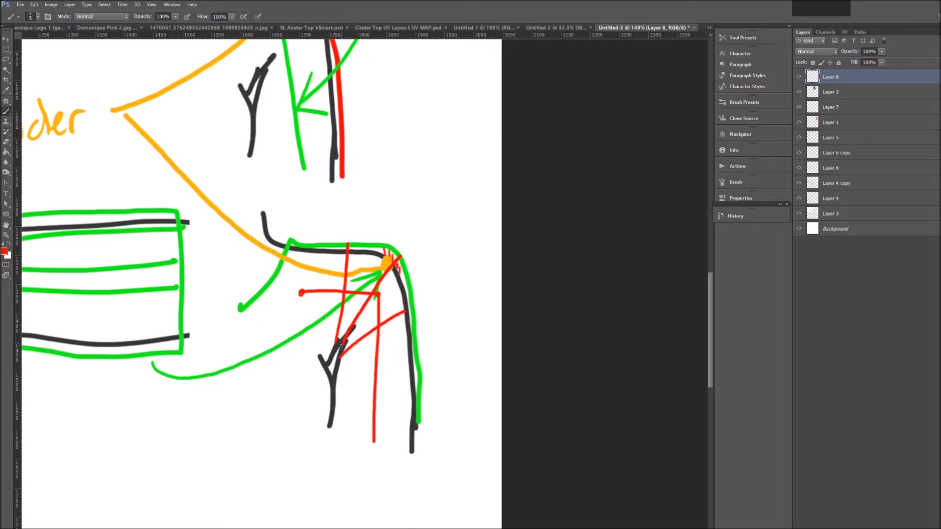
Thicken the armpit-to-shoulder line and point red arrows at the shoulder peaks of the green and red arm profiles
{"action": "left_click_drag", "start_coordinate": [341, 343], "coordinate": [397, 260]}
{"action": "left_click_drag", "start_coordinate": [416, 208], "coordinate": [399, 248]}
{"action": "left_click_drag", "start_coordinate": [399, 249], "coordinate": [412, 239]}
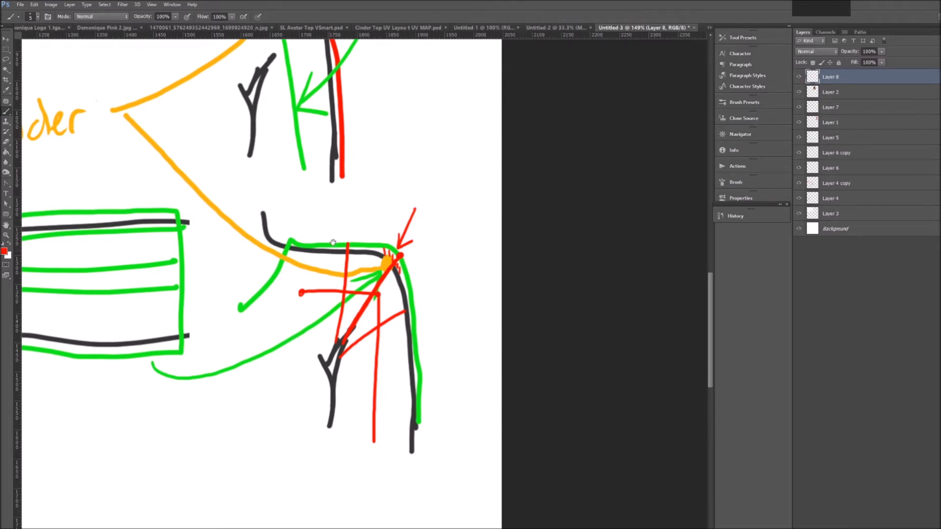
{"action": "left_click_drag", "start_coordinate": [333, 243], "coordinate": [312, 317]}
{"action": "mouse_move", "coordinate": [326, 93]}
{"action": "left_mouse_down"}
{"action": "mouse_move", "coordinate": [288, 121]}
{"action": "mouse_move", "coordinate": [298, 107]}
{"action": "left_mouse_up"}
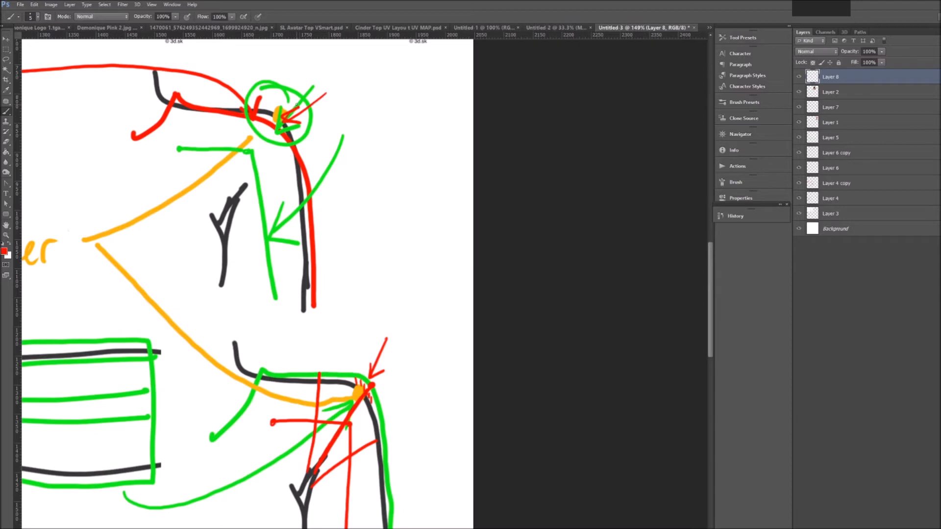
Draw a short red line under the lower shoulder, plus rounded and angular arm profiles beside it with diagonal strokes from their corners
{"action": "left_click_drag", "start_coordinate": [387, 437], "coordinate": [384, 313]}
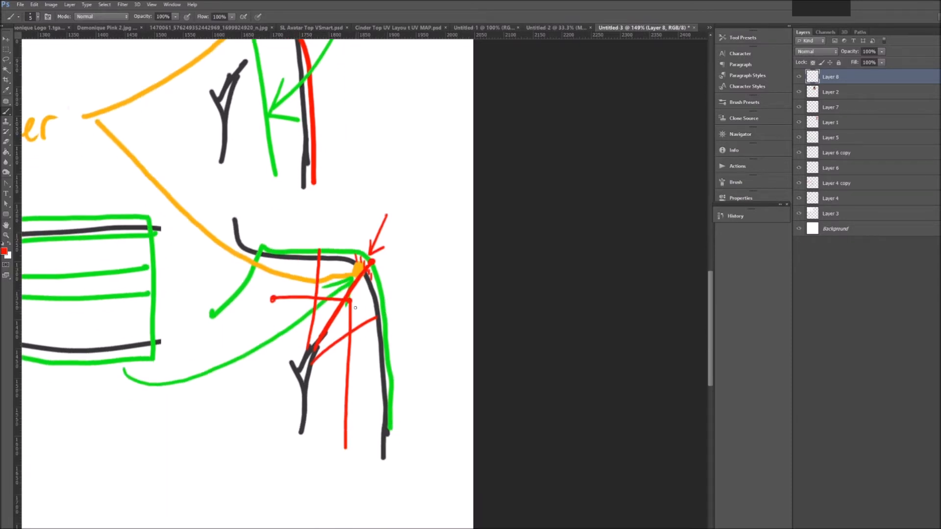
{"action": "left_click_drag", "start_coordinate": [280, 277], "coordinate": [336, 282]}
{"action": "mouse_move", "coordinate": [344, 146]}
{"action": "left_mouse_down"}
{"action": "mouse_move", "coordinate": [380, 154]}
{"action": "mouse_move", "coordinate": [411, 218]}
{"action": "mouse_move", "coordinate": [417, 401]}
{"action": "left_mouse_up"}
{"action": "mouse_move", "coordinate": [346, 110]}
{"action": "left_mouse_down"}
{"action": "mouse_move", "coordinate": [420, 113]}
{"action": "mouse_move", "coordinate": [443, 297]}
{"action": "left_mouse_up"}
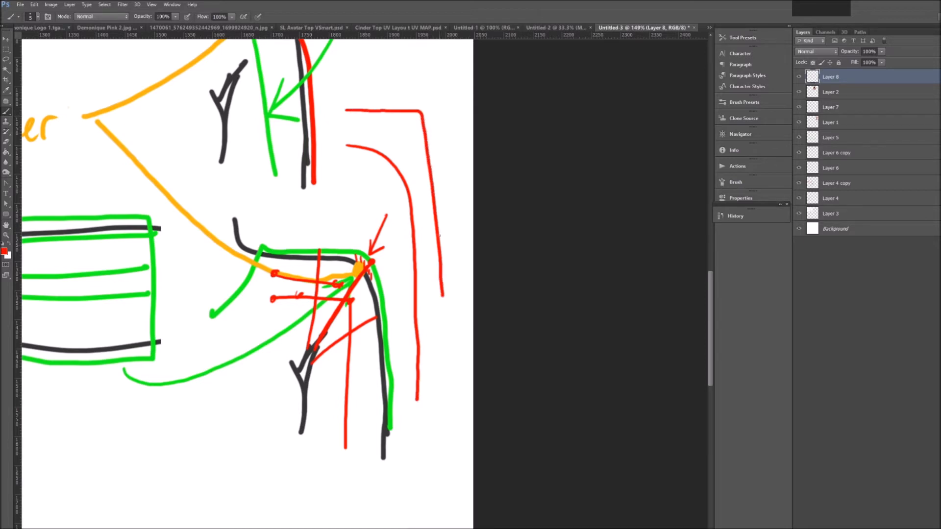
{"action": "left_click_drag", "start_coordinate": [421, 113], "coordinate": [368, 218]}
Draw a sharply peaked red arm profile above the other two, with a diagonal stroke from its corner
{"action": "left_click_drag", "start_coordinate": [377, 197], "coordinate": [369, 325]}
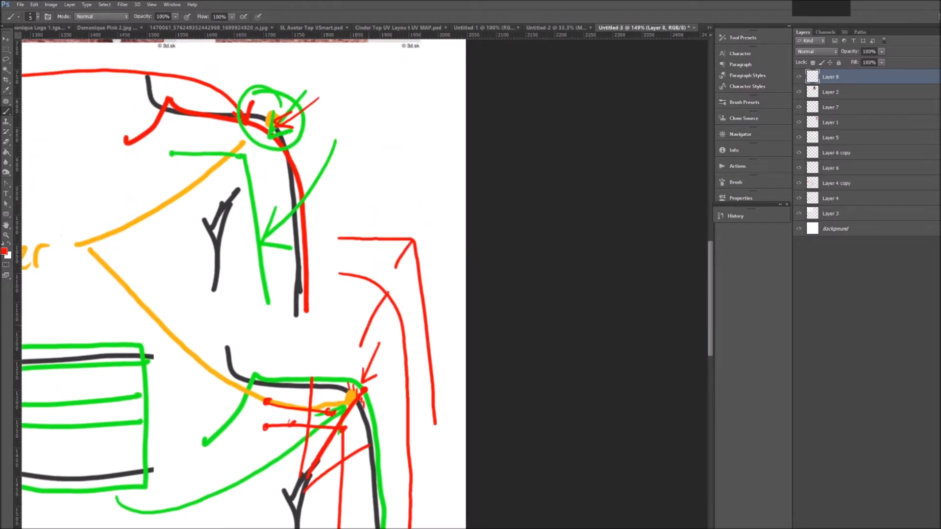
{"action": "mouse_move", "coordinate": [345, 186]}
{"action": "left_mouse_down"}
{"action": "mouse_move", "coordinate": [421, 143]}
{"action": "mouse_move", "coordinate": [439, 311]}
{"action": "left_mouse_up"}
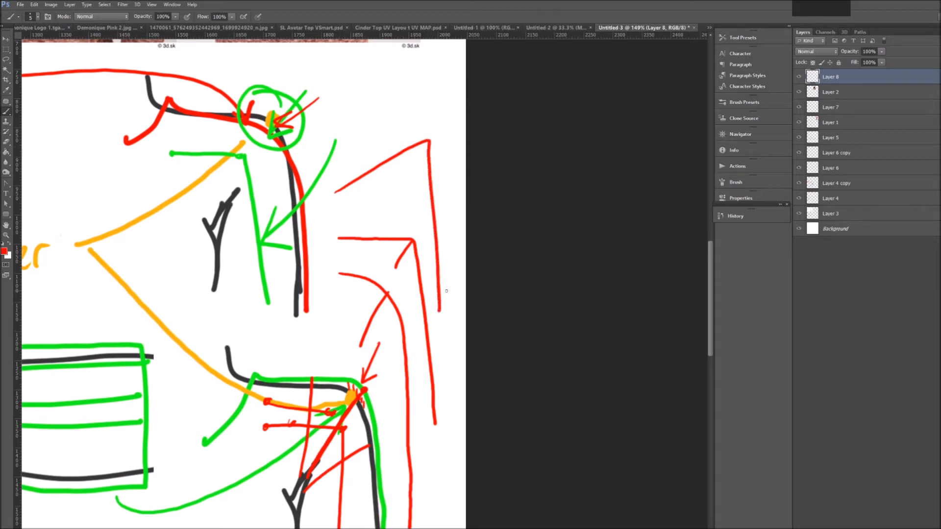
{"action": "left_click_drag", "start_coordinate": [429, 143], "coordinate": [383, 226]}
Add thick red dashes along the next slanted line of the green grid and reinforce the upward arrow at the shoulder peak
{"action": "left_click_drag", "start_coordinate": [185, 284], "coordinate": [420, 306]}
{"action": "left_click_drag", "start_coordinate": [164, 336], "coordinate": [405, 249]}
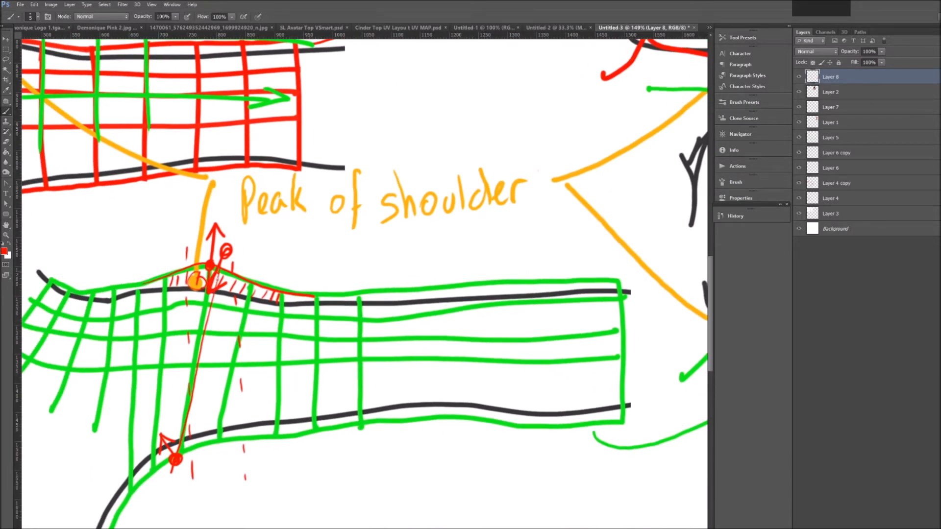
{"action": "left_click_drag", "start_coordinate": [231, 374], "coordinate": [227, 392]}
{"action": "left_click_drag", "start_coordinate": [225, 418], "coordinate": [219, 443]}
{"action": "mouse_move", "coordinate": [211, 258]}
{"action": "left_mouse_down"}
{"action": "mouse_move", "coordinate": [210, 229]}
{"action": "mouse_move", "coordinate": [223, 238]}
{"action": "left_mouse_up"}
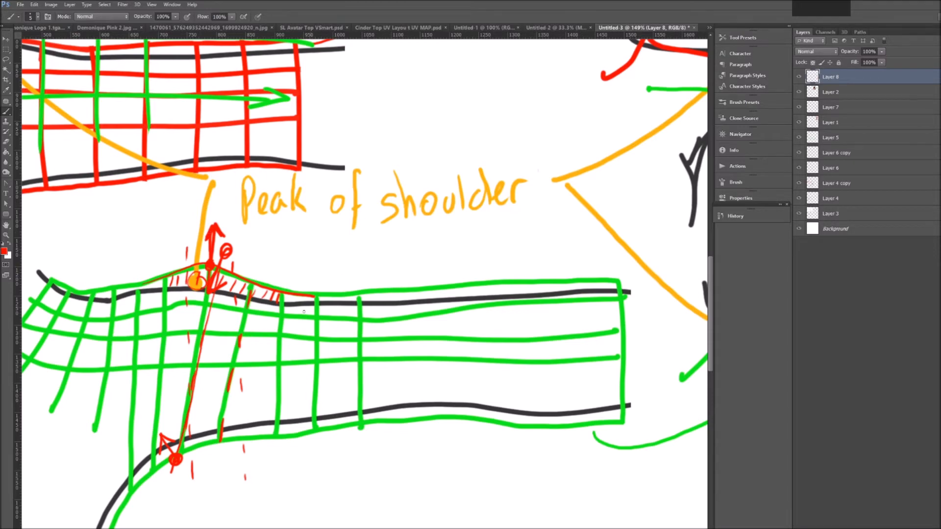
{"action": "left_click_drag", "start_coordinate": [232, 344], "coordinate": [308, 315]}
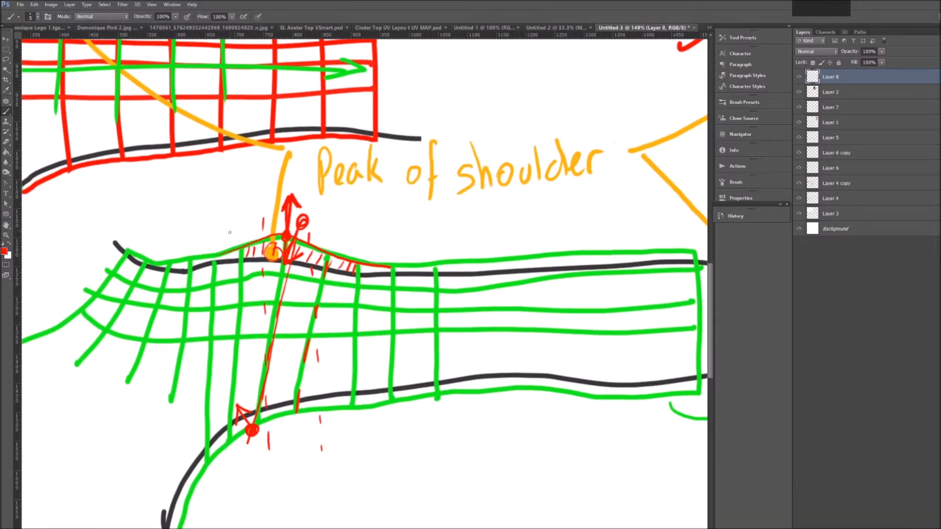
{"action": "left_click_drag", "start_coordinate": [435, 309], "coordinate": [262, 289]}
{"action": "scroll", "coordinate": [294, 279], "scroll_direction": "down", "scroll_amount": 3}
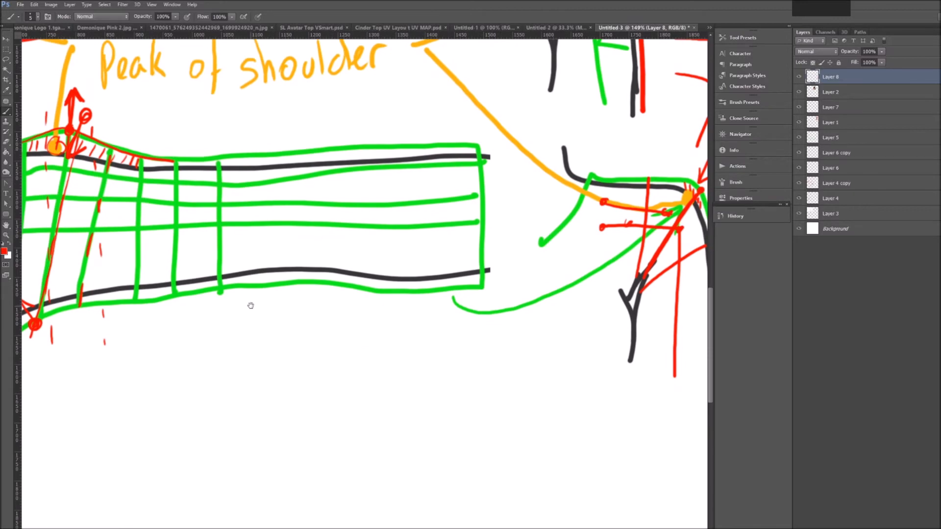
Review the green sleeve grid around the marked shoulder peak and along the arm
{"action": "left_click_drag", "start_coordinate": [224, 285], "coordinate": [344, 285]}
{"action": "left_click_drag", "start_coordinate": [260, 301], "coordinate": [305, 290]}
{"action": "left_click_drag", "start_coordinate": [451, 339], "coordinate": [306, 318]}
{"action": "left_click_drag", "start_coordinate": [415, 315], "coordinate": [333, 384]}
{"action": "left_click_drag", "start_coordinate": [562, 385], "coordinate": [303, 326]}
{"action": "left_click_drag", "start_coordinate": [417, 300], "coordinate": [392, 372]}
{"action": "mouse_move", "coordinate": [364, 224]}
{"action": "left_mouse_down"}
{"action": "mouse_move", "coordinate": [360, 310]}
{"action": "mouse_move", "coordinate": [415, 219]}
{"action": "left_mouse_up"}
{"action": "mouse_move", "coordinate": [222, 313]}
{"action": "left_mouse_down"}
{"action": "mouse_move", "coordinate": [304, 304]}
{"action": "mouse_move", "coordinate": [593, 351]}
{"action": "left_mouse_up"}
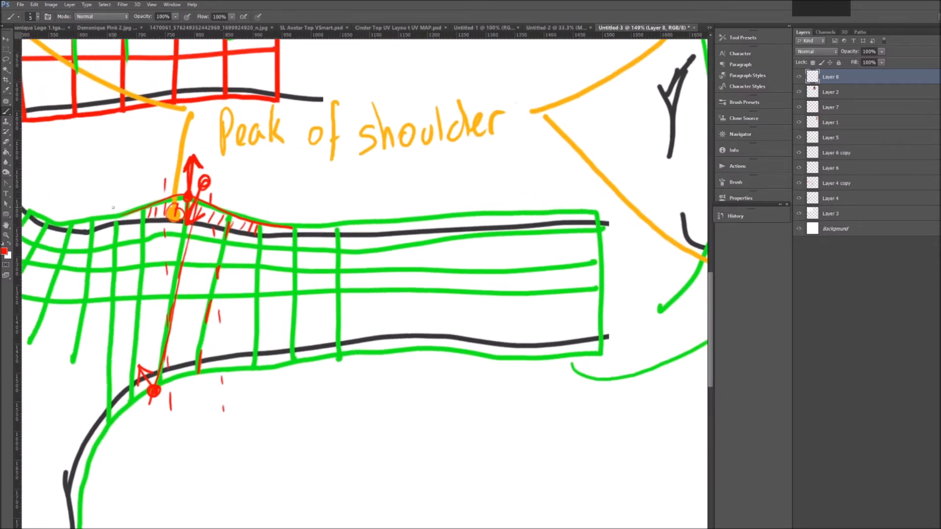
{"action": "mouse_move", "coordinate": [175, 221]}
{"action": "left_mouse_down"}
{"action": "mouse_move", "coordinate": [216, 246]}
{"action": "mouse_move", "coordinate": [234, 224]}
{"action": "left_mouse_up"}
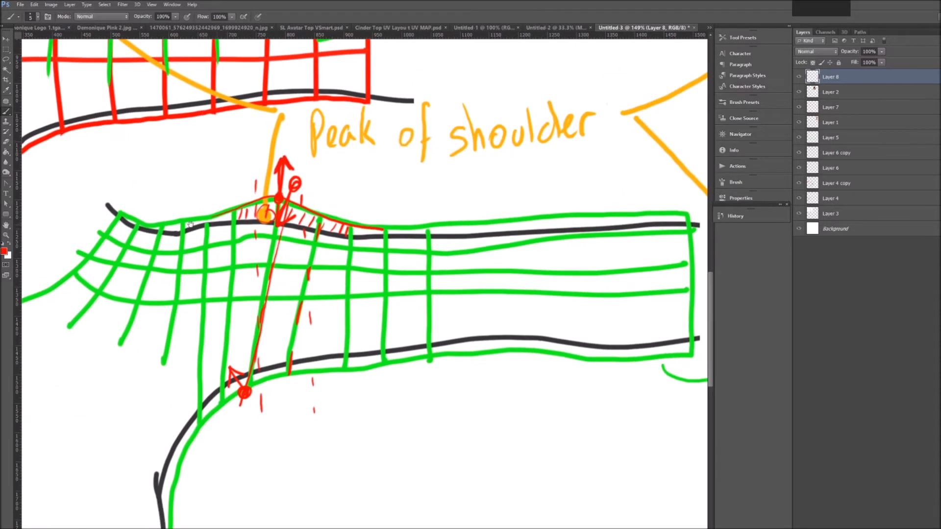
{"action": "mouse_move", "coordinate": [298, 229]}
{"action": "left_mouse_down"}
{"action": "mouse_move", "coordinate": [356, 317]}
{"action": "mouse_move", "coordinate": [475, 387]}
{"action": "mouse_move", "coordinate": [481, 366]}
{"action": "mouse_move", "coordinate": [369, 267]}
{"action": "mouse_move", "coordinate": [326, 269]}
{"action": "mouse_move", "coordinate": [347, 326]}
{"action": "mouse_move", "coordinate": [404, 288]}
{"action": "mouse_move", "coordinate": [377, 266]}
{"action": "left_mouse_up"}
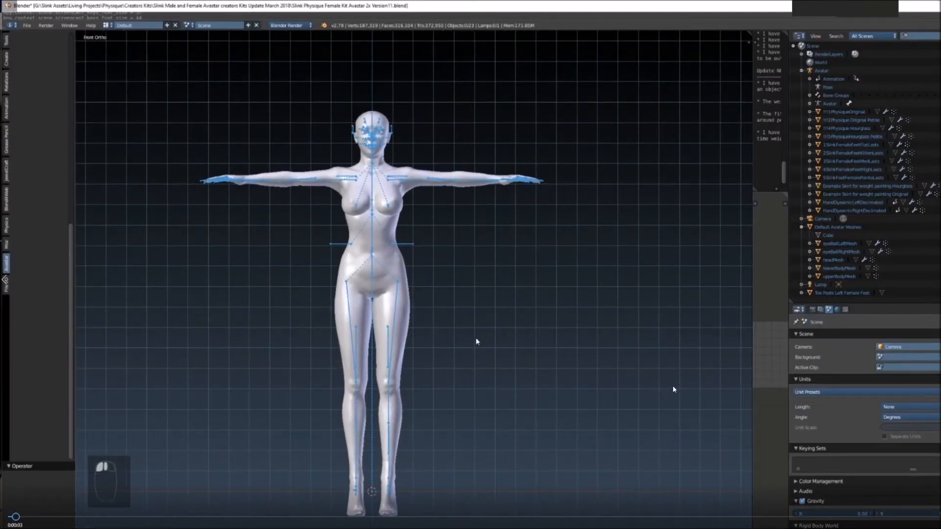
In Blender, add a cube to the avatar scene and shift its geometry about 0.965 along X so its side meets the avatar's centre line
{"action": "scroll", "coordinate": [449, 339], "scroll_direction": "up", "scroll_amount": 3}
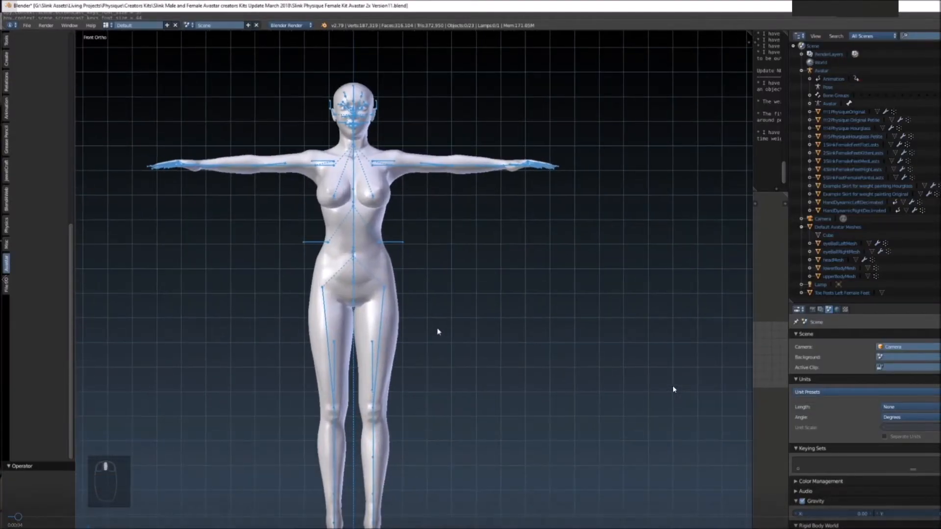
{"action": "key", "text": "shift+a"}
{"action": "mouse_move", "coordinate": [433, 334]}
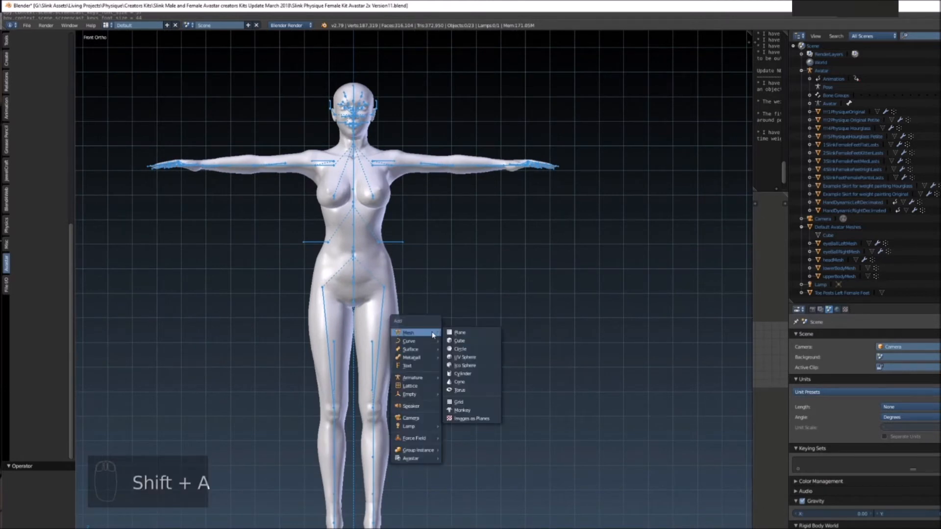
{"action": "left_click", "coordinate": [461, 340]}
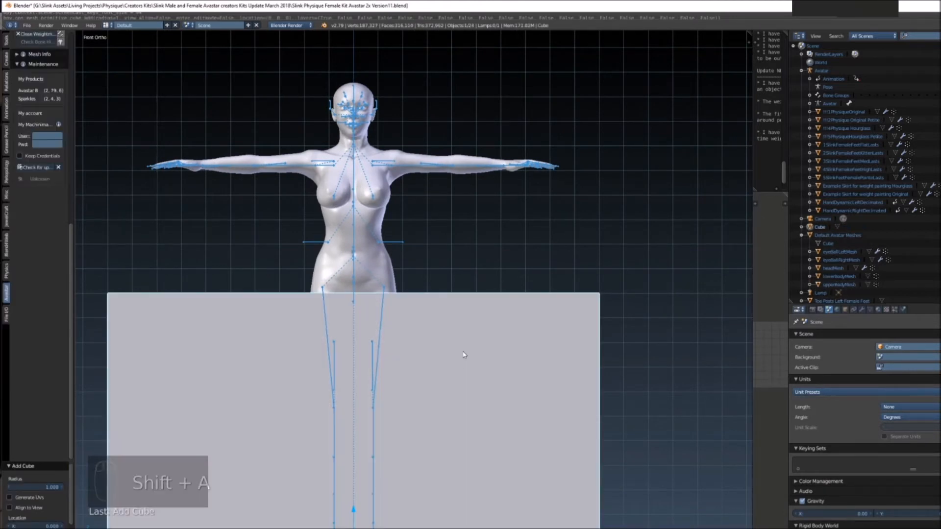
{"action": "scroll", "coordinate": [463, 348], "scroll_direction": "down", "scroll_amount": 6}
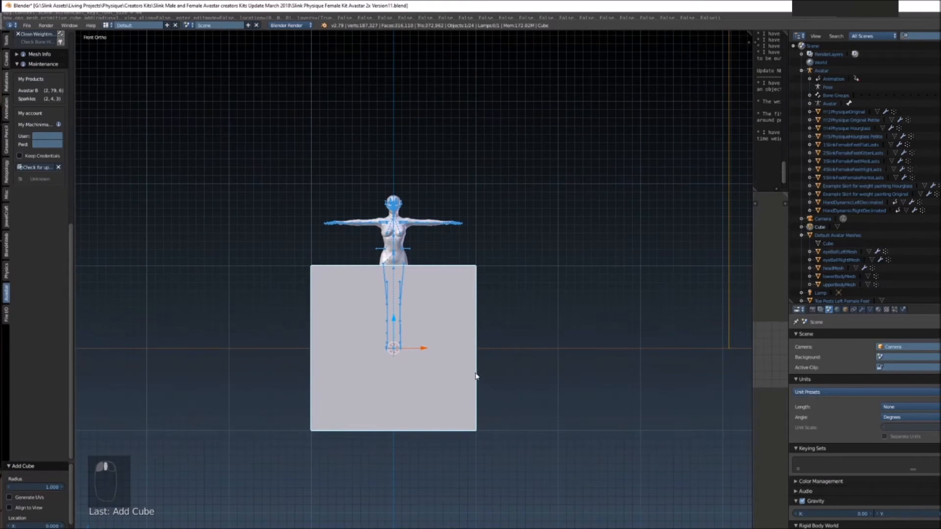
{"action": "key", "text": "Tab"}
{"action": "left_click_drag", "start_coordinate": [424, 349], "coordinate": [503, 364]}
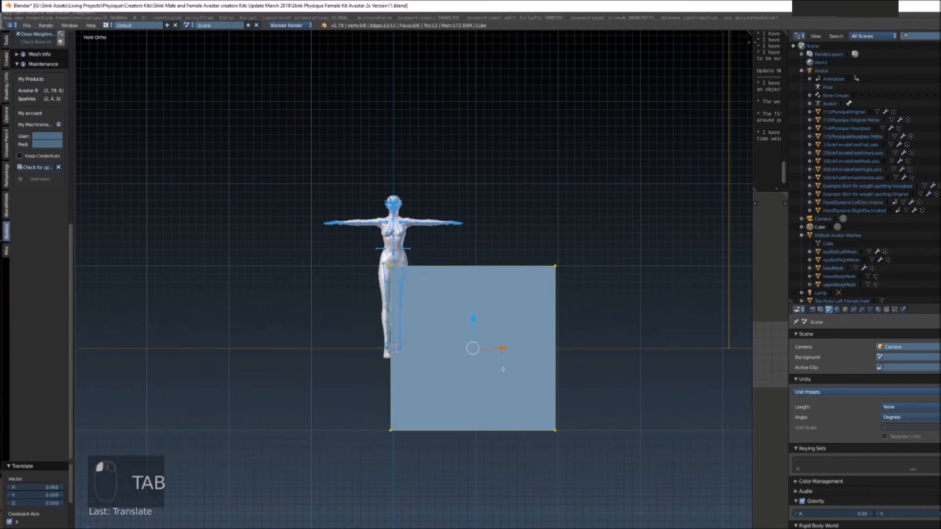
Delete the cube's inner side face along the avatar's centre line
{"action": "middle_click_drag", "start_coordinate": [504, 364], "coordinate": [519, 392]}
{"action": "right_click", "coordinate": [433, 298]}
{"action": "right_click", "coordinate": [363, 259], "text": "shift"}
{"action": "right_click", "coordinate": [363, 418], "text": "shift"}
{"action": "right_click", "coordinate": [436, 454], "text": "shift"}
{"action": "key", "text": "x"}
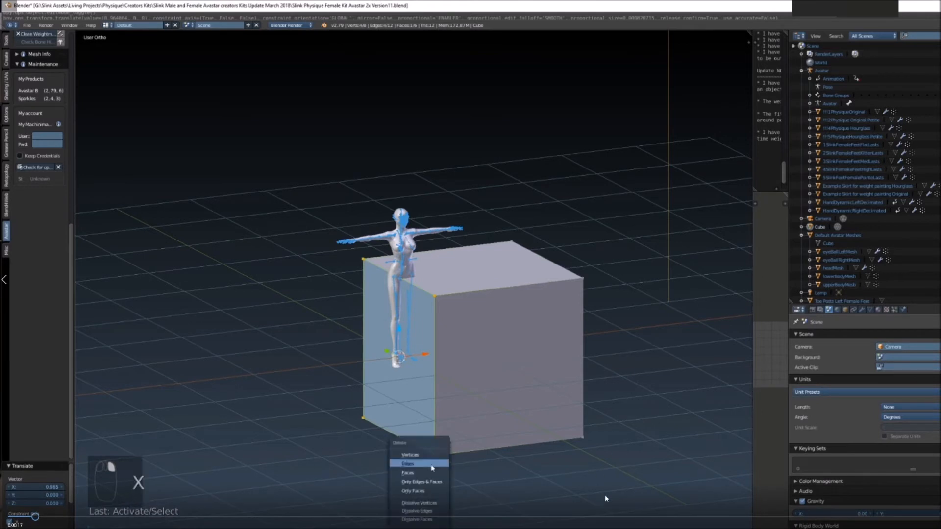
{"action": "left_click", "coordinate": [425, 477]}
Delete the cube's top face
{"action": "right_click", "coordinate": [363, 259], "text": "shift"}
{"action": "right_click", "coordinate": [511, 241], "text": "shift"}
{"action": "right_click", "coordinate": [582, 279], "text": "shift"}
{"action": "key", "text": "x"}
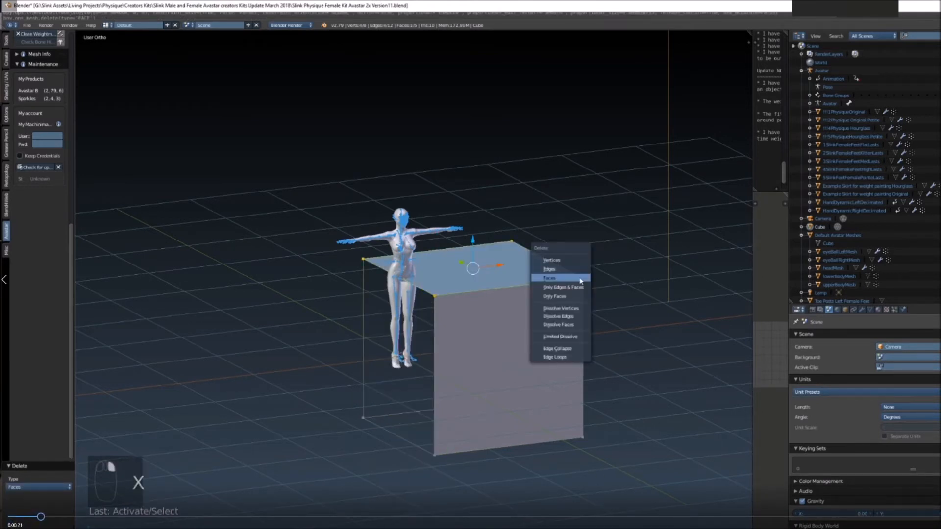
{"action": "left_click", "coordinate": [579, 278]}
Delete the cube's bottom face
{"action": "right_click", "coordinate": [437, 453]}
{"action": "middle_click_drag", "start_coordinate": [437, 454], "coordinate": [560, 449]}
{"action": "right_click", "coordinate": [531, 480], "text": "shift"}
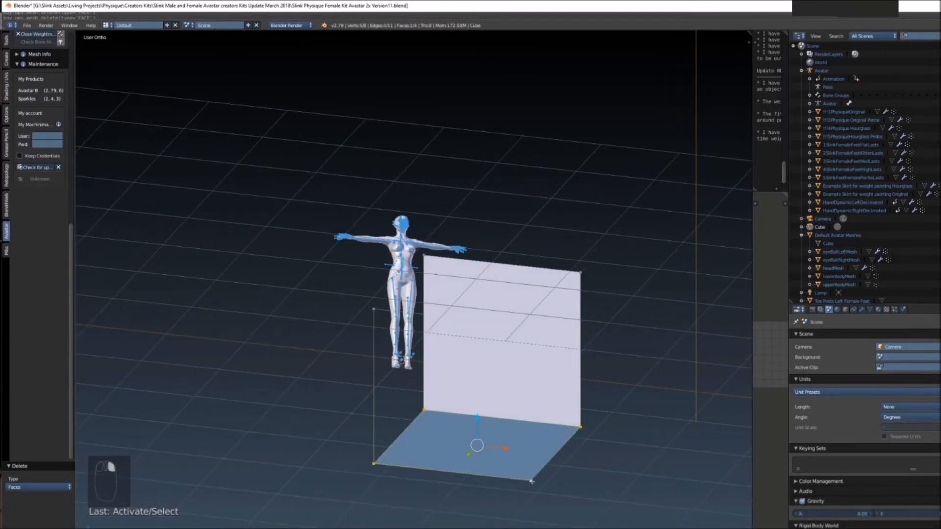
{"action": "key", "text": "x"}
{"action": "left_click", "coordinate": [525, 482]}
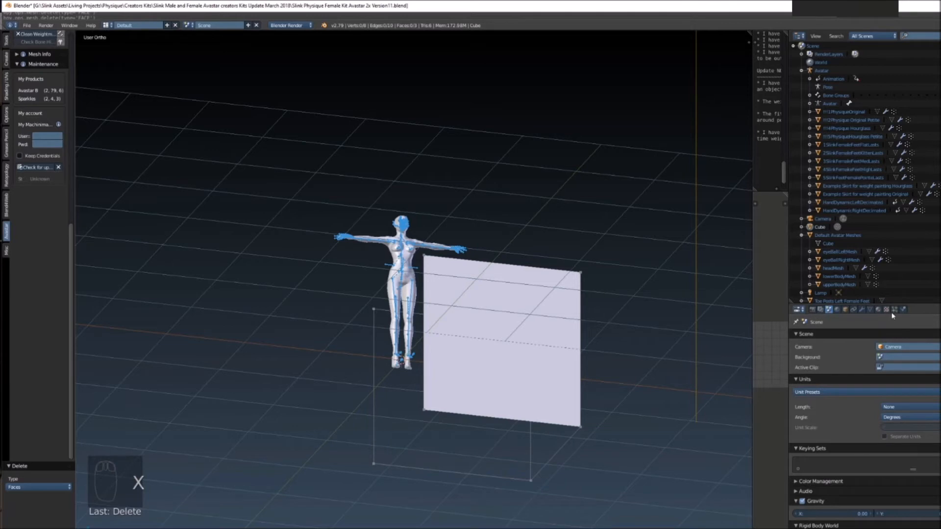
Add a Mirror modifier on the X axis to the open cube and enable Clipping
{"action": "left_click", "coordinate": [862, 310]}
{"action": "left_click", "coordinate": [866, 337]}
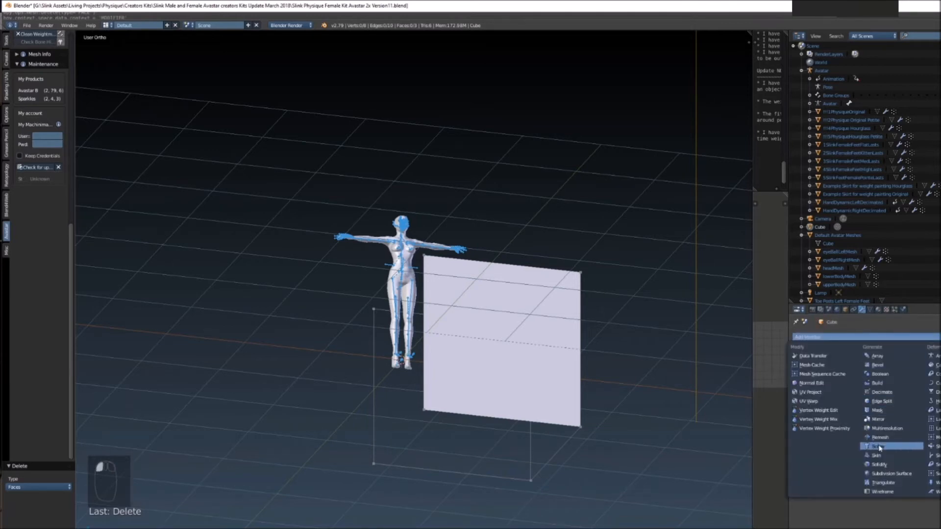
{"action": "left_click", "coordinate": [885, 420]}
{"action": "middle_click_drag", "start_coordinate": [637, 373], "coordinate": [601, 387]}
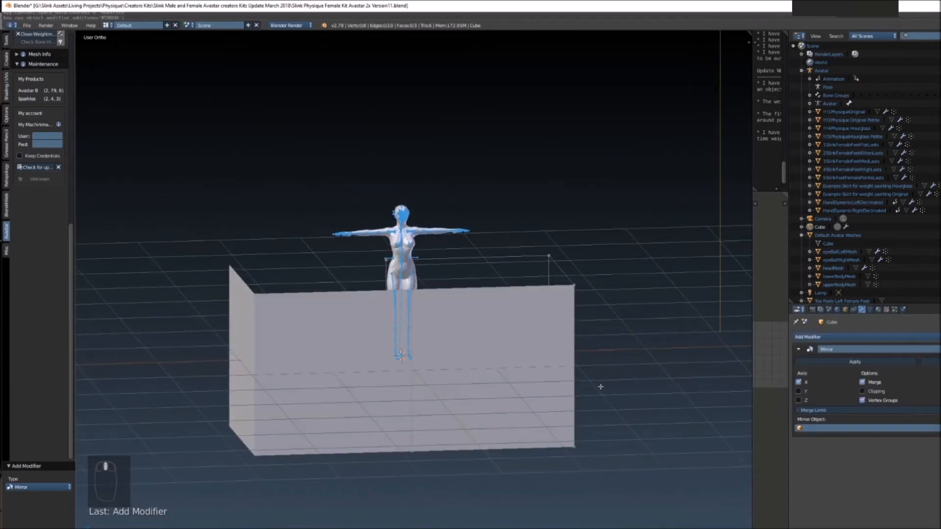
{"action": "left_click", "coordinate": [862, 391]}
Select the whole open box and scale it down uniformly
{"action": "middle_click_drag", "start_coordinate": [549, 354], "coordinate": [532, 357]}
{"action": "key", "text": "s"}
{"action": "right_click", "coordinate": [531, 354]}
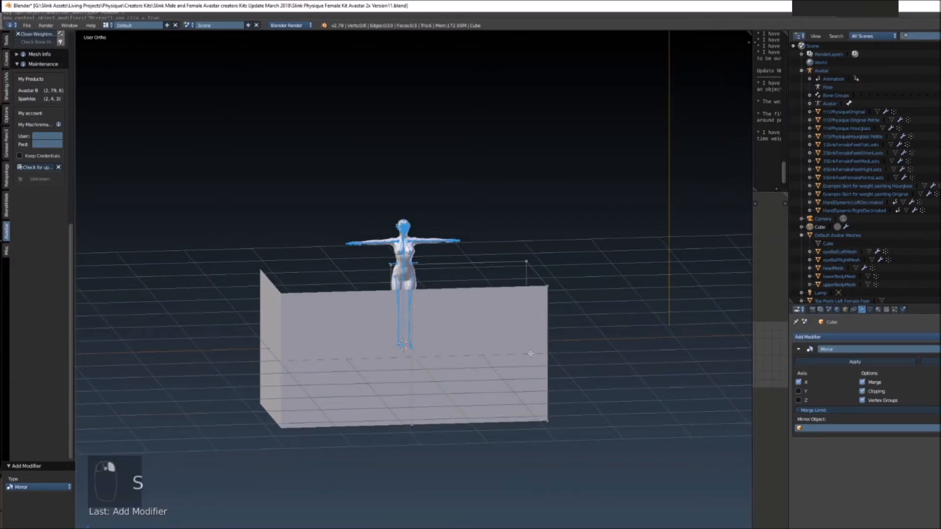
{"action": "key", "text": "a"}
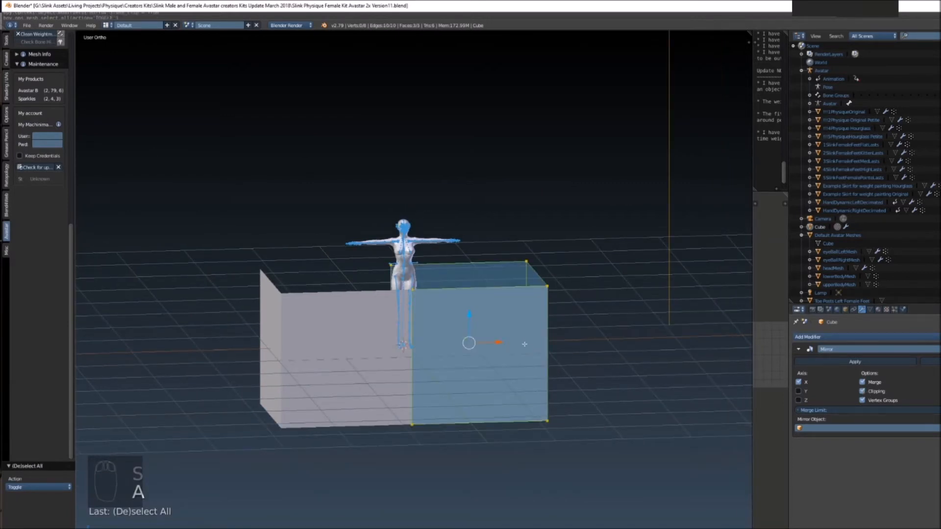
{"action": "key", "text": "s"}
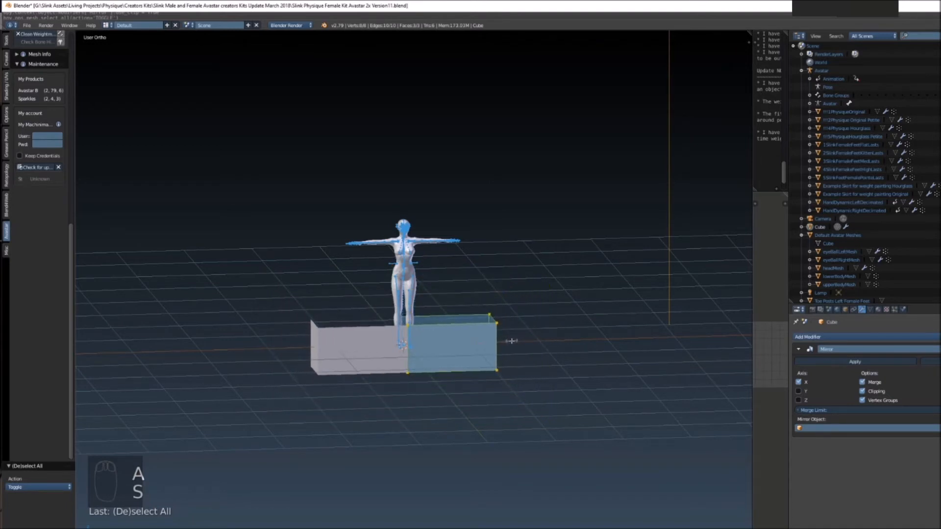
{"action": "left_click", "coordinate": [510, 343]}
Raise the mirrored box onto the avatar's torso and scale it down to cover the area between the shoulders and hips
{"action": "key", "text": "KP_1"}
{"action": "left_click_drag", "start_coordinate": [479, 343], "coordinate": [407, 247]}
{"action": "scroll", "coordinate": [492, 272], "scroll_direction": "up", "scroll_amount": 5}
{"action": "scroll", "coordinate": [492, 271], "scroll_direction": "up", "scroll_amount": 2}
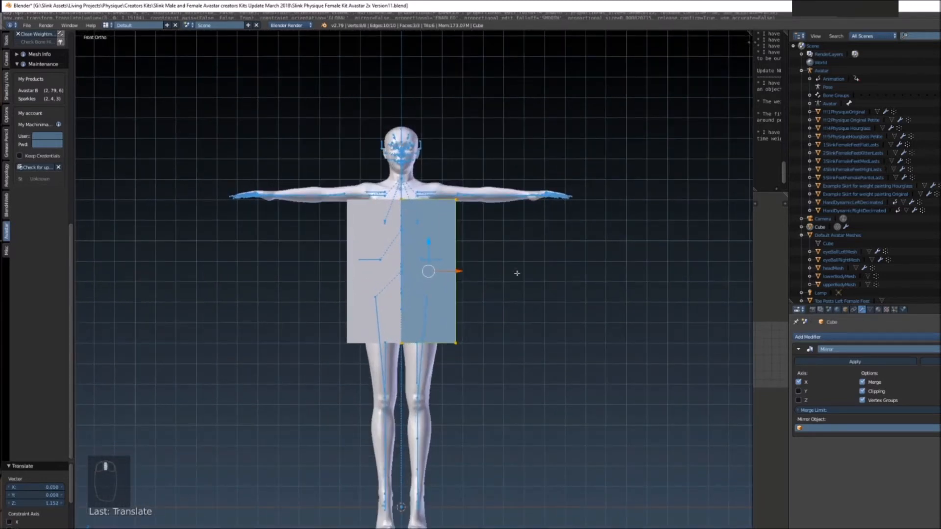
{"action": "key", "text": "s"}
{"action": "left_click", "coordinate": [514, 268]}
{"action": "left_click_drag", "start_coordinate": [425, 243], "coordinate": [425, 223]}
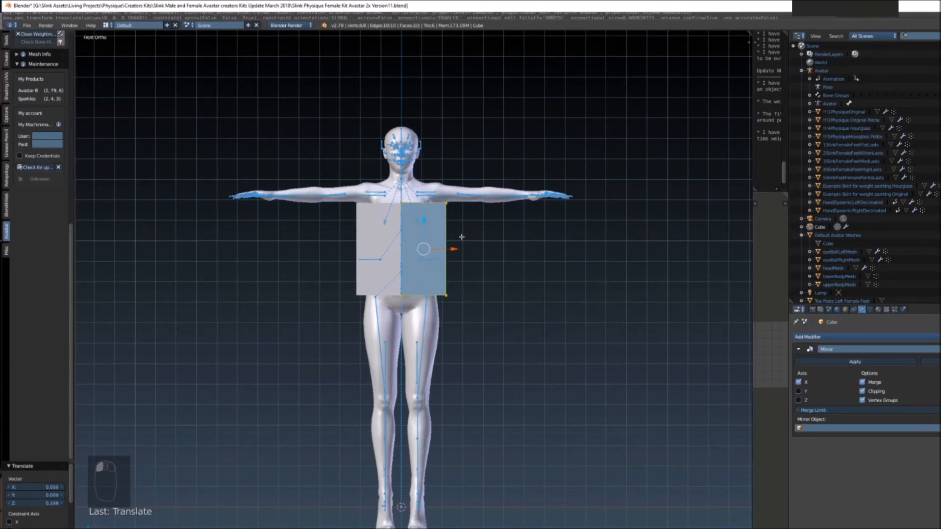
Scale the box's front-to-back depth along one axis to suit the torso's side profile
{"action": "key", "text": "KP_3"}
{"action": "key", "text": "s"}
{"action": "middle_click", "coordinate": [523, 258]}
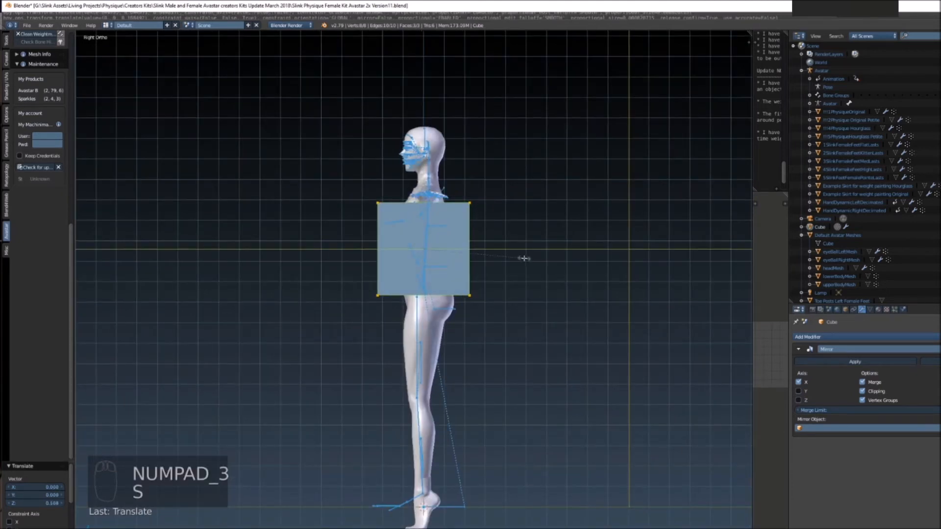
{"action": "left_click", "coordinate": [499, 256]}
Lower the box's top edge loop to chest level and extrude it up to the shoulders, tapering inward
{"action": "key", "text": "KP_1"}
{"action": "middle_click_drag", "start_coordinate": [484, 254], "coordinate": [492, 261], "text": "shift"}
{"action": "right_click", "coordinate": [436, 211], "text": "alt"}
{"action": "left_click_drag", "start_coordinate": [429, 180], "coordinate": [430, 208]}
{"action": "key", "text": "e"}
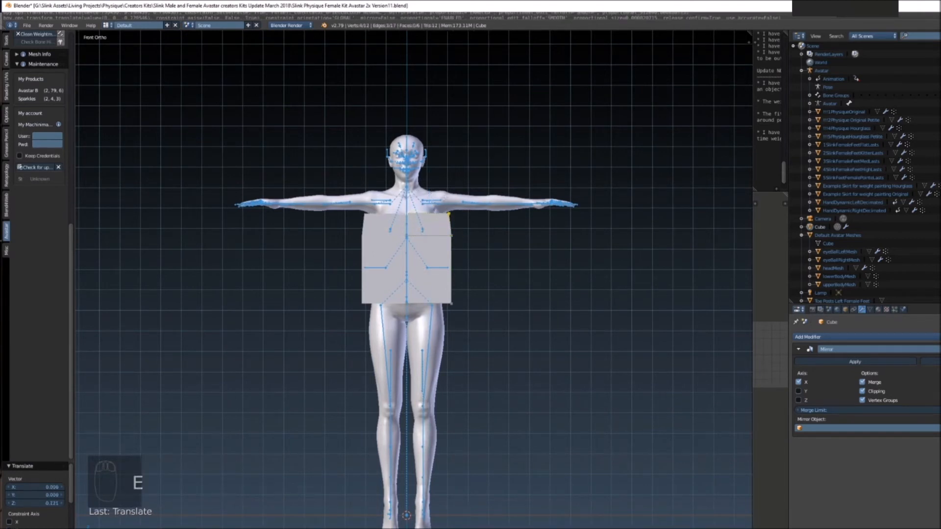
{"action": "left_click", "coordinate": [436, 172]}
Move the side vertex at chest level and the bottom corner vertex inward to narrow the garment
{"action": "right_click", "coordinate": [452, 235]}
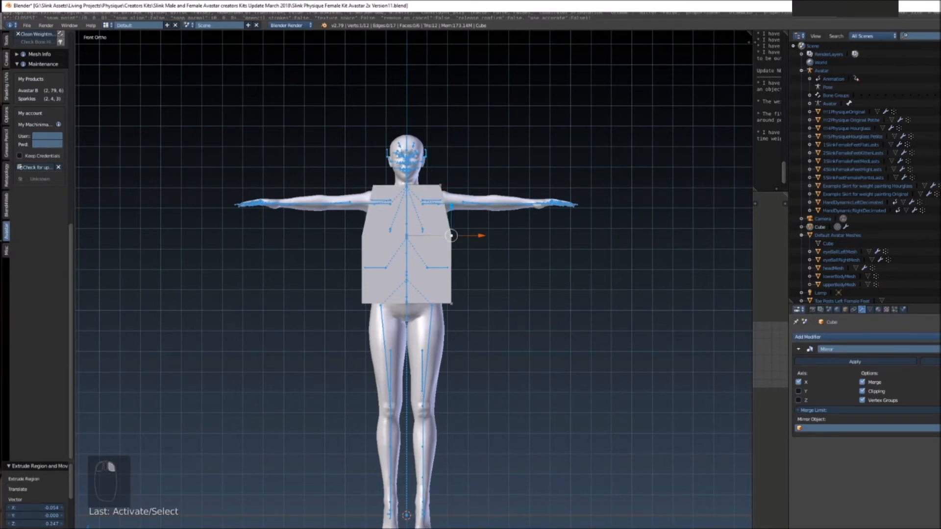
{"action": "key", "text": "z"}
{"action": "key", "text": "z"}
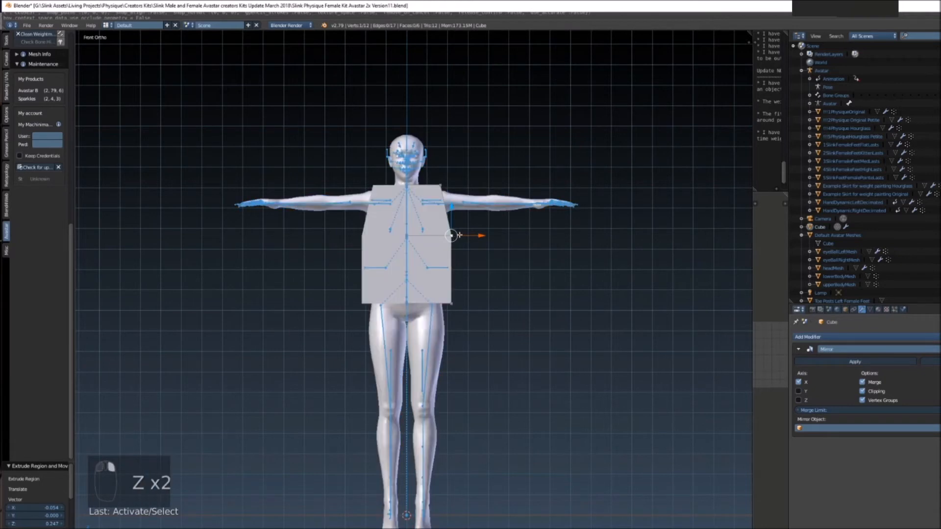
{"action": "left_click_drag", "start_coordinate": [490, 235], "coordinate": [474, 235]}
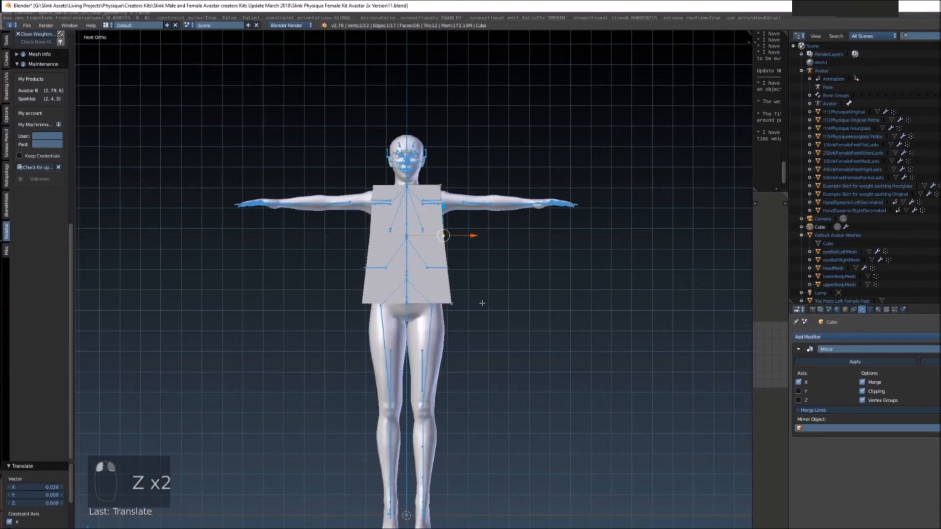
{"action": "right_click", "coordinate": [461, 304]}
{"action": "left_click_drag", "start_coordinate": [479, 304], "coordinate": [472, 304]}
Add vertical loop cuts through the front and back panels of the half garment
{"action": "middle_click_drag", "start_coordinate": [492, 271], "coordinate": [464, 298], "text": "shift"}
{"action": "middle_click_drag", "start_coordinate": [420, 226], "coordinate": [443, 245]}
{"action": "key", "text": "ctrl+r"}
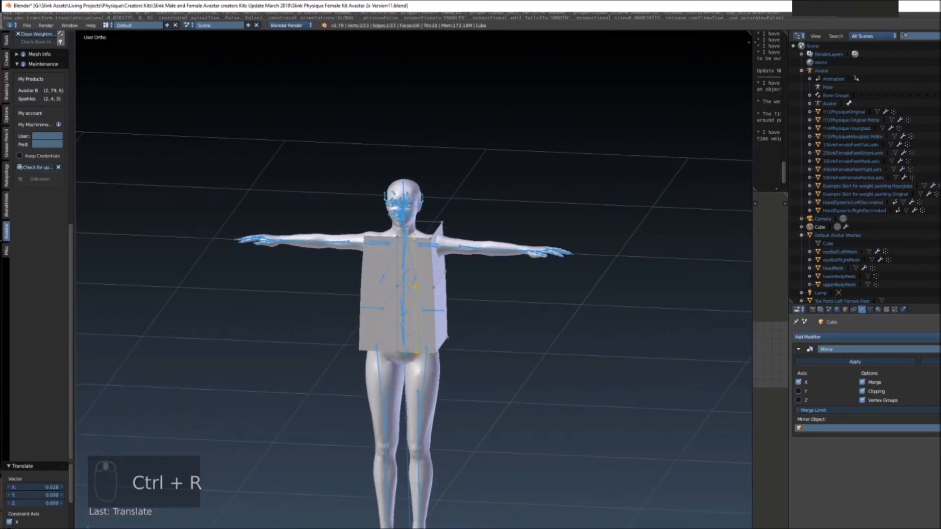
{"action": "left_click", "coordinate": [415, 220]}
{"action": "key", "text": "ctrl+r"}
{"action": "left_click", "coordinate": [426, 221]}
Fill a face between the front and back shoulder edges and lower the front centre neckline vertex
{"action": "right_click", "coordinate": [428, 219]}
{"action": "right_click", "coordinate": [426, 222], "text": "shift"}
{"action": "right_click", "coordinate": [442, 222], "text": "shift"}
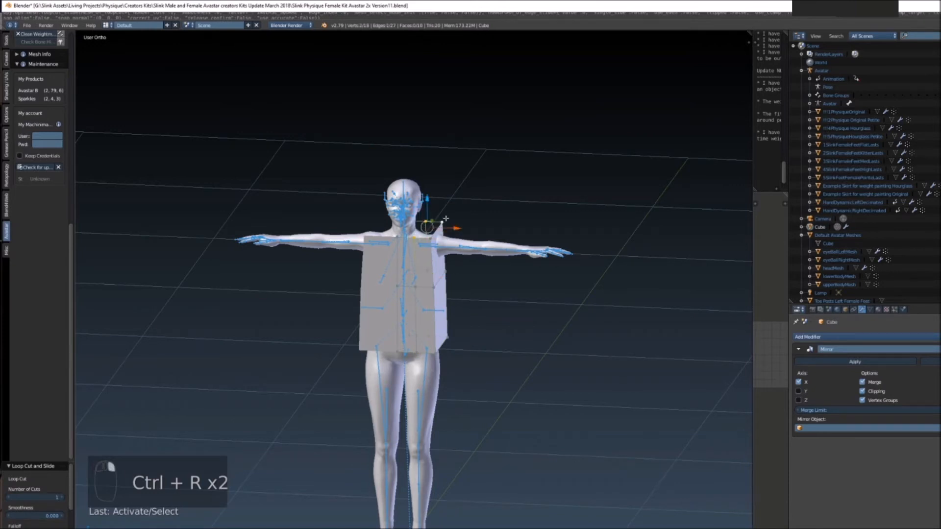
{"action": "right_click", "coordinate": [432, 238], "text": "shift"}
{"action": "key", "text": "f"}
{"action": "right_click", "coordinate": [397, 237]}
{"action": "left_click_drag", "start_coordinate": [398, 209], "coordinate": [398, 220]}
Add a loop cut running over the shoulder and down the side, plus a horizontal loop cut around the lower torso
{"action": "key", "text": "ctrl+r"}
{"action": "mouse_move", "coordinate": [422, 224]}
{"action": "middle_mouse_down"}
{"action": "mouse_move", "coordinate": [392, 230]}
{"action": "mouse_move", "coordinate": [416, 239]}
{"action": "middle_mouse_up"}
{"action": "left_click", "coordinate": [444, 235]}
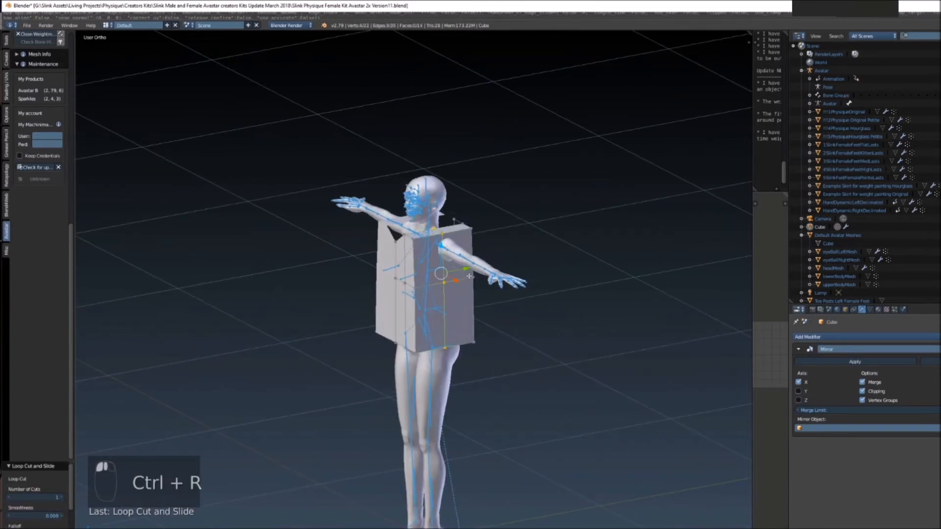
{"action": "key", "text": "ctrl+r"}
{"action": "key", "text": "ctrl+r"}
{"action": "left_click", "coordinate": [438, 311]}
Delete the geometry at the upper side of the garment to open an armhole
{"action": "right_click", "coordinate": [444, 256]}
{"action": "key", "text": "x"}
{"action": "left_click", "coordinate": [444, 256]}
{"action": "right_click", "coordinate": [444, 256]}
{"action": "key", "text": "x"}
{"action": "left_click", "coordinate": [443, 238]}
Add a Shrinkwrap modifier targeting the PhysiqueOriginal body mesh, with an offset of 0.01 and Keep Above Surface enabled
{"action": "middle_click_drag", "start_coordinate": [538, 275], "coordinate": [551, 267]}
{"action": "key", "text": "a"}
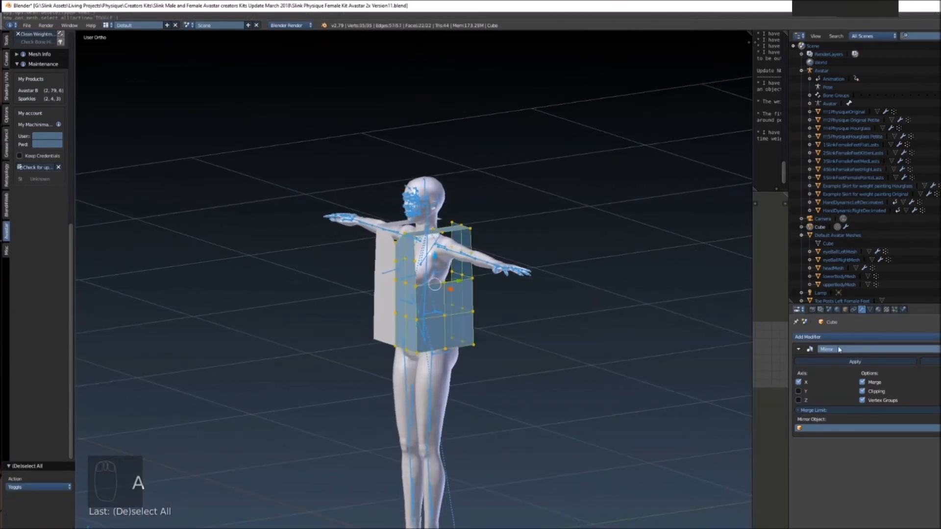
{"action": "left_click", "coordinate": [844, 338]}
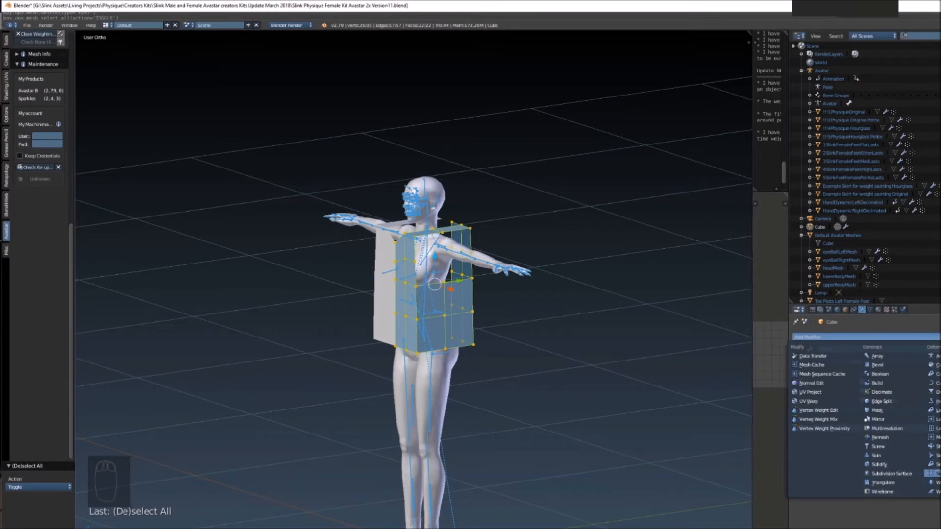
{"action": "left_click", "coordinate": [933, 437]}
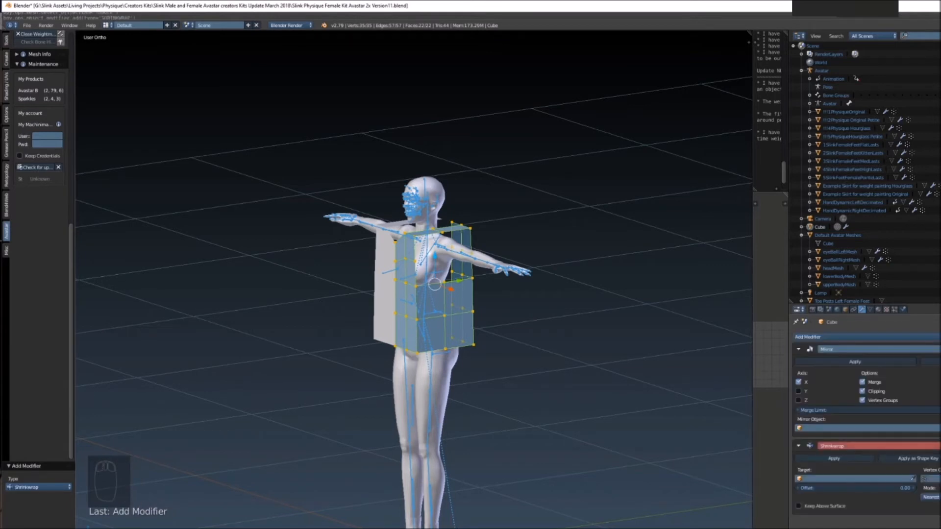
{"action": "left_click", "coordinate": [832, 479]}
{"action": "left_click", "coordinate": [835, 490]}
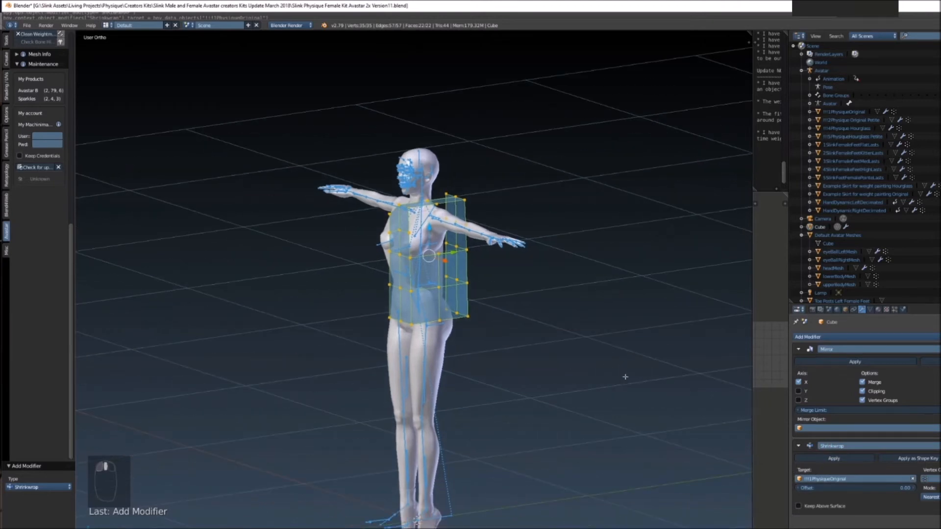
{"action": "left_click", "coordinate": [912, 488]}
{"action": "left_click", "coordinate": [800, 507]}
Move the upper front shoulder vertices back along Y toward the body
{"action": "key", "text": "KP_1"}
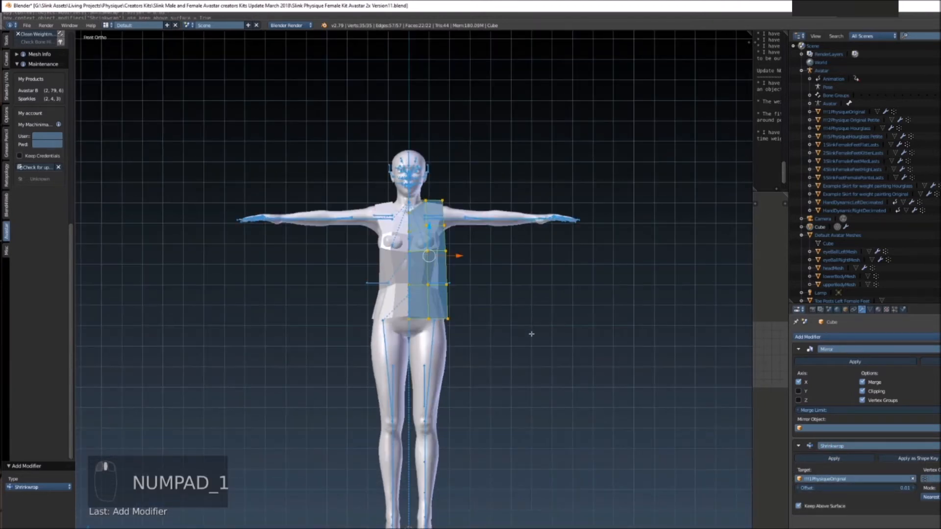
{"action": "middle_click_drag", "start_coordinate": [500, 314], "coordinate": [424, 175]}
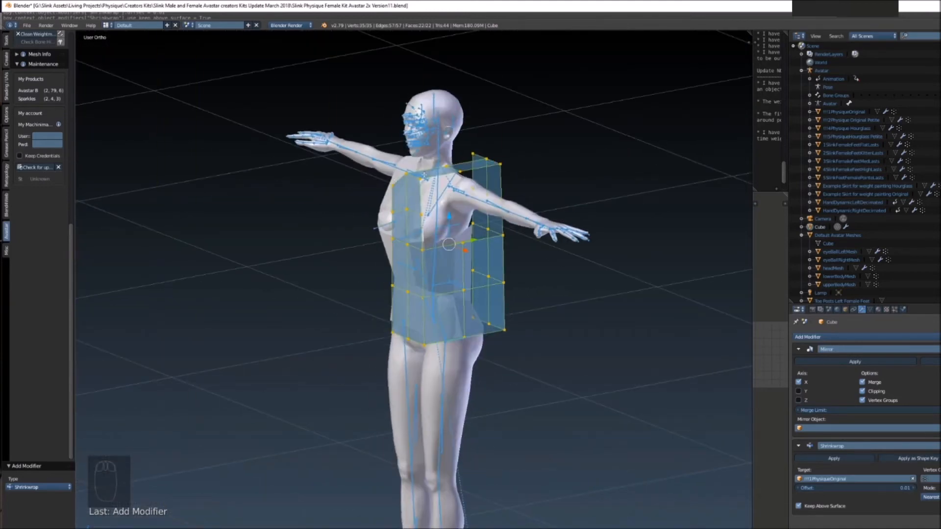
{"action": "right_click", "coordinate": [420, 179]}
{"action": "left_click_drag", "start_coordinate": [444, 175], "coordinate": [459, 172]}
{"action": "middle_click_drag", "start_coordinate": [459, 172], "coordinate": [460, 211]}
{"action": "left_click_drag", "start_coordinate": [447, 173], "coordinate": [459, 169]}
In the side view, move the chest-level back vertices forward toward the body and adjust the back hem vertices
{"action": "right_click", "coordinate": [501, 142], "text": "alt"}
{"action": "right_click", "coordinate": [505, 147]}
{"action": "key", "text": "KP_3"}
{"action": "key", "text": "a"}
{"action": "key", "text": "a"}
{"action": "key", "text": "b"}
{"action": "left_click_drag", "start_coordinate": [520, 222], "coordinate": [494, 241]}
{"action": "left_click_drag", "start_coordinate": [533, 232], "coordinate": [517, 233]}
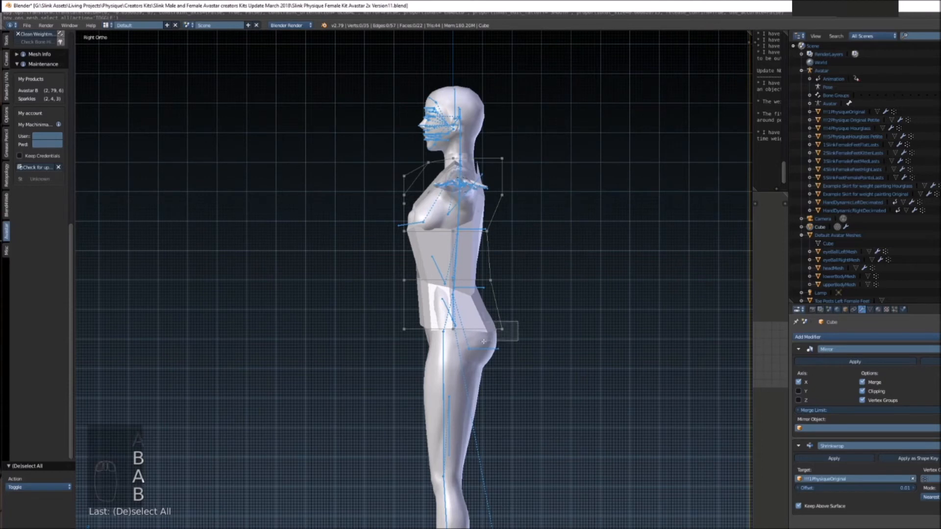
{"action": "left_click_drag", "start_coordinate": [495, 334], "coordinate": [497, 334]}
Adjust the front waist and front hem vertices in the side view to follow the body
{"action": "key", "text": "a"}
{"action": "key", "text": "a"}
{"action": "left_click_drag", "start_coordinate": [430, 280], "coordinate": [435, 281]}
{"action": "key", "text": "a"}
{"action": "key", "text": "b"}
{"action": "left_click_drag", "start_coordinate": [420, 321], "coordinate": [438, 329]}
Move the side seam vertices below the armhole so they follow the body
{"action": "middle_click_drag", "start_coordinate": [393, 281], "coordinate": [416, 290]}
{"action": "key", "text": "g"}
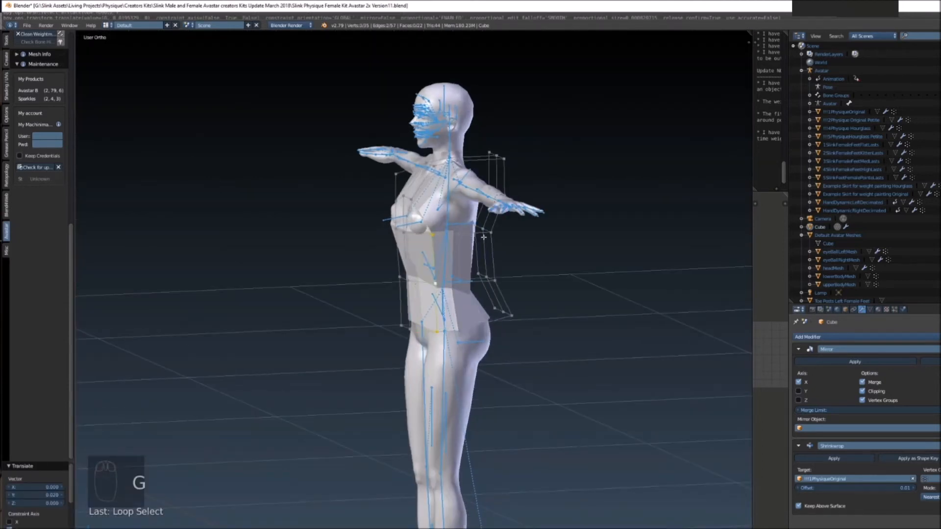
{"action": "key", "text": "g"}
{"action": "left_click", "coordinate": [519, 242]}
{"action": "middle_click_drag", "start_coordinate": [519, 242], "coordinate": [417, 253]}
{"action": "left_click_drag", "start_coordinate": [456, 283], "coordinate": [435, 278]}
Add a horizontal edge loop around the torso below the armhole
{"action": "right_click", "coordinate": [451, 255], "text": "alt"}
{"action": "middle_click_drag", "start_coordinate": [436, 278], "coordinate": [556, 255]}
{"action": "key", "text": "ctrl+r"}
{"action": "double_click", "coordinate": [463, 253]}
{"action": "middle_click_drag", "start_coordinate": [495, 221], "coordinate": [495, 283], "text": "shift"}
Adjust individual side vertices around the bottom of the armhole
{"action": "right_click", "coordinate": [452, 265]}
{"action": "left_click_drag", "start_coordinate": [460, 262], "coordinate": [456, 264]}
{"action": "middle_click_drag", "start_coordinate": [514, 265], "coordinate": [453, 264]}
{"action": "right_click", "coordinate": [495, 263]}
{"action": "left_click_drag", "start_coordinate": [523, 260], "coordinate": [526, 261]}
Move the upper back shoulder vertices forward along Y toward the body
{"action": "middle_click_drag", "start_coordinate": [560, 195], "coordinate": [562, 217]}
{"action": "right_click", "coordinate": [568, 215], "text": "shift"}
{"action": "left_click_drag", "start_coordinate": [581, 207], "coordinate": [555, 210]}
{"action": "middle_click_drag", "start_coordinate": [555, 210], "coordinate": [564, 243]}
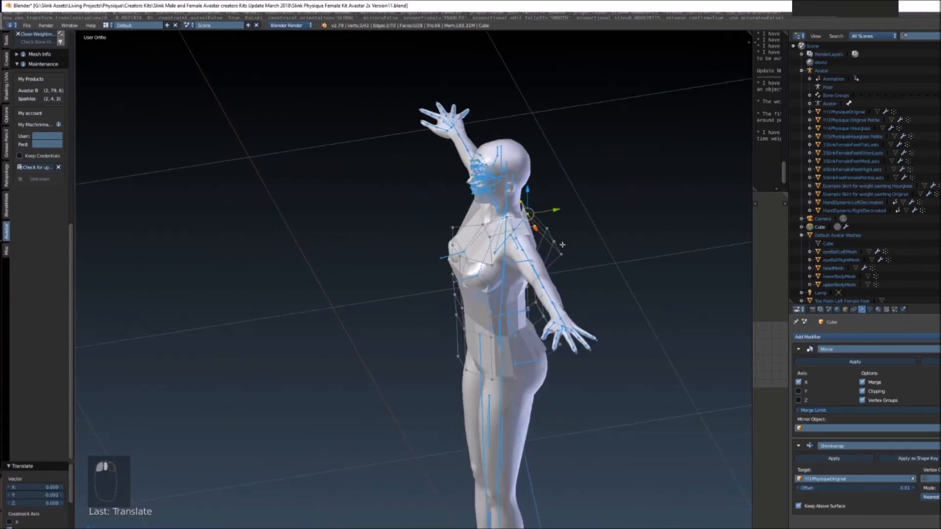
Add a short edge loop across the front chest from the centre line to the armhole
{"action": "middle_click_drag", "start_coordinate": [481, 265], "coordinate": [500, 241]}
{"action": "right_click", "coordinate": [494, 253]}
{"action": "key", "text": "ctrl+r"}
{"action": "left_click_drag", "start_coordinate": [521, 249], "coordinate": [488, 264]}
{"action": "double_click", "coordinate": [453, 271]}
{"action": "middle_click_drag", "start_coordinate": [489, 264], "coordinate": [556, 254]}
{"action": "left_click_drag", "start_coordinate": [504, 266], "coordinate": [475, 320]}
In the front view, box-select and adjust the garment's side vertices between chest and waist
{"action": "key", "text": "KP_1"}
{"action": "key", "text": "a"}
{"action": "key", "text": "a"}
{"action": "key", "text": "b"}
{"action": "left_click_drag", "start_coordinate": [526, 309], "coordinate": [475, 345]}
{"action": "key", "text": "a"}
{"action": "key", "text": "b"}
{"action": "left_click_drag", "start_coordinate": [522, 334], "coordinate": [513, 332]}
{"action": "key", "text": "a"}
Apply the Shrinkwrap modifier in Object Mode and resume mesh editing from the back view
{"action": "key", "text": "Tab"}
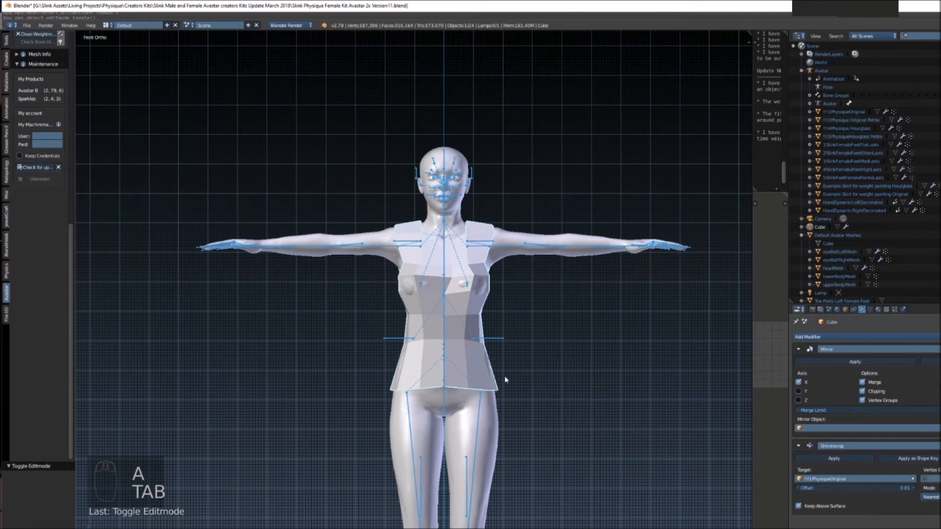
{"action": "left_click", "coordinate": [834, 458]}
{"action": "key", "text": "Tab"}
{"action": "key", "text": "ctrl+KP_1"}
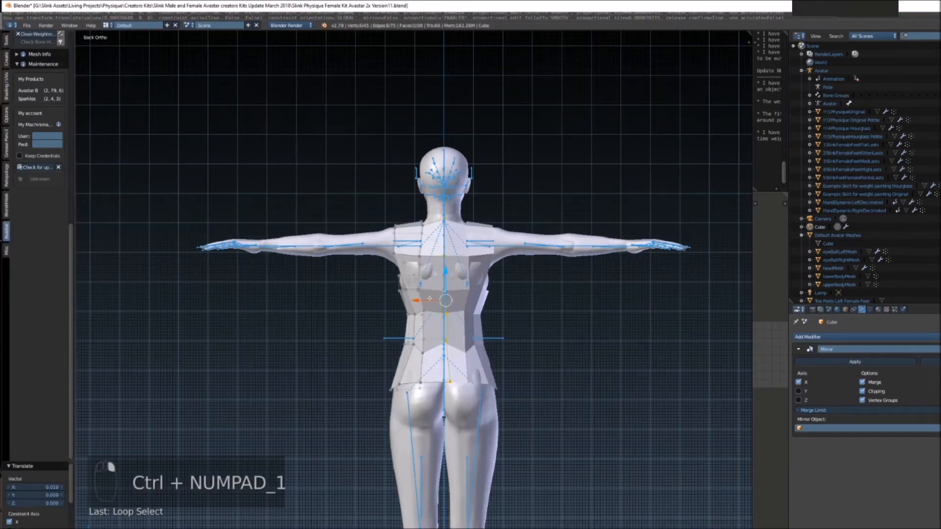
Relax all vertices of the garment mesh
{"action": "key", "text": "a"}
{"action": "key", "text": "a"}
{"action": "key", "text": "a"}
{"action": "key", "text": "w"}
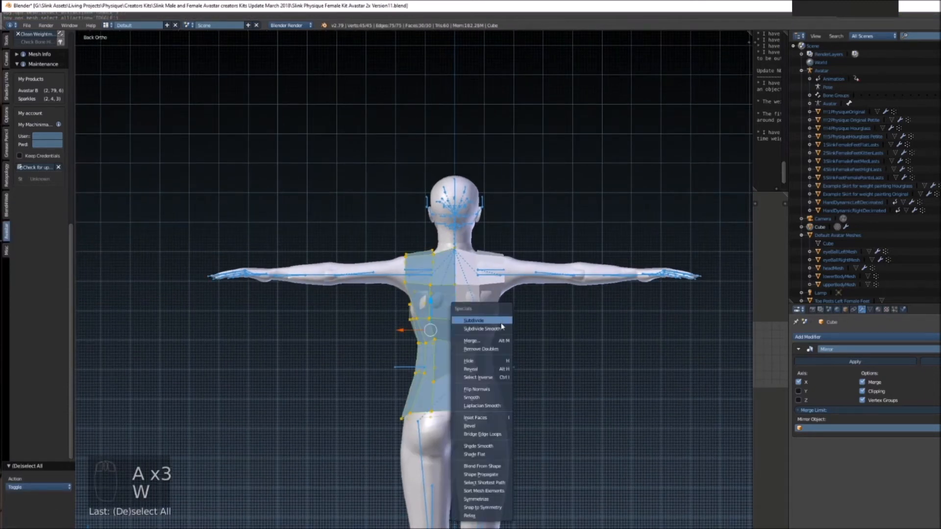
{"action": "left_click", "coordinate": [478, 515]}
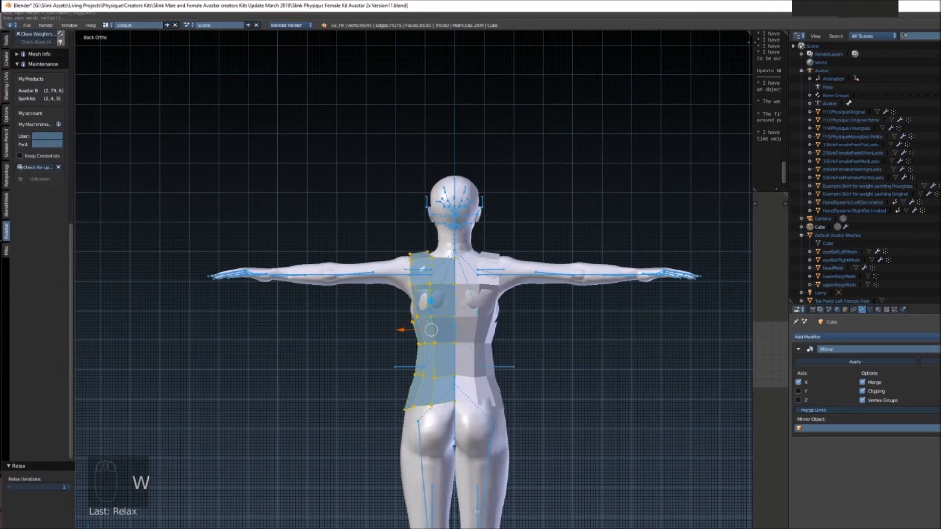
Set smooth shading on all faces of the garment
{"action": "middle_click_drag", "start_coordinate": [458, 420], "coordinate": [557, 418]}
{"action": "right_click", "coordinate": [405, 407], "text": "alt"}
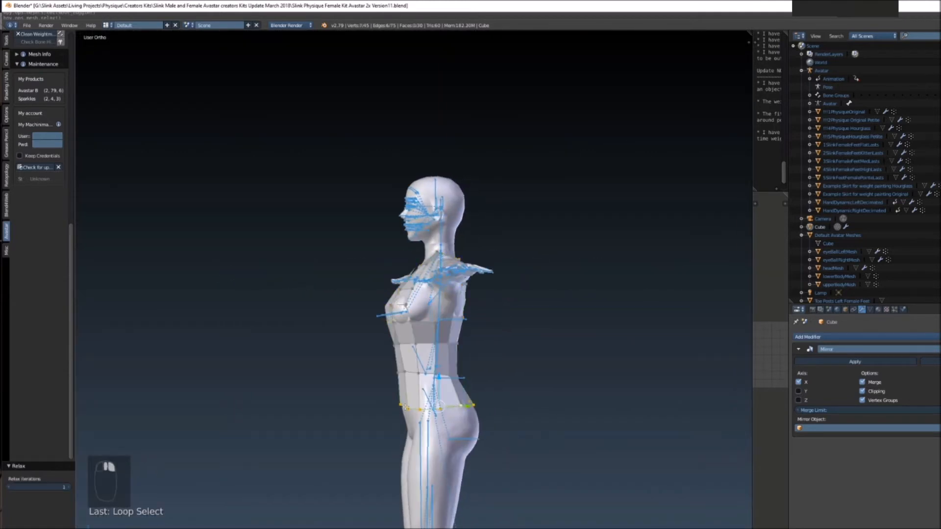
{"action": "key", "text": "a"}
{"action": "key", "text": "a"}
{"action": "key", "text": "a"}
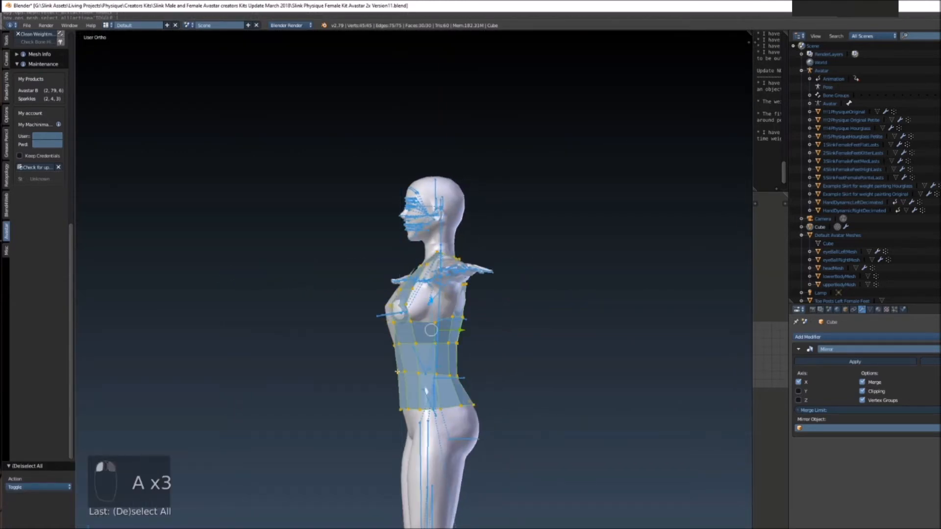
{"action": "left_click", "coordinate": [5, 86]}
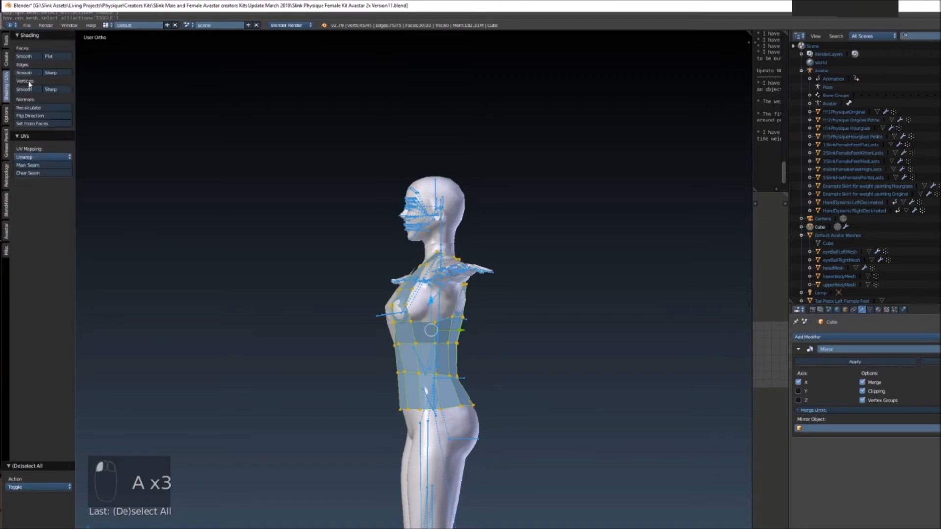
{"action": "left_click", "coordinate": [30, 58]}
Move the vertices under the armhole along Y by about 0.016 to even out the opening
{"action": "middle_click_drag", "start_coordinate": [270, 378], "coordinate": [372, 380]}
{"action": "scroll", "coordinate": [447, 330], "scroll_direction": "up", "scroll_amount": 3}
{"action": "right_click", "coordinate": [443, 319]}
{"action": "right_click", "coordinate": [453, 317], "text": "alt"}
{"action": "middle_click_drag", "start_coordinate": [453, 317], "coordinate": [396, 323]}
{"action": "left_click_drag", "start_coordinate": [456, 315], "coordinate": [452, 315]}
Extrude the armhole edge loop and scale the new loop to begin the sleeve
{"action": "right_click", "coordinate": [461, 338], "text": "alt"}
{"action": "middle_click_drag", "start_coordinate": [461, 338], "coordinate": [573, 359]}
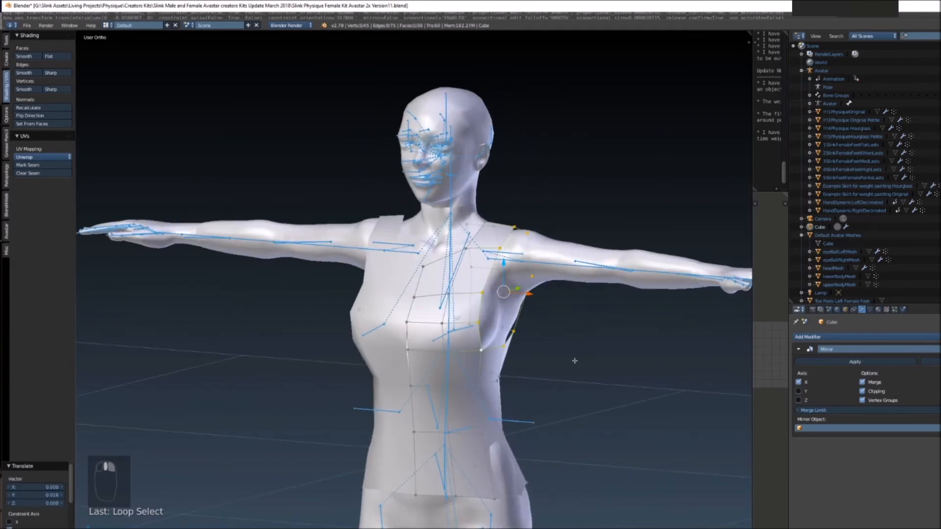
{"action": "key", "text": "KP_3"}
{"action": "key", "text": "e"}
{"action": "left_click", "coordinate": [574, 359]}
{"action": "left_click", "coordinate": [294, 528]}
{"action": "left_click", "coordinate": [294, 528]}
{"action": "key", "text": "s"}
{"action": "left_click", "coordinate": [490, 329]}
Raise the extruded armhole loop and move it outward about 0.019 along X
{"action": "left_click_drag", "start_coordinate": [503, 263], "coordinate": [503, 252]}
{"action": "left_click_drag", "start_coordinate": [534, 280], "coordinate": [544, 280]}
{"action": "middle_click_drag", "start_coordinate": [543, 275], "coordinate": [546, 277]}
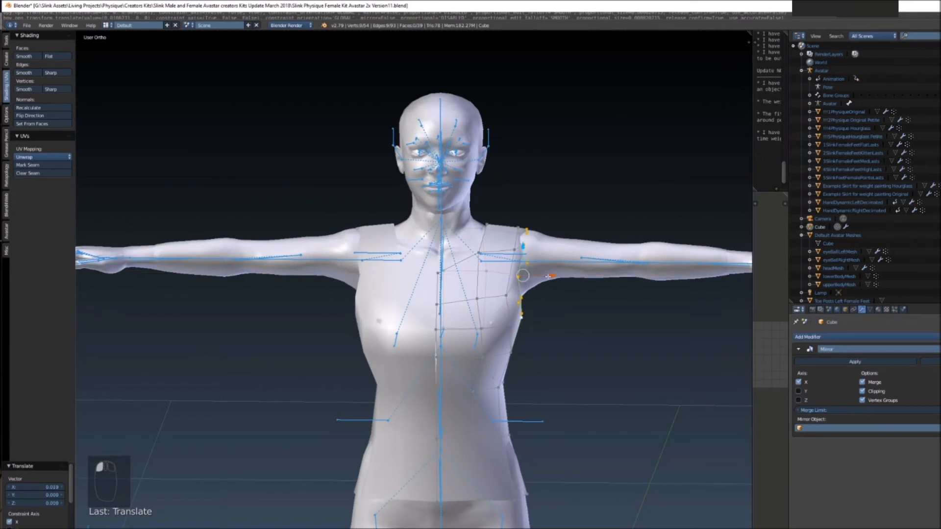
Extrude the sleeve opening about 0.274 along X to the elbow and scale its end to about 0.652
{"action": "key", "text": "KP_1"}
{"action": "key", "text": "e"}
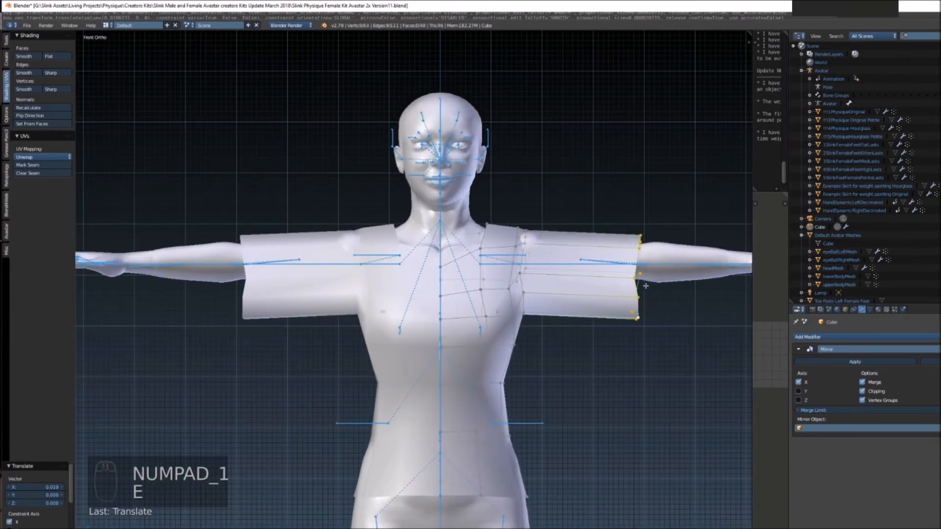
{"action": "left_click", "coordinate": [664, 285]}
{"action": "key", "text": "s"}
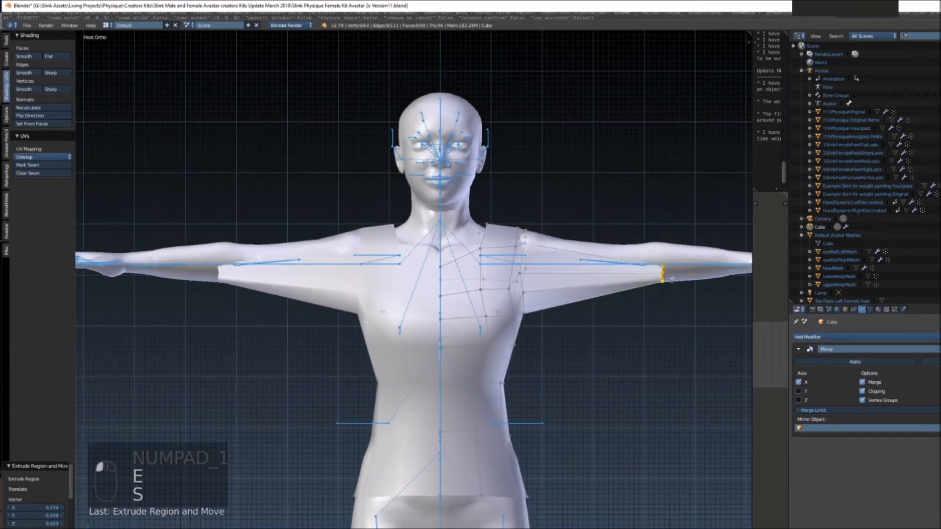
{"action": "left_click", "coordinate": [599, 236]}
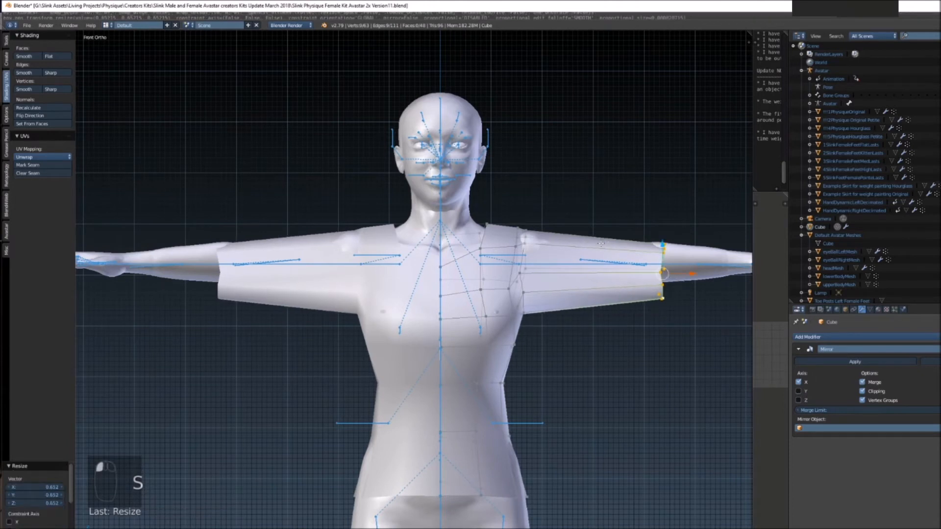
Raise the sleeve's end loop to centre it on the arm and flatten it along X
{"action": "key", "text": "g"}
{"action": "left_click", "coordinate": [677, 242]}
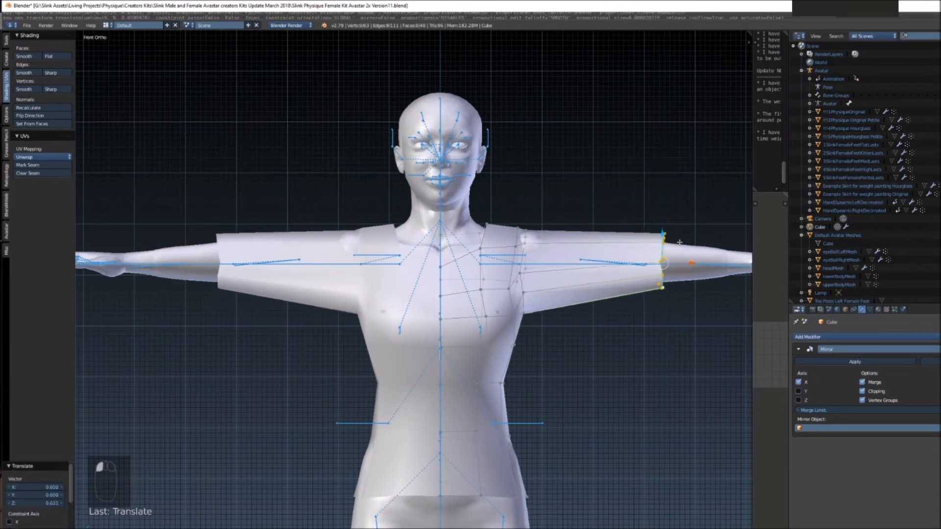
{"action": "key", "text": "Return"}
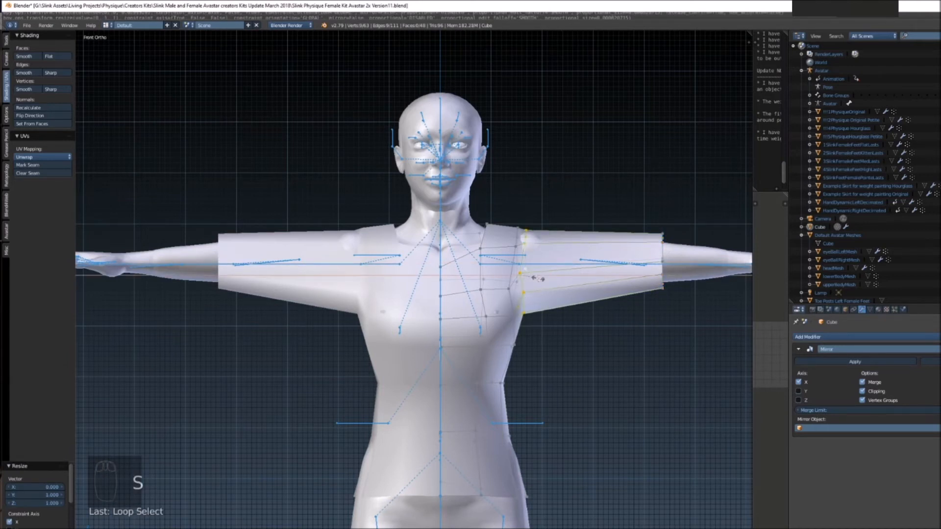
In the front wireframe view, box-select the lower vertices of the shoulder loop and raise them toward the armpit
{"action": "middle_click_drag", "start_coordinate": [629, 359], "coordinate": [547, 350]}
{"action": "right_click", "coordinate": [549, 354]}
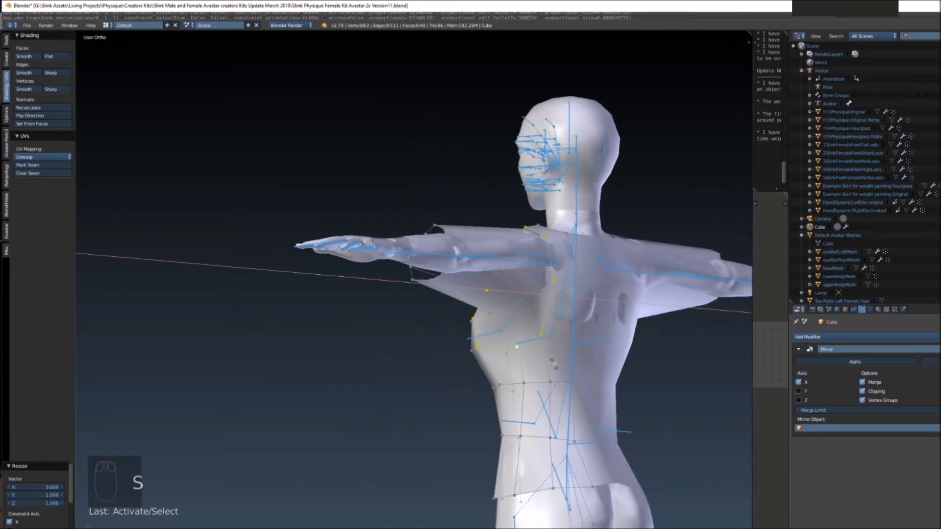
{"action": "key", "text": "Return"}
{"action": "key", "text": "KP_1"}
{"action": "key", "text": "z"}
{"action": "key", "text": "a"}
{"action": "key", "text": "b"}
{"action": "left_click_drag", "start_coordinate": [515, 290], "coordinate": [549, 304]}
{"action": "left_click_drag", "start_coordinate": [526, 279], "coordinate": [526, 264]}
Move the shoulder edge loop outward along the arm, scale it to about 0.844 and raise it
{"action": "right_click", "coordinate": [523, 268], "text": "alt"}
{"action": "left_click_drag", "start_coordinate": [551, 264], "coordinate": [571, 265]}
{"action": "key", "text": "s"}
{"action": "key", "text": "s"}
{"action": "middle_click", "coordinate": [597, 289]}
{"action": "left_click", "coordinate": [587, 285]}
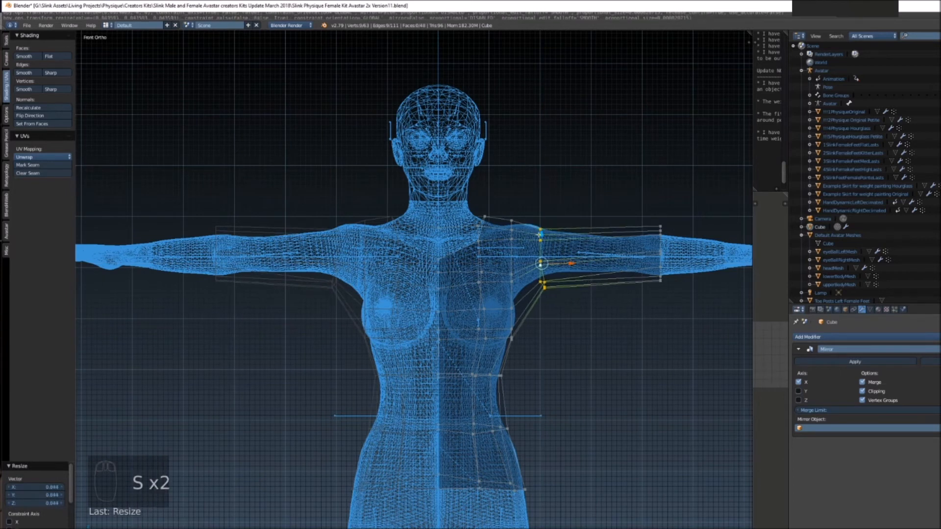
{"action": "left_click_drag", "start_coordinate": [540, 234], "coordinate": [539, 227]}
Add an edge loop between the armhole and upper arm, scaled to about 0.803 and raised slightly
{"action": "key", "text": "ctrl+r"}
{"action": "double_click", "coordinate": [526, 255]}
{"action": "key", "text": "s"}
{"action": "right_click", "coordinate": [613, 327]}
{"action": "key", "text": "s"}
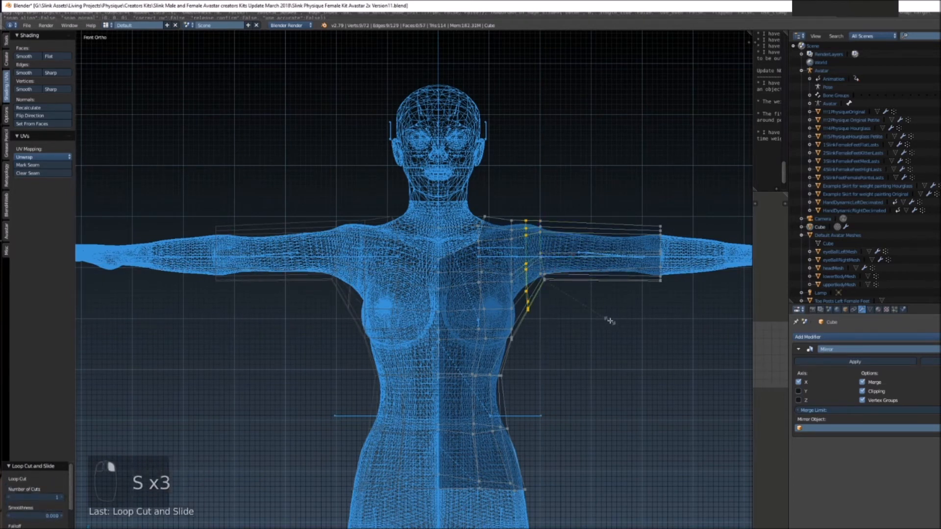
{"action": "left_click", "coordinate": [571, 288]}
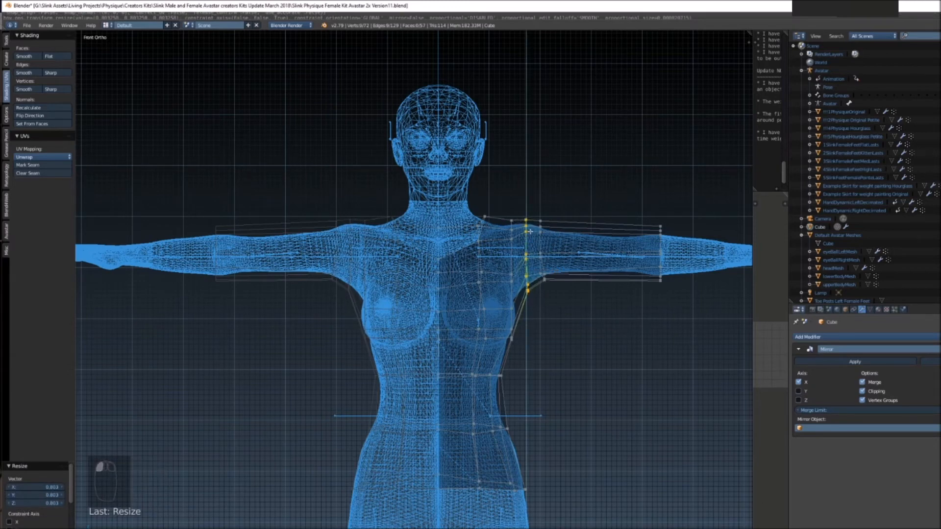
{"action": "left_click_drag", "start_coordinate": [530, 231], "coordinate": [531, 231]}
Add two edge loops around the sleeve and scale them to about 0.789
{"action": "middle_click_drag", "start_coordinate": [637, 251], "coordinate": [616, 257], "text": "shift"}
{"action": "key", "text": "ctrl+r"}
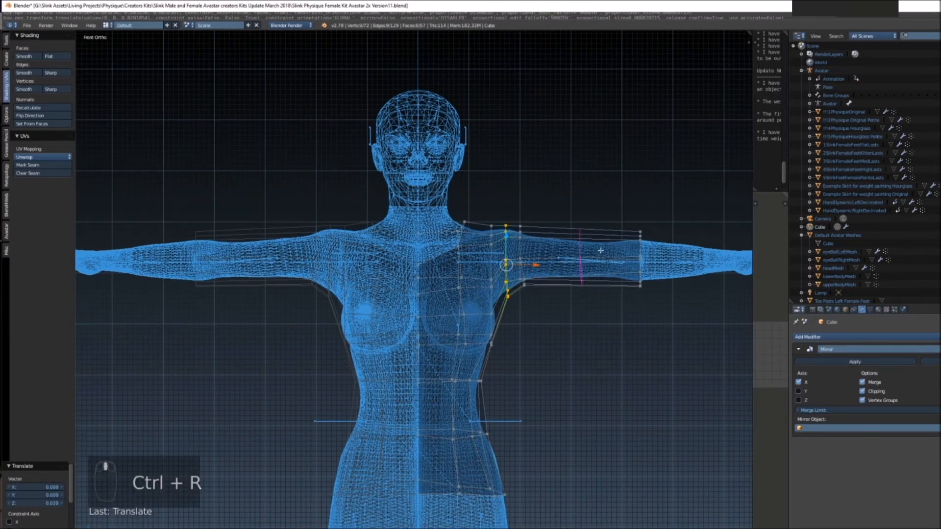
{"action": "left_click", "coordinate": [601, 250]}
{"action": "key", "text": "s"}
{"action": "left_click", "coordinate": [601, 252]}
{"action": "middle_click_drag", "start_coordinate": [557, 364], "coordinate": [556, 311], "text": "shift"}
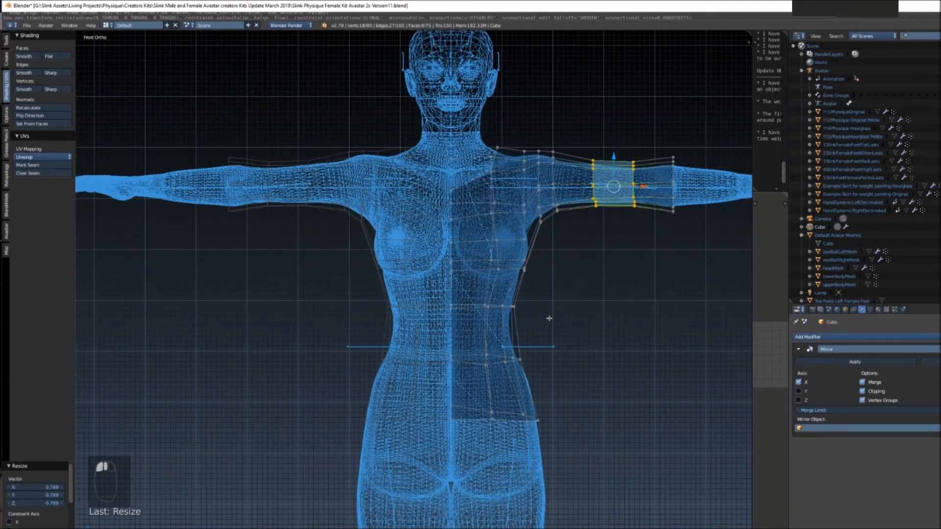
Add an edge loop around the torso at the waist and return to the solid view
{"action": "key", "text": "ctrl+r"}
{"action": "left_click", "coordinate": [494, 330]}
{"action": "key", "text": "a"}
{"action": "key", "text": "a"}
{"action": "key", "text": "a"}
{"action": "key", "text": "KP_3"}
{"action": "key", "text": "z"}
{"action": "mouse_move", "coordinate": [569, 293]}
{"action": "middle_mouse_down"}
{"action": "mouse_move", "coordinate": [531, 387]}
{"action": "mouse_move", "coordinate": [534, 362]}
{"action": "mouse_move", "coordinate": [490, 345]}
{"action": "mouse_move", "coordinate": [422, 344]}
{"action": "middle_mouse_up"}
Add an edge loop around the garment between the waist and the hem
{"action": "key", "text": "ctrl+r"}
{"action": "left_click", "coordinate": [531, 387]}
{"action": "right_click", "coordinate": [530, 388], "text": "alt"}
{"action": "key", "text": "ctrl+z"}
{"action": "right_click", "coordinate": [507, 402]}
Apply Smooth Vertex to the entire garment mesh
{"action": "key", "text": "a"}
{"action": "key", "text": "a"}
{"action": "left_click", "coordinate": [5, 41]}
{"action": "left_click", "coordinate": [31, 131]}
Try scaling the whole garment mesh and undo the latest changes
{"action": "mouse_move", "coordinate": [481, 318]}
{"action": "middle_mouse_down"}
{"action": "mouse_move", "coordinate": [513, 308]}
{"action": "mouse_move", "coordinate": [490, 309]}
{"action": "middle_mouse_up"}
{"action": "key", "text": "s"}
{"action": "left_click", "coordinate": [512, 309]}
{"action": "key", "text": "ctrl+z"}
{"action": "key", "text": "ctrl+z"}
{"action": "key", "text": "ctrl+z"}
{"action": "key", "text": "ctrl+z"}
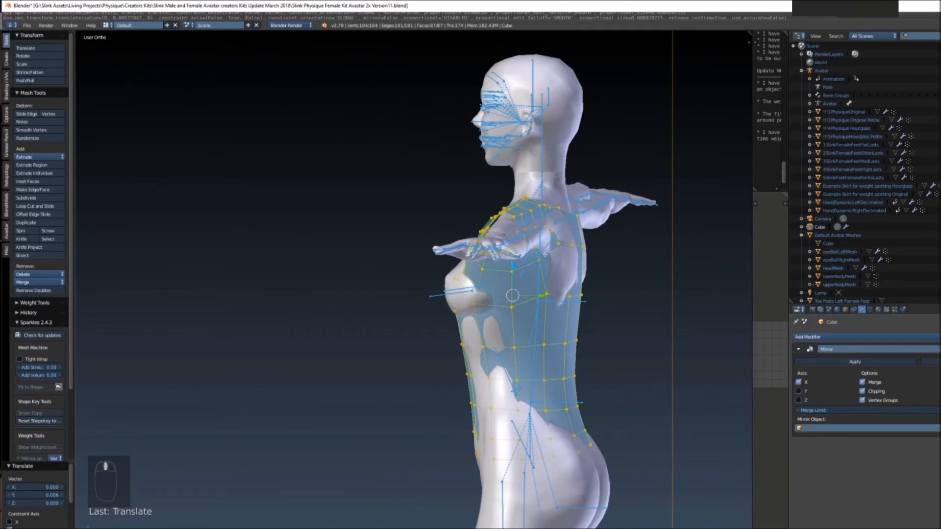
Move the garment mesh along Y to adjust its front-to-back fit over the body
{"action": "key", "text": "g"}
{"action": "key", "text": "y"}
{"action": "left_click", "coordinate": [557, 204]}
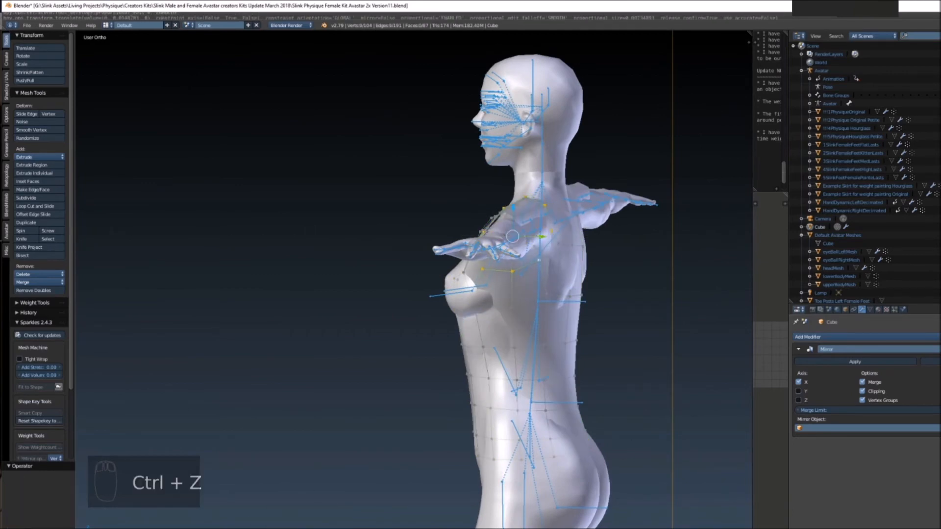
{"action": "left_click", "coordinate": [550, 242]}
{"action": "mouse_move", "coordinate": [551, 242]}
{"action": "middle_mouse_down"}
{"action": "mouse_move", "coordinate": [490, 241]}
{"action": "mouse_move", "coordinate": [520, 254]}
{"action": "mouse_move", "coordinate": [553, 239]}
{"action": "middle_mouse_up"}
{"action": "left_click", "coordinate": [512, 188]}
Reposition the front vertices beneath the bust along X and Y to fit the body
{"action": "middle_click_drag", "start_coordinate": [512, 188], "coordinate": [483, 299]}
{"action": "right_click", "coordinate": [430, 319]}
{"action": "left_click_drag", "start_coordinate": [456, 319], "coordinate": [462, 319]}
{"action": "middle_click_drag", "start_coordinate": [463, 319], "coordinate": [426, 314]}
{"action": "left_click_drag", "start_coordinate": [458, 315], "coordinate": [454, 315]}
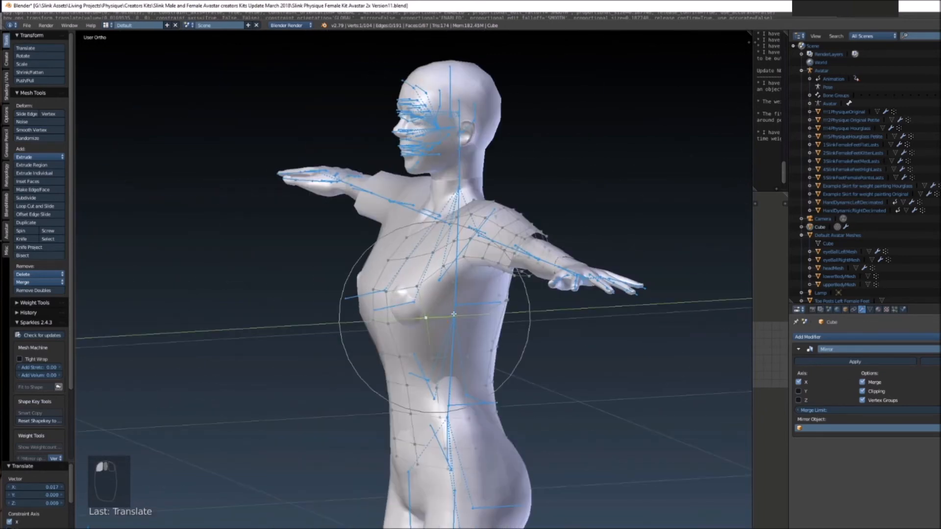
{"action": "middle_click_drag", "start_coordinate": [454, 315], "coordinate": [480, 313]}
{"action": "right_click", "coordinate": [385, 327], "text": "shift"}
{"action": "left_click_drag", "start_coordinate": [410, 316], "coordinate": [418, 317]}
Select the entire garment mesh and add a Subdivision Surface modifier
{"action": "key", "text": "a"}
{"action": "key", "text": "a"}
{"action": "key", "text": "a"}
{"action": "left_click", "coordinate": [808, 337]}
{"action": "left_click", "coordinate": [736, 485]}
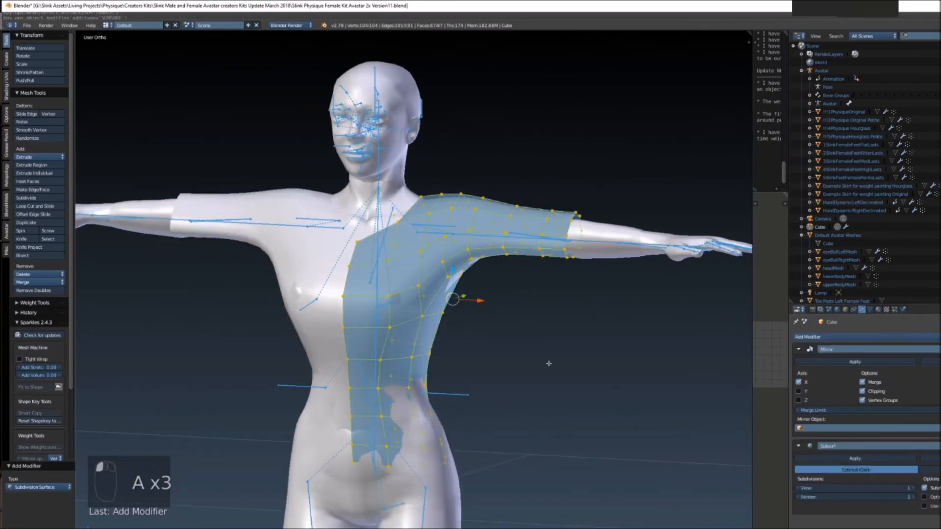
Move the front and side vertices near the garment's hem outward to cover the hips
{"action": "middle_click_drag", "start_coordinate": [441, 294], "coordinate": [372, 412]}
{"action": "right_click", "coordinate": [364, 416]}
{"action": "key", "text": "g"}
{"action": "left_click_drag", "start_coordinate": [387, 413], "coordinate": [382, 414]}
{"action": "middle_click_drag", "start_coordinate": [383, 414], "coordinate": [456, 417]}
{"action": "right_click", "coordinate": [462, 416]}
{"action": "left_click_drag", "start_coordinate": [484, 417], "coordinate": [488, 417]}
{"action": "middle_click_drag", "start_coordinate": [488, 417], "coordinate": [402, 417]}
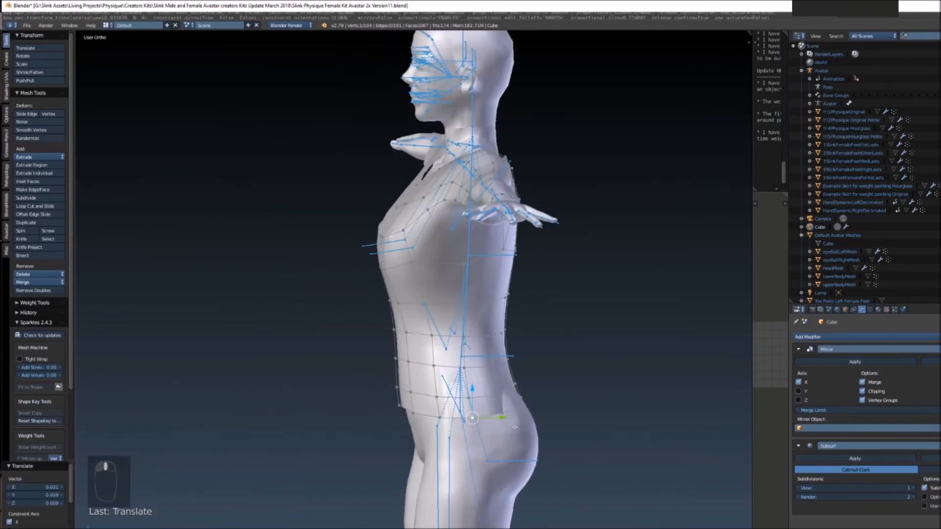
Move the side and back vertices near the hem outward so the garment clears the buttocks
{"action": "middle_click_drag", "start_coordinate": [496, 392], "coordinate": [451, 426]}
{"action": "right_click", "coordinate": [531, 396]}
{"action": "left_click_drag", "start_coordinate": [559, 402], "coordinate": [571, 405]}
{"action": "middle_click_drag", "start_coordinate": [571, 405], "coordinate": [500, 393]}
{"action": "right_click", "coordinate": [500, 390]}
{"action": "left_click_drag", "start_coordinate": [512, 379], "coordinate": [521, 375]}
Rotate the edge loop around the bust level and nudge a front bust vertex outward
{"action": "middle_click_drag", "start_coordinate": [520, 374], "coordinate": [422, 318]}
{"action": "right_click", "coordinate": [371, 294], "text": "alt"}
{"action": "key", "text": "r"}
{"action": "left_click", "coordinate": [390, 289]}
{"action": "right_click", "coordinate": [379, 277]}
{"action": "left_click_drag", "start_coordinate": [407, 275], "coordinate": [402, 275]}
In wireframe view, adjust the underarm and lower sleeve vertices along Z so the sleeve's underside clears the arm
{"action": "middle_click_drag", "start_coordinate": [402, 276], "coordinate": [503, 242]}
{"action": "scroll", "coordinate": [362, 147], "scroll_direction": "up", "scroll_amount": 4}
{"action": "key", "text": "z"}
{"action": "right_click", "coordinate": [390, 210]}
{"action": "left_click_drag", "start_coordinate": [397, 176], "coordinate": [399, 172]}
{"action": "right_click", "coordinate": [437, 211]}
{"action": "right_click", "coordinate": [481, 211], "text": "shift"}
{"action": "left_click_drag", "start_coordinate": [460, 168], "coordinate": [470, 175]}
{"action": "right_click", "coordinate": [532, 211]}
{"action": "left_click_drag", "start_coordinate": [531, 178], "coordinate": [533, 189]}
{"action": "right_click", "coordinate": [603, 220]}
{"action": "left_click_drag", "start_coordinate": [603, 192], "coordinate": [605, 200]}
{"action": "right_click", "coordinate": [681, 228]}
Adjust the torso's side vertices along X and Z from the underarm to the waist to clear the body
{"action": "left_click_drag", "start_coordinate": [684, 196], "coordinate": [685, 203]}
{"action": "right_click", "coordinate": [491, 367]}
{"action": "left_click_drag", "start_coordinate": [489, 335], "coordinate": [489, 300]}
{"action": "key", "text": "ctrl+z"}
{"action": "left_click_drag", "start_coordinate": [519, 331], "coordinate": [511, 330]}
{"action": "left_click_drag", "start_coordinate": [482, 300], "coordinate": [482, 296]}
{"action": "right_click", "coordinate": [397, 204]}
{"action": "left_click_drag", "start_coordinate": [425, 195], "coordinate": [444, 195]}
{"action": "middle_click_drag", "start_coordinate": [451, 458], "coordinate": [506, 303], "text": "shift"}
{"action": "right_click", "coordinate": [506, 294]}
{"action": "left_click_drag", "start_coordinate": [542, 301], "coordinate": [550, 300]}
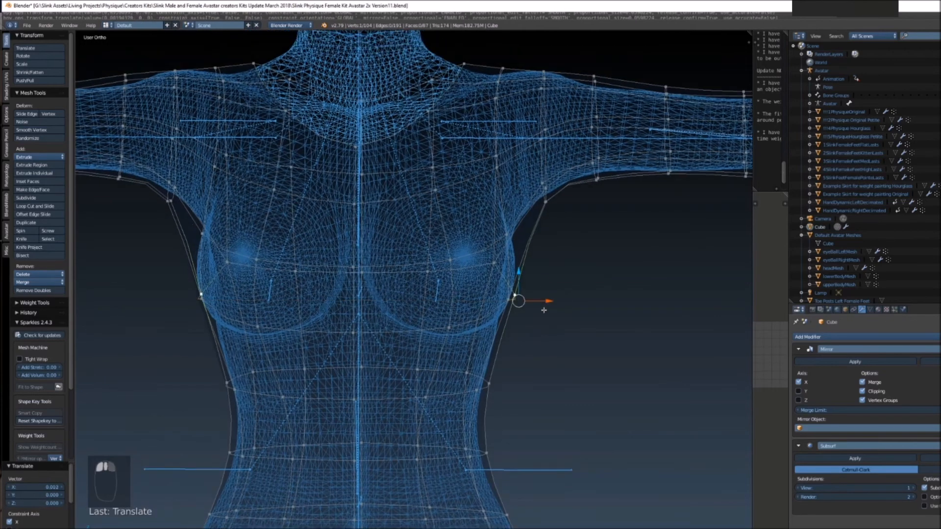
Add an edge loop around the upper sleeve near the armhole and return to solid shading
{"action": "key", "text": "ctrl+r"}
{"action": "left_click", "coordinate": [522, 184]}
{"action": "key", "text": "z"}
Move the front bust vertex forward about 0.018 along Y
{"action": "scroll", "coordinate": [541, 280], "scroll_direction": "down", "scroll_amount": 4}
{"action": "middle_click_drag", "start_coordinate": [541, 280], "coordinate": [470, 265]}
{"action": "right_click", "coordinate": [427, 250]}
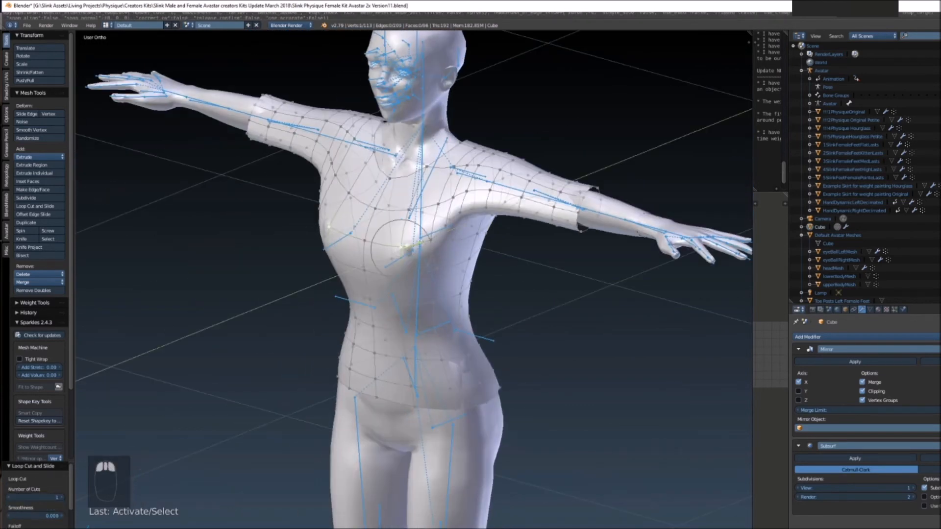
{"action": "left_click_drag", "start_coordinate": [418, 241], "coordinate": [414, 245]}
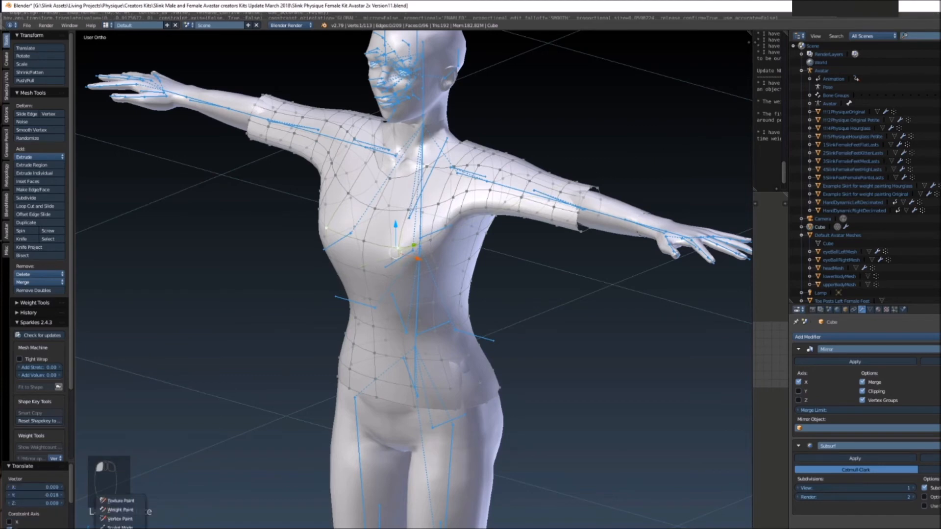
Switch the garment to Sculpt Mode and choose the Grab brush
{"action": "left_click", "coordinate": [127, 526]}
{"action": "scroll", "coordinate": [356, 377], "scroll_direction": "up", "scroll_amount": 3}
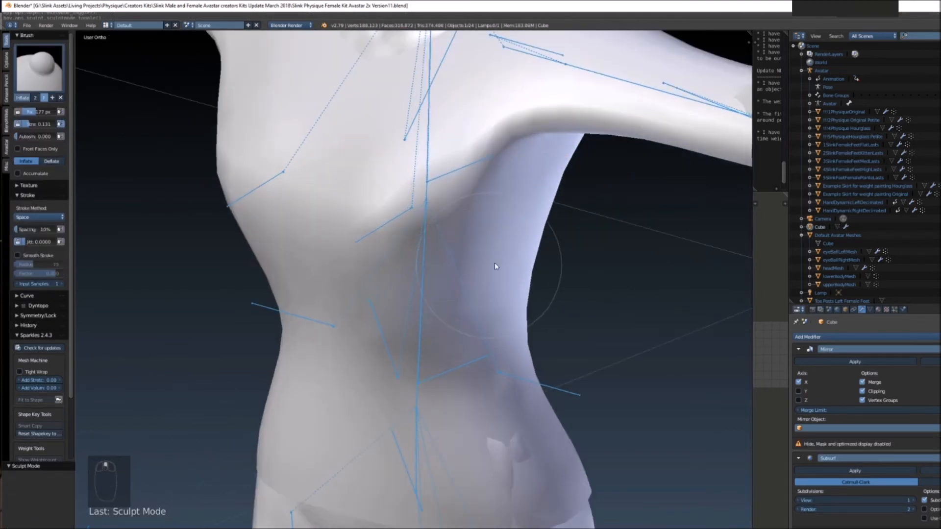
{"action": "middle_click_drag", "start_coordinate": [509, 182], "coordinate": [483, 181]}
{"action": "left_click", "coordinate": [39, 68]}
{"action": "left_click", "coordinate": [228, 153]}
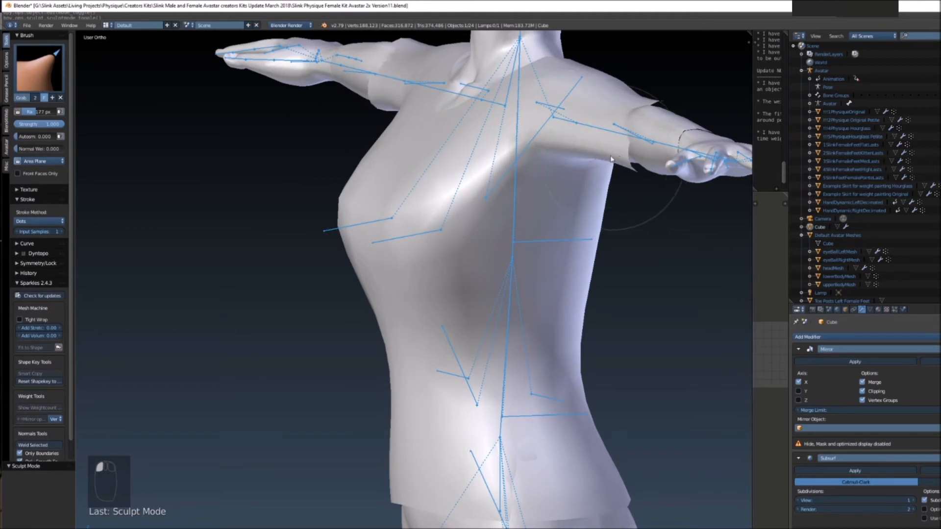
{"action": "key", "text": "s"}
{"action": "key", "text": "g"}
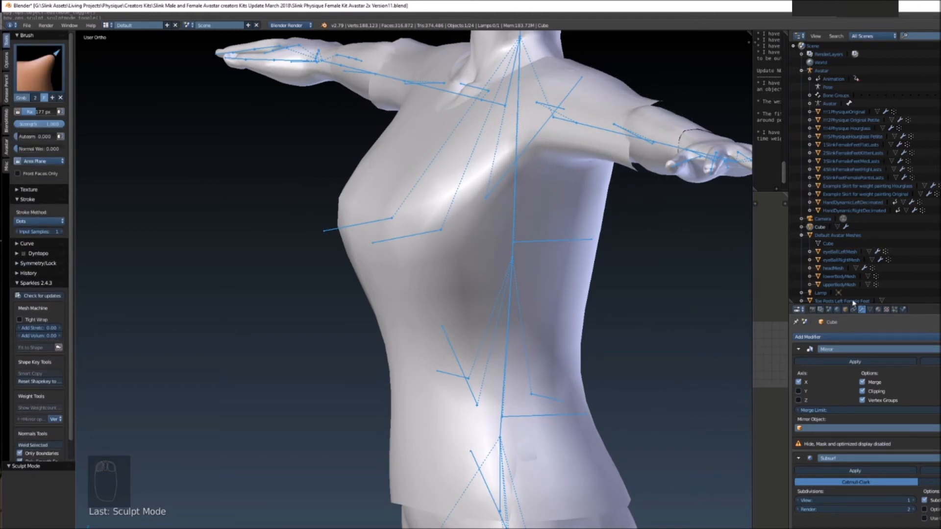
Display the garment's wireframe over its surface with Wire and Draw All Edges
{"action": "left_click", "coordinate": [845, 309]}
{"action": "left_click", "coordinate": [797, 464]}
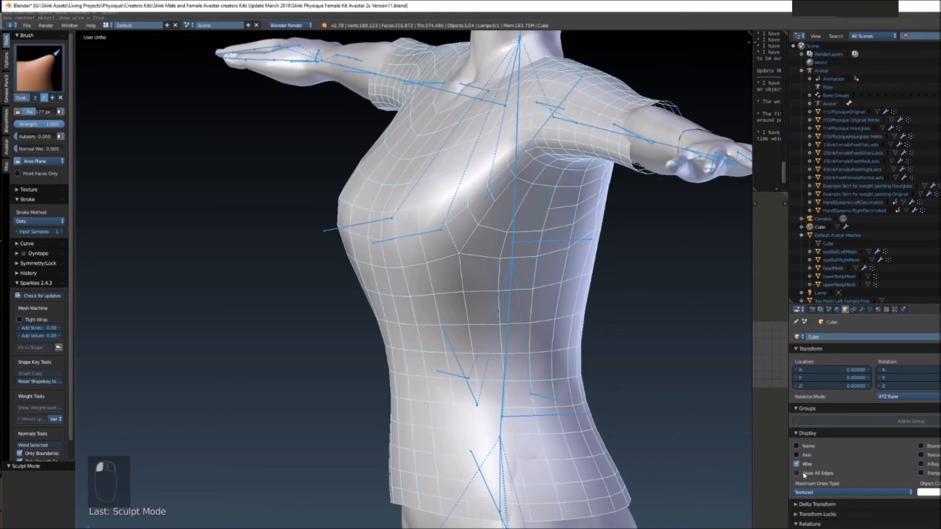
Try smoothing and grabbing the garment's bust area, and undo those sculpt strokes
{"action": "key", "text": "s"}
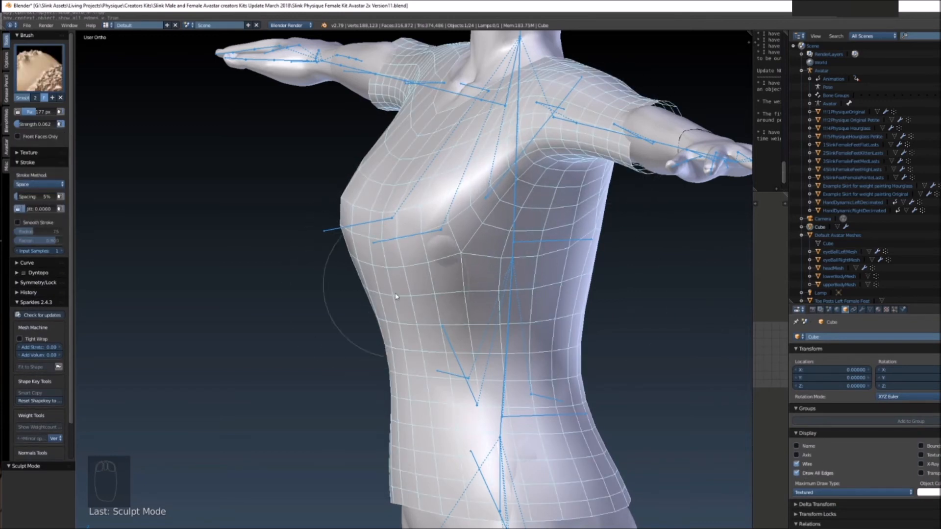
{"action": "key", "text": "g"}
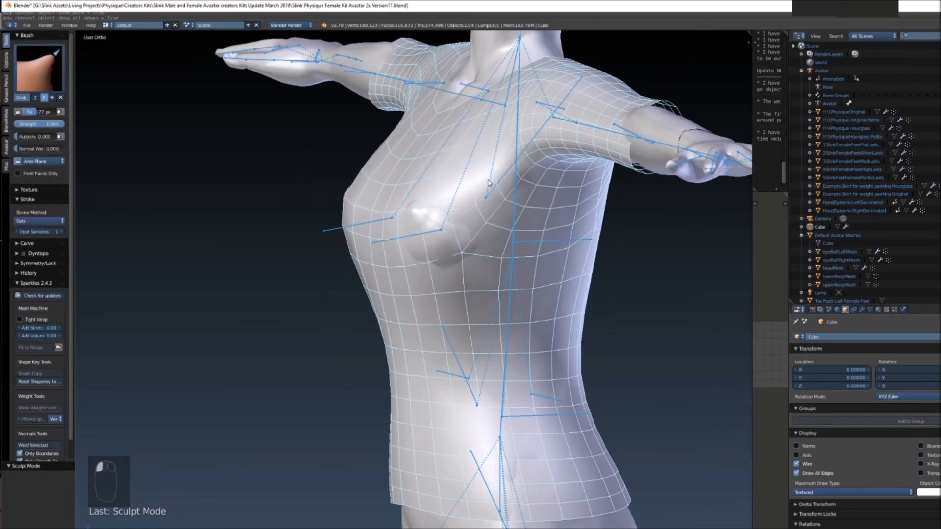
{"action": "middle_click_drag", "start_coordinate": [479, 178], "coordinate": [498, 206]}
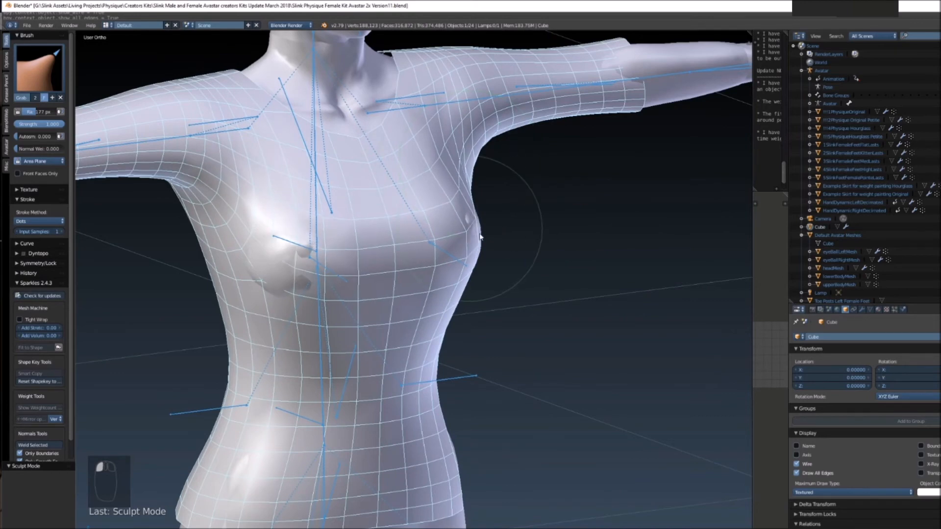
{"action": "left_click_drag", "start_coordinate": [489, 250], "coordinate": [499, 274]}
{"action": "key", "text": "ctrl+z"}
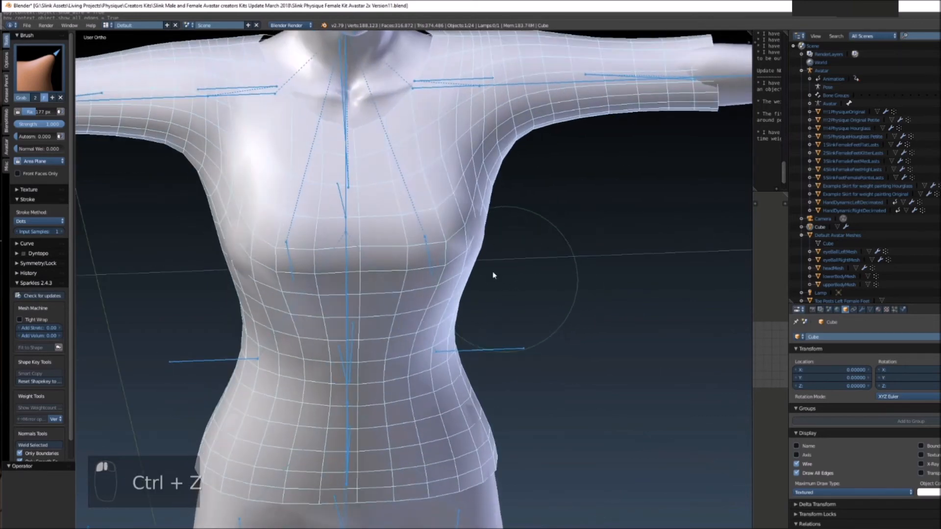
Reshape the bust and the area beneath it with the Smooth and Grab brushes
{"action": "middle_click_drag", "start_coordinate": [489, 253], "coordinate": [458, 203]}
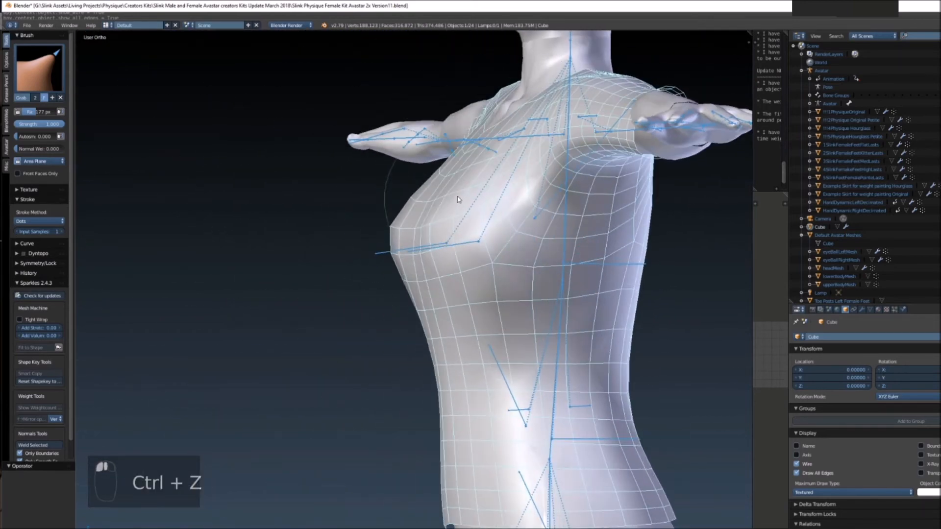
{"action": "key", "text": "s"}
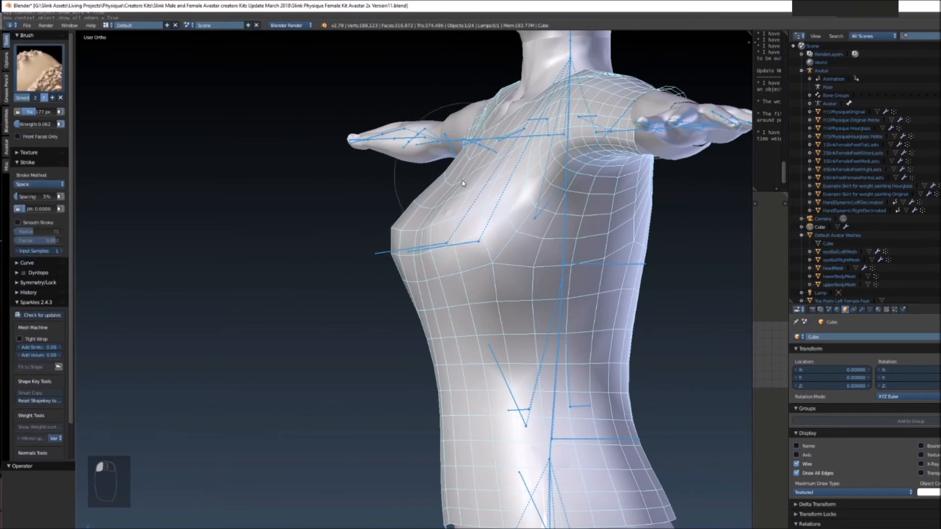
{"action": "key", "text": "g"}
{"action": "left_click_drag", "start_coordinate": [451, 296], "coordinate": [468, 302]}
{"action": "middle_click_drag", "start_coordinate": [453, 265], "coordinate": [534, 296]}
{"action": "left_click_drag", "start_coordinate": [534, 296], "coordinate": [403, 272], "text": "shift"}
Refine the garment's fit at the sides and upper back with the Grab brush until the body is covered
{"action": "mouse_move", "coordinate": [403, 272]}
{"action": "middle_mouse_down"}
{"action": "mouse_move", "coordinate": [464, 297]}
{"action": "mouse_move", "coordinate": [213, 150]}
{"action": "middle_mouse_up"}
{"action": "scroll", "coordinate": [353, 272], "scroll_direction": "down", "scroll_amount": 8}
{"action": "key", "text": "KP_1"}
{"action": "scroll", "coordinate": [451, 273], "scroll_direction": "up", "scroll_amount": 10}
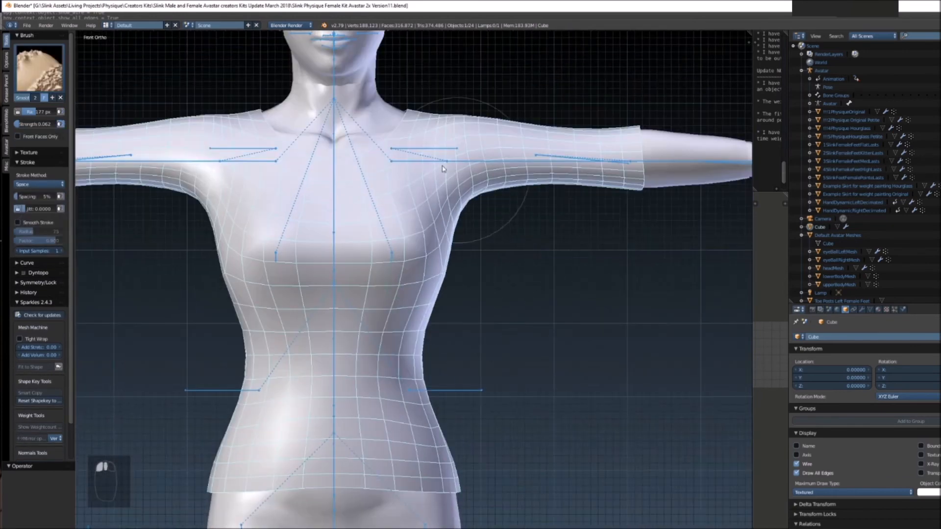
{"action": "scroll", "coordinate": [363, 396], "scroll_direction": "down", "scroll_amount": 5}
{"action": "key", "text": "z"}
{"action": "scroll", "coordinate": [381, 407], "scroll_direction": "up", "scroll_amount": 3}
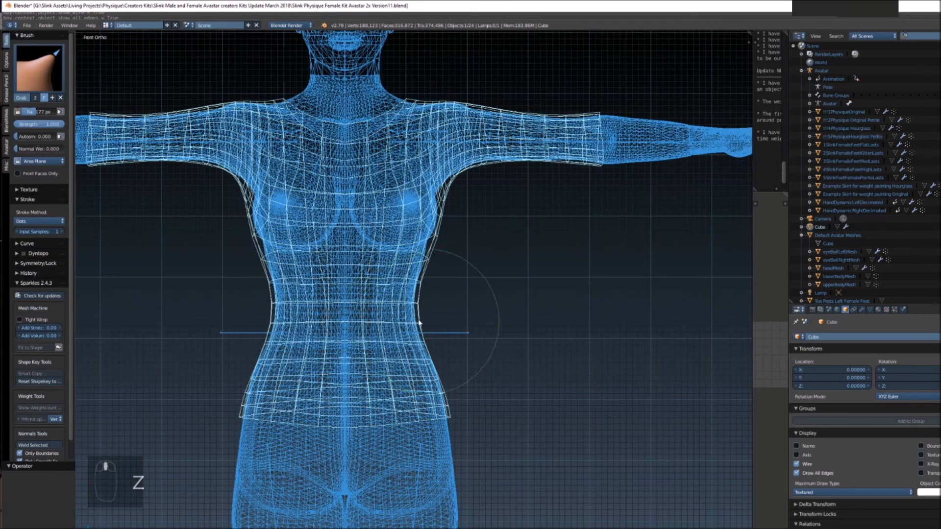
{"action": "key", "text": "ctrl+KP_1"}
{"action": "key", "text": "z"}
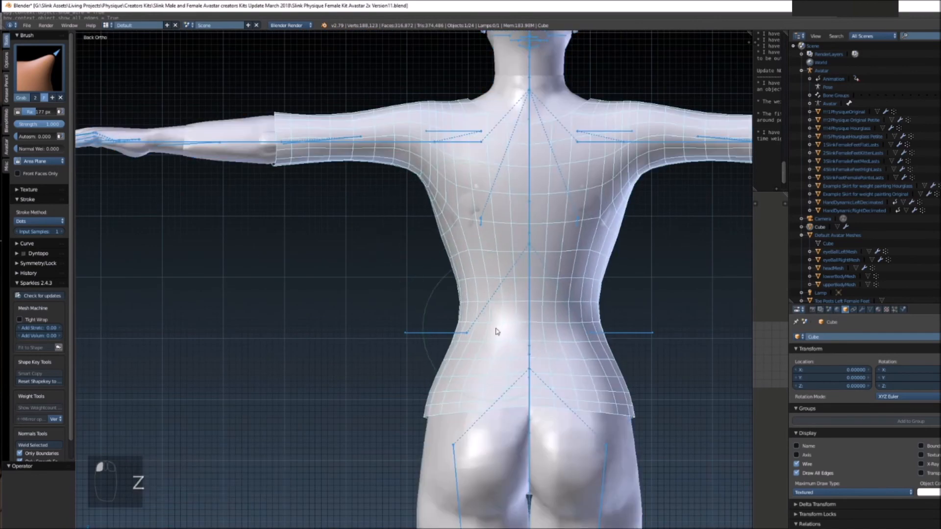
{"action": "mouse_move", "coordinate": [463, 237]}
{"action": "middle_mouse_down"}
{"action": "mouse_move", "coordinate": [485, 231]}
{"action": "mouse_move", "coordinate": [461, 221]}
{"action": "middle_mouse_up"}
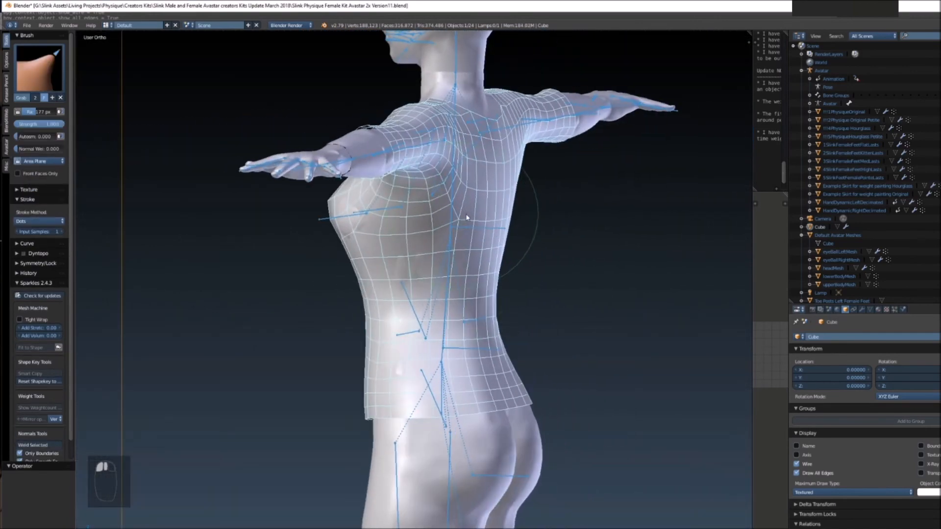
{"action": "middle_click_drag", "start_coordinate": [356, 296], "coordinate": [418, 369]}
{"action": "middle_click_drag", "start_coordinate": [361, 350], "coordinate": [377, 238]}
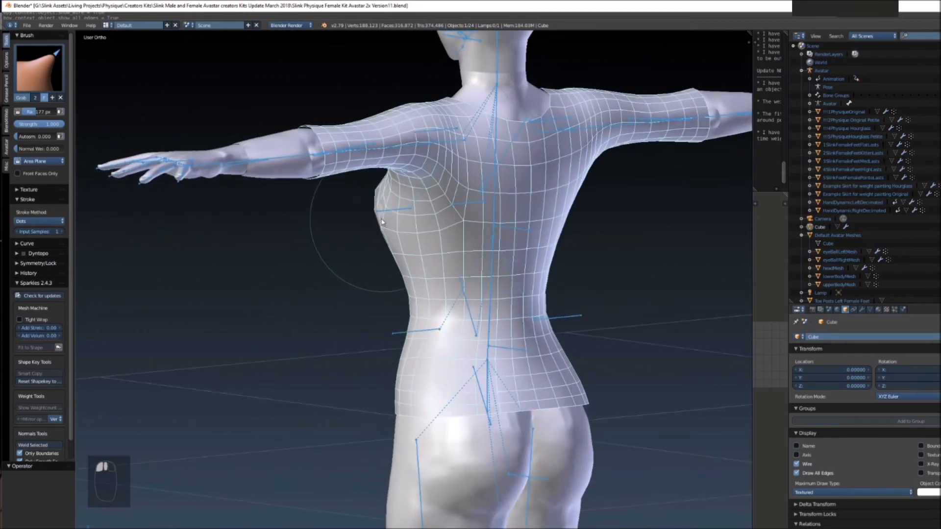
{"action": "key", "text": "KP_1"}
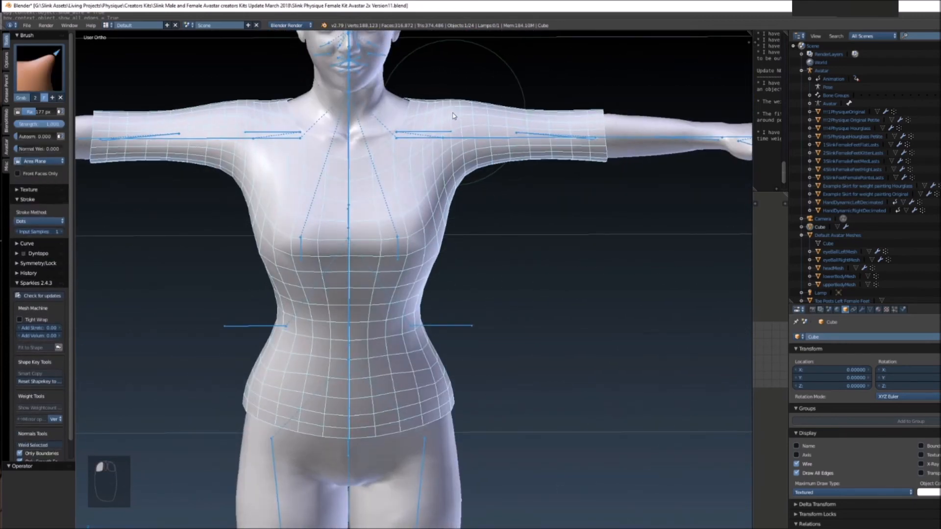
{"action": "middle_click_drag", "start_coordinate": [495, 222], "coordinate": [508, 198], "text": "shift"}
Return the garment from Sculpt Mode to Object Mode
{"action": "left_click", "coordinate": [118, 528]}
{"action": "left_click", "coordinate": [128, 527]}
{"action": "scroll", "coordinate": [542, 314], "scroll_direction": "down", "scroll_amount": 1}
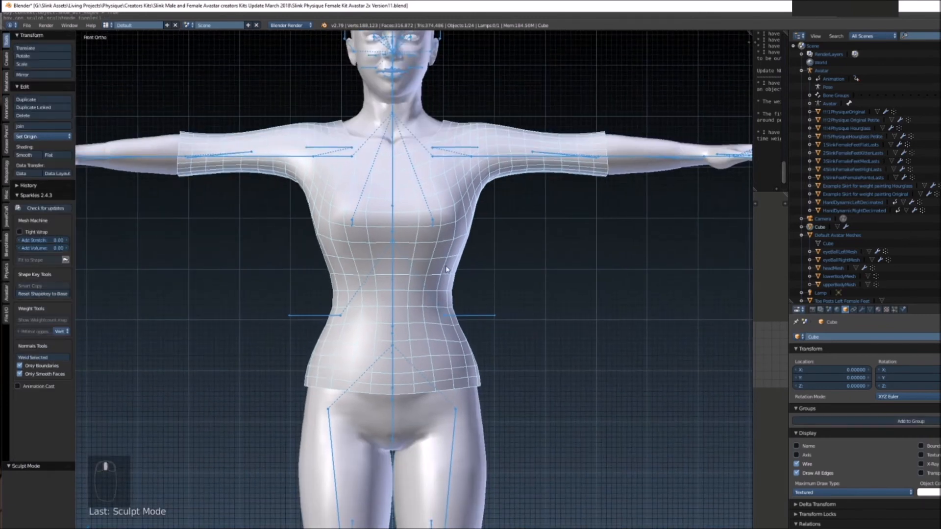
Add the avatar armature to the garment selection and bring up the Avastar Skinning settings
{"action": "right_click", "coordinate": [485, 318], "text": "shift"}
{"action": "left_click", "coordinate": [6, 264]}
{"action": "scroll", "coordinate": [72, 270], "scroll_direction": "down", "scroll_amount": 8}
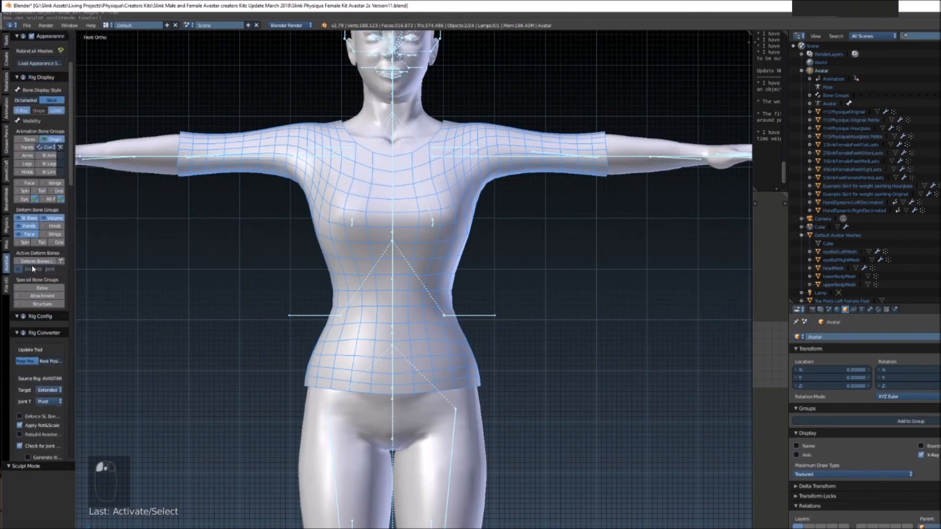
{"action": "left_click_drag", "start_coordinate": [75, 264], "coordinate": [172, 265]}
{"action": "scroll", "coordinate": [74, 319], "scroll_direction": "down", "scroll_amount": 6}
{"action": "scroll", "coordinate": [61, 349], "scroll_direction": "up", "scroll_amount": 6}
{"action": "scroll", "coordinate": [62, 349], "scroll_direction": "up", "scroll_amount": 10}
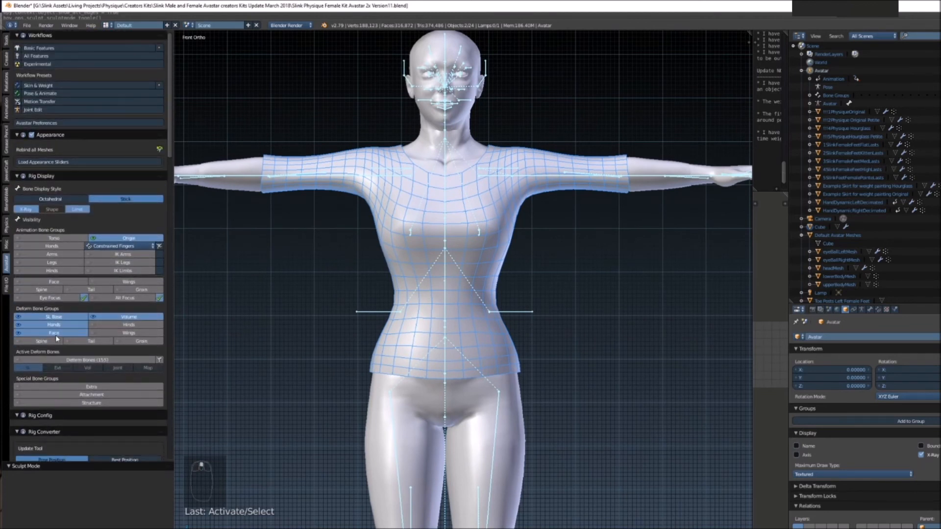
{"action": "scroll", "coordinate": [55, 336], "scroll_direction": "down", "scroll_amount": 5}
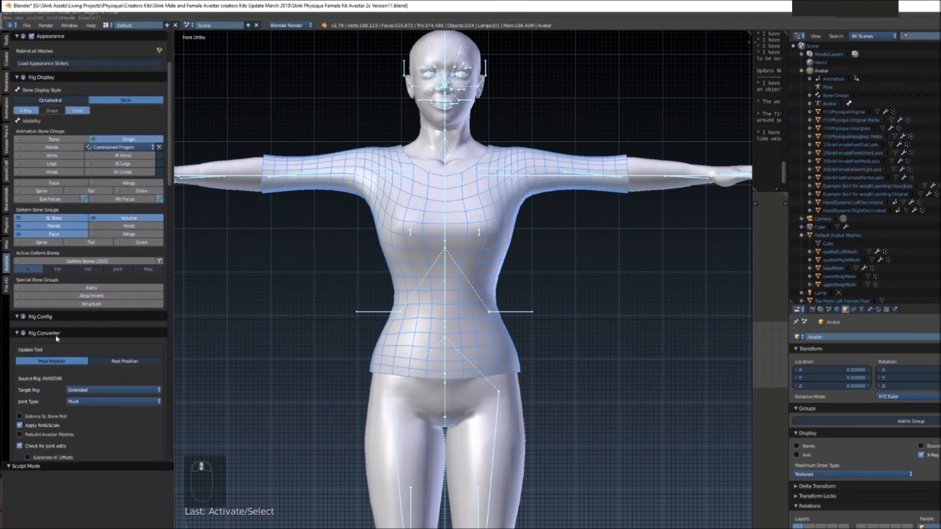
{"action": "scroll", "coordinate": [55, 335], "scroll_direction": "down", "scroll_amount": 2}
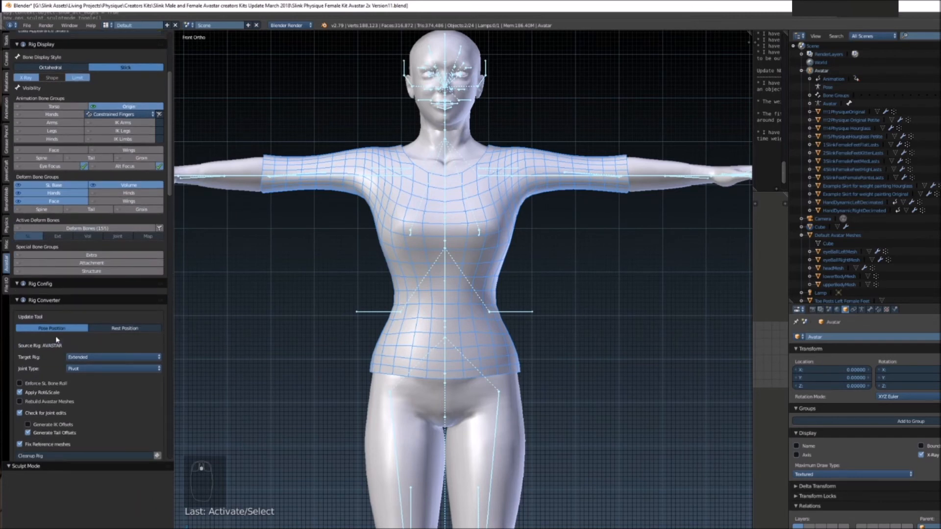
{"action": "scroll", "coordinate": [55, 336], "scroll_direction": "down", "scroll_amount": 9}
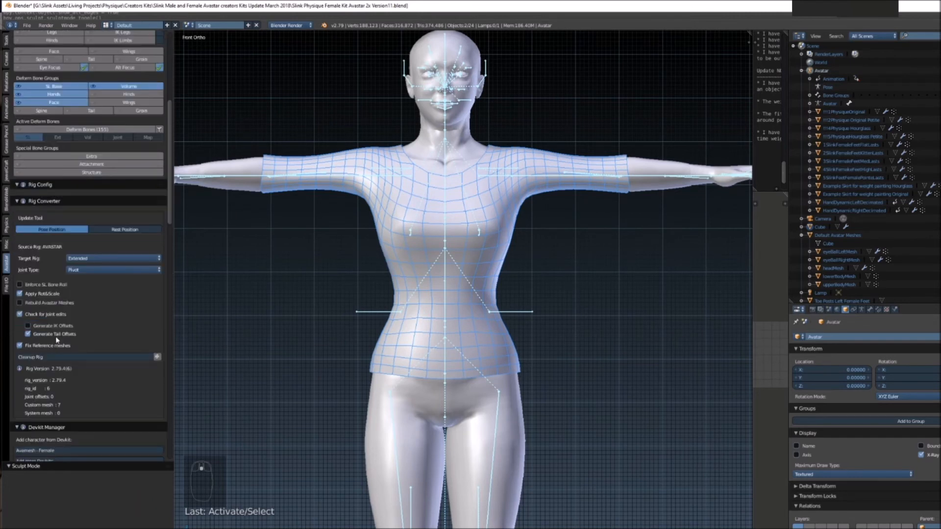
{"action": "scroll", "coordinate": [41, 374], "scroll_direction": "down", "scroll_amount": 3}
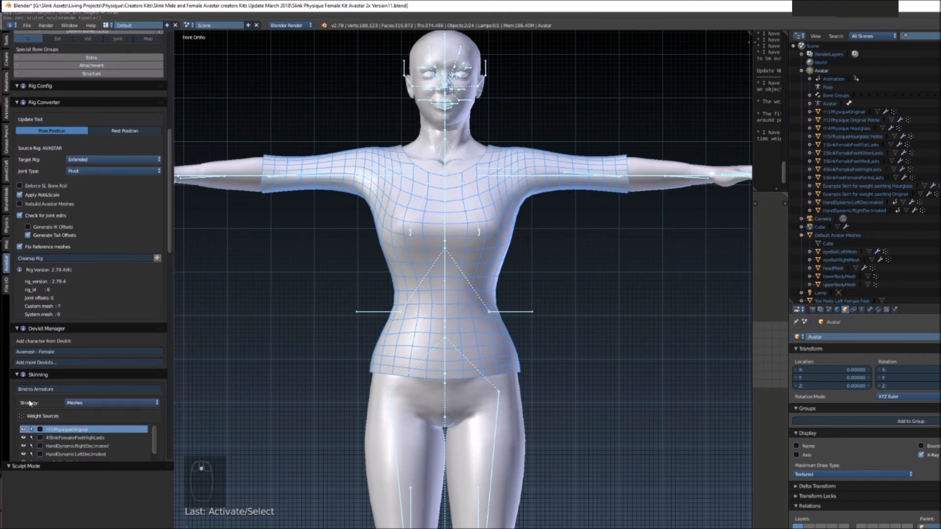
{"action": "scroll", "coordinate": [43, 411], "scroll_direction": "up", "scroll_amount": 1}
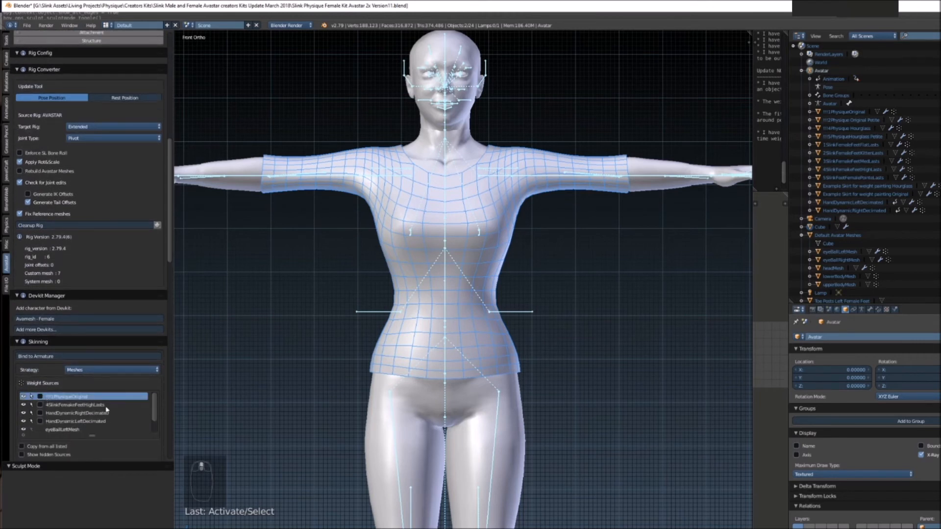
Bind the garment to the armature using the Meshes strategy with PhysiqueOriginal as the weight source
{"action": "left_click", "coordinate": [77, 372]}
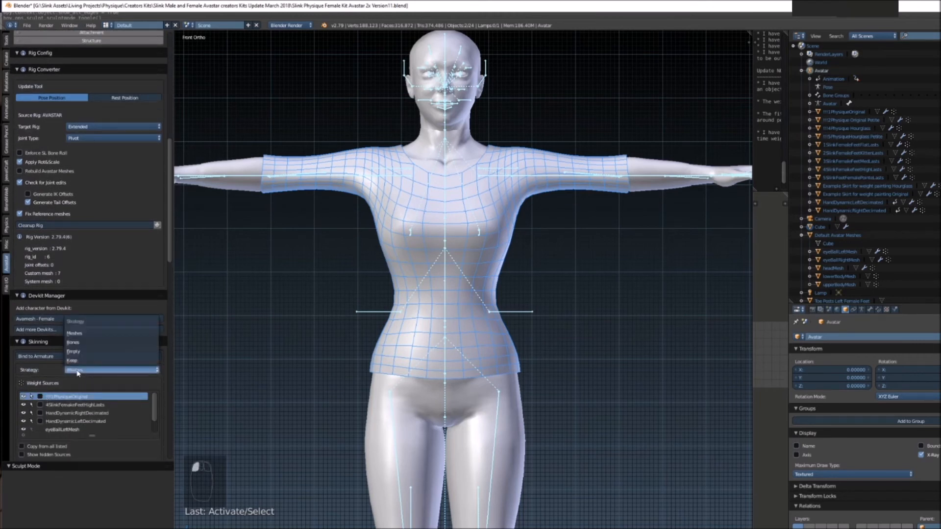
{"action": "left_click", "coordinate": [81, 330]}
{"action": "left_click", "coordinate": [43, 396]}
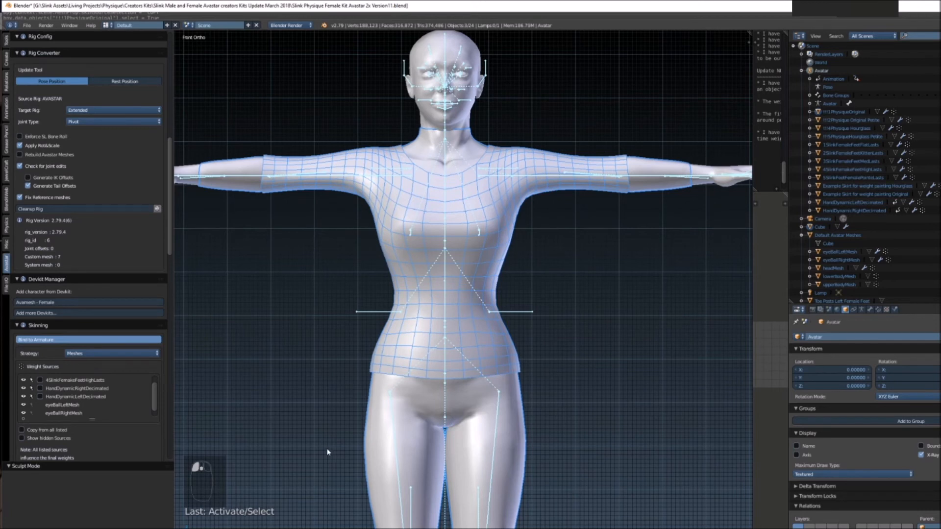
In Pose Mode, rotate one upper arm bone down 85.7° to test how the garment deforms
{"action": "key", "text": "ctrl+Tab"}
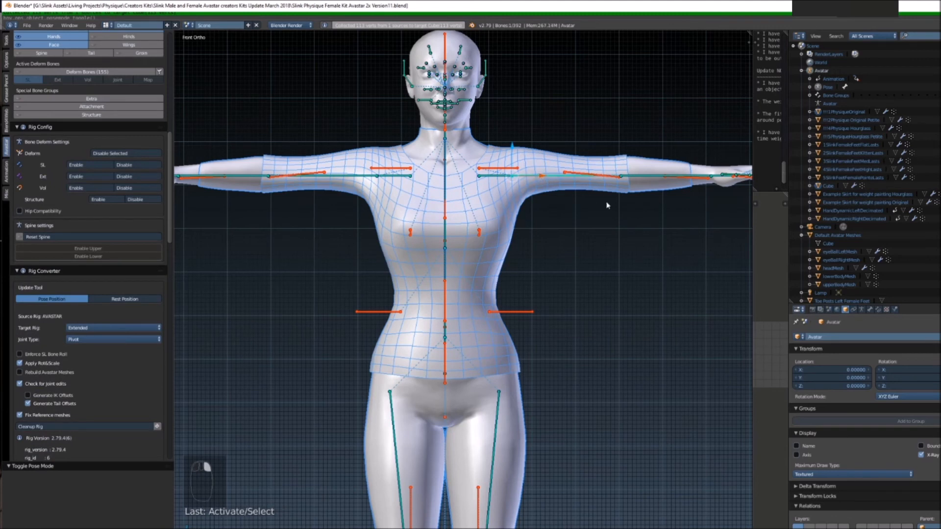
{"action": "key", "text": "r"}
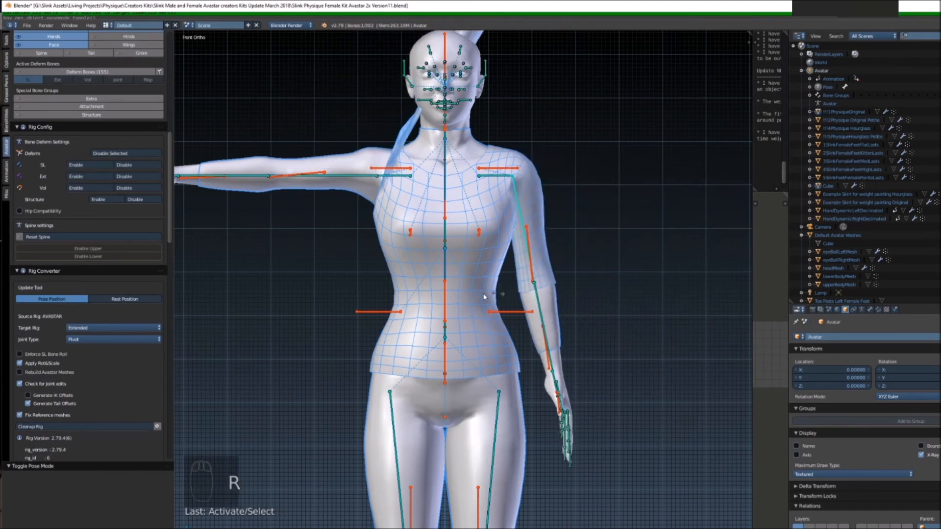
{"action": "left_click", "coordinate": [483, 300]}
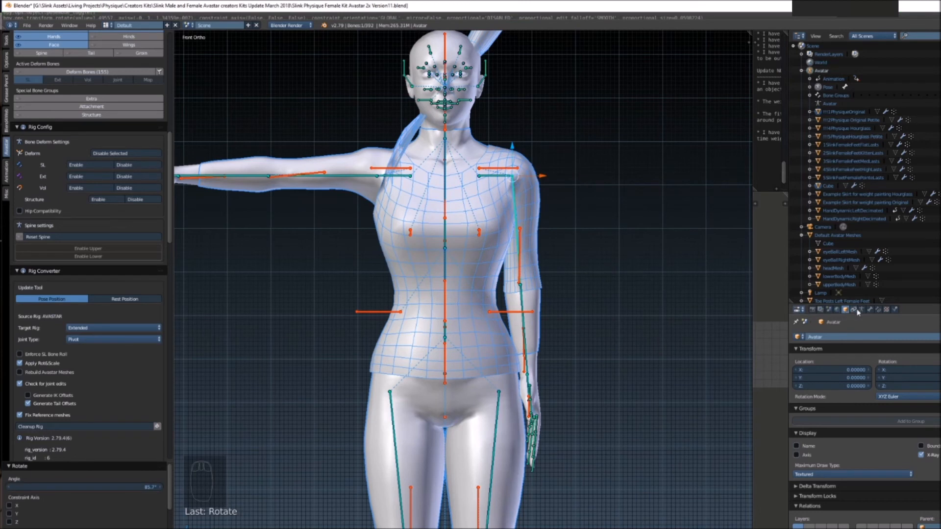
Select the garment and remove its Mirror modifier
{"action": "right_click", "coordinate": [507, 339]}
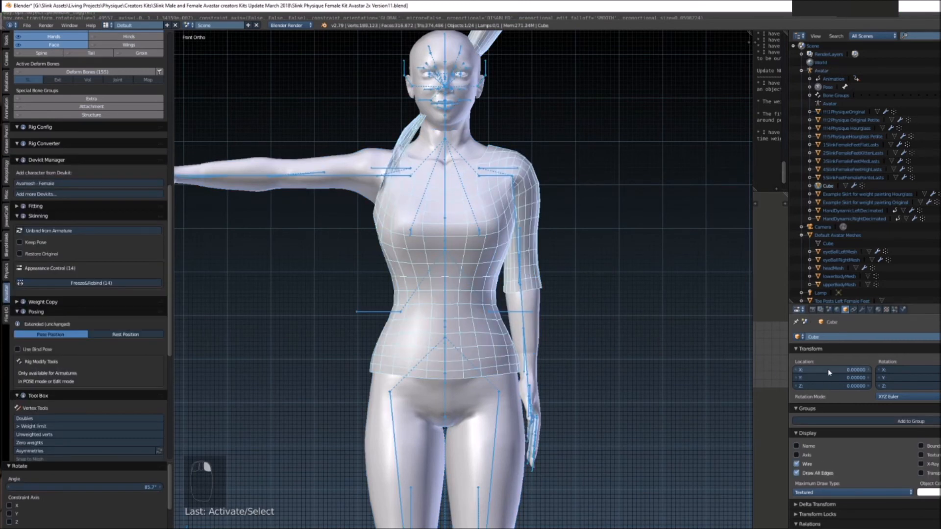
{"action": "left_click", "coordinate": [861, 309]}
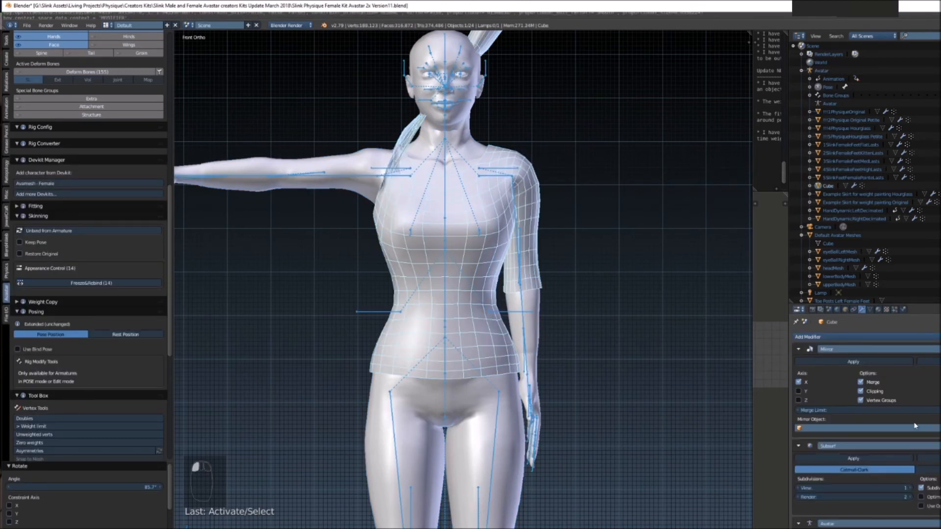
{"action": "key", "text": "ctrl+x"}
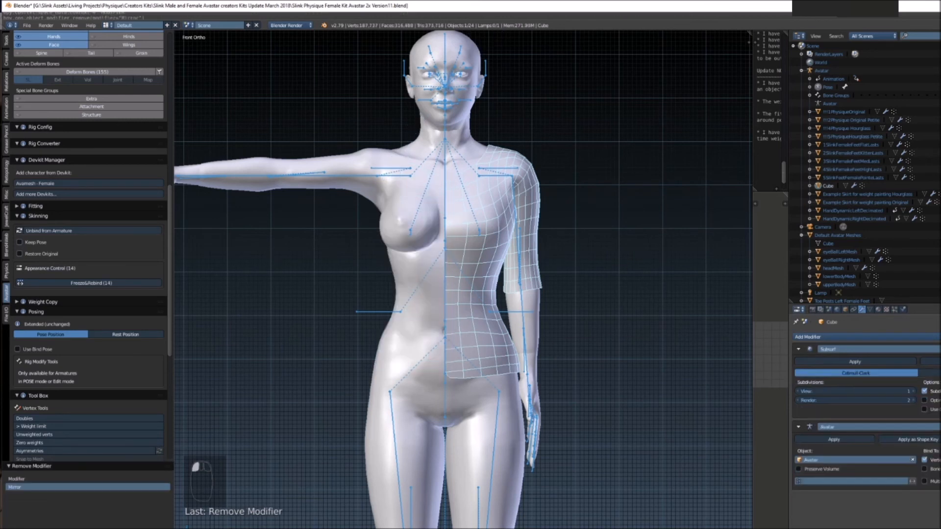
Add a Mirror modifier back at the front of the garment's modifier stack, and remove it again
{"action": "left_click", "coordinate": [862, 337]}
{"action": "left_click", "coordinate": [877, 419]}
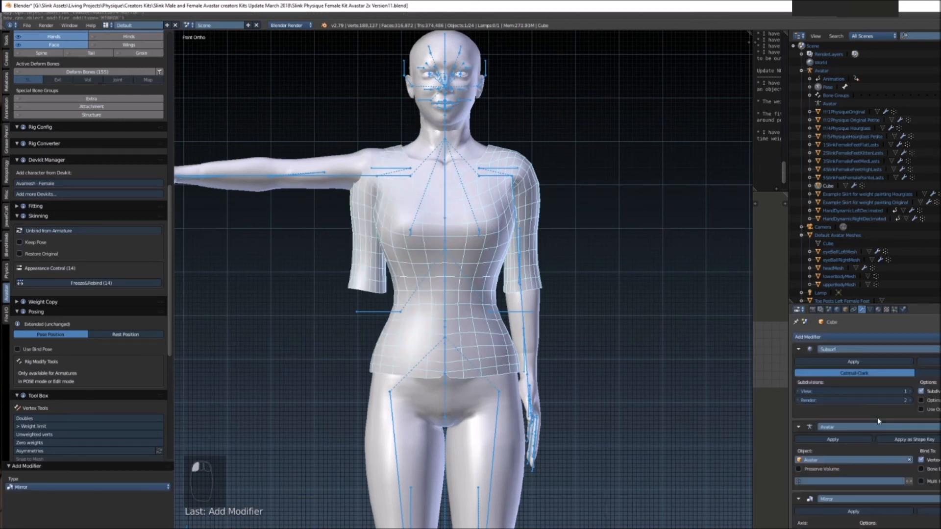
{"action": "scroll", "coordinate": [875, 419], "scroll_direction": "down", "scroll_amount": 1}
{"action": "scroll", "coordinate": [875, 418], "scroll_direction": "down", "scroll_amount": 1}
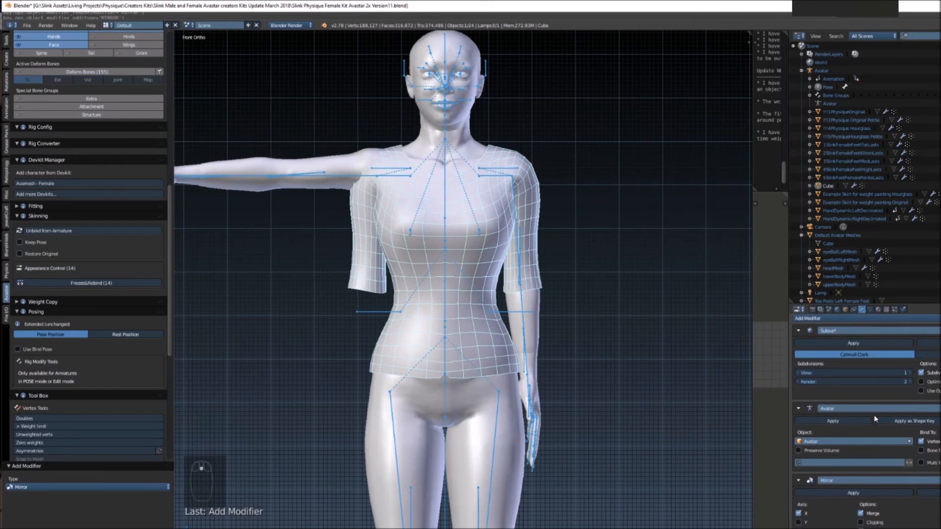
{"action": "left_click", "coordinate": [934, 480]}
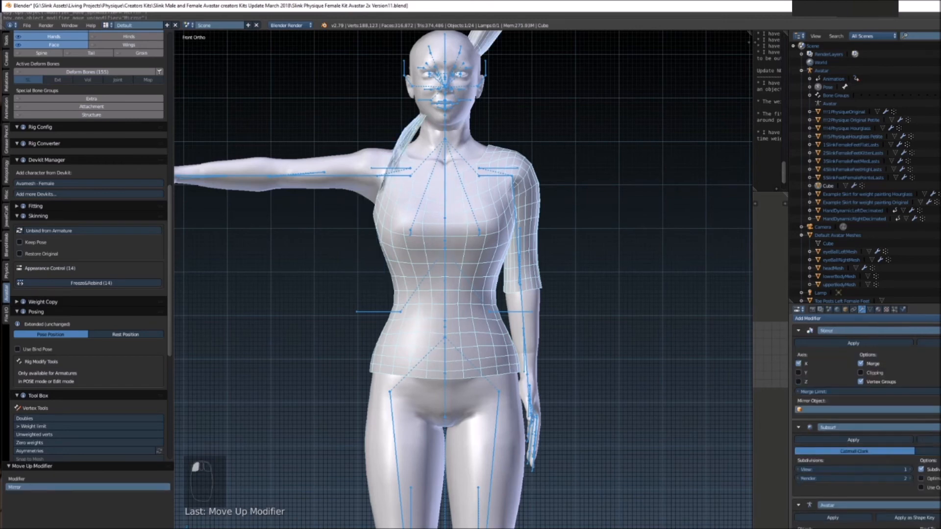
{"action": "left_click", "coordinate": [937, 410]}
{"action": "scroll", "coordinate": [530, 289], "scroll_direction": "up", "scroll_amount": 3}
Give the garment a new material with an orange-yellow diffuse colour
{"action": "left_click", "coordinate": [878, 310]}
{"action": "left_click", "coordinate": [851, 364]}
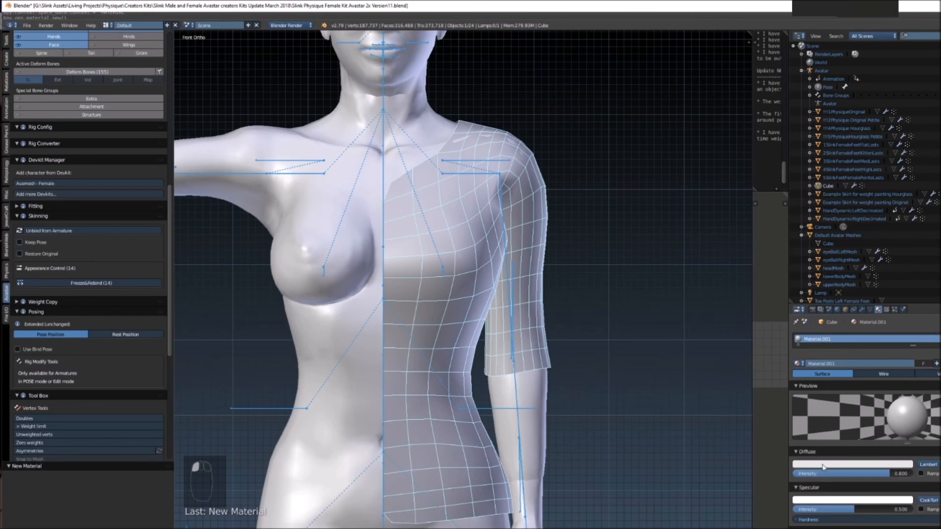
{"action": "left_click", "coordinate": [823, 464]}
{"action": "left_click", "coordinate": [820, 394]}
{"action": "middle_click_drag", "start_coordinate": [539, 343], "coordinate": [564, 311]}
{"action": "key", "text": "KP_1"}
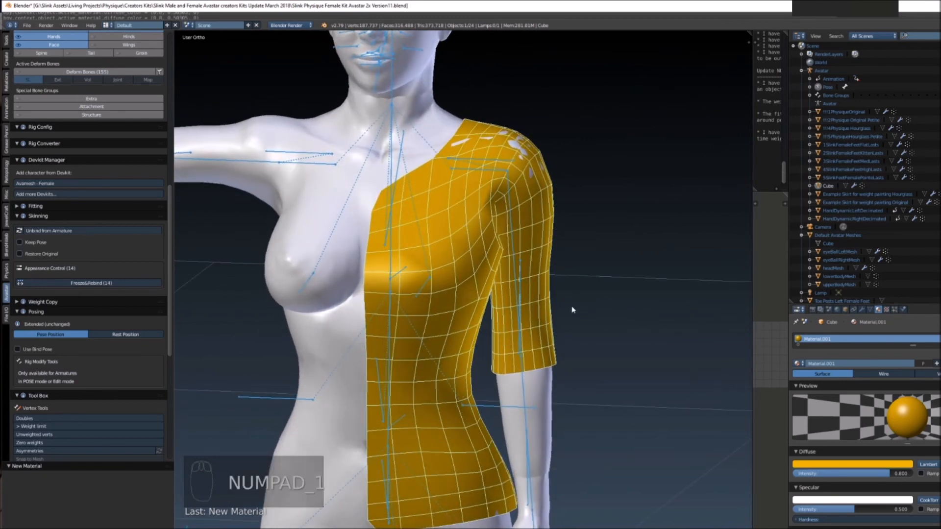
Select all bones of the avatar armature and clear their pose rotation
{"action": "right_click", "coordinate": [505, 256]}
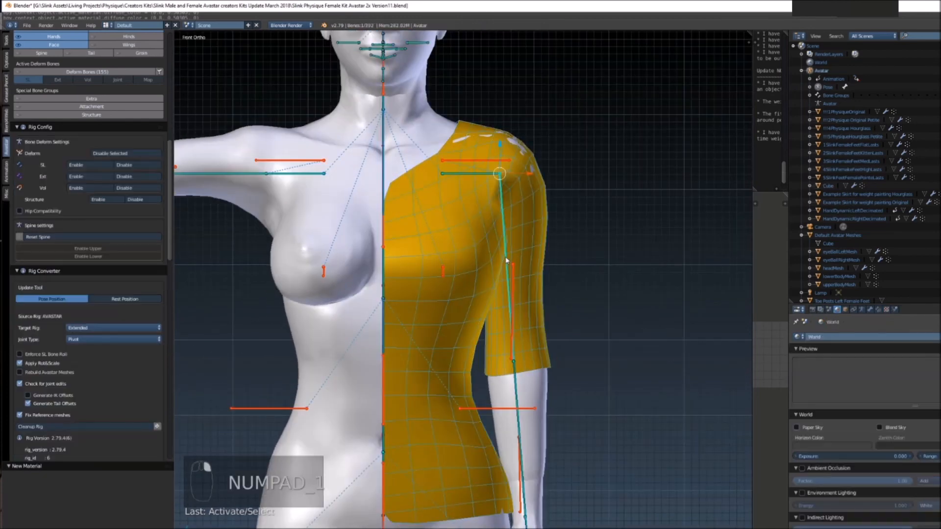
{"action": "key", "text": "a"}
{"action": "key", "text": "a"}
{"action": "key", "text": "a"}
{"action": "key", "text": "a"}
{"action": "key", "text": "alt+r"}
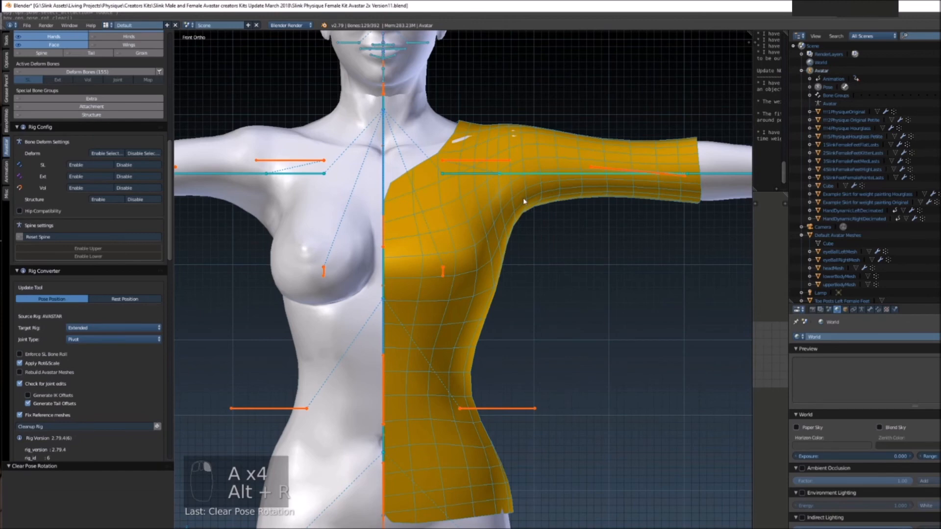
In Edit Mode, rotate the garment's shoulder edge loop about 17.5° and shift it 0.011 along X
{"action": "right_click", "coordinate": [511, 155]}
{"action": "key", "text": "Tab"}
{"action": "key", "text": "r"}
{"action": "left_click", "coordinate": [552, 170]}
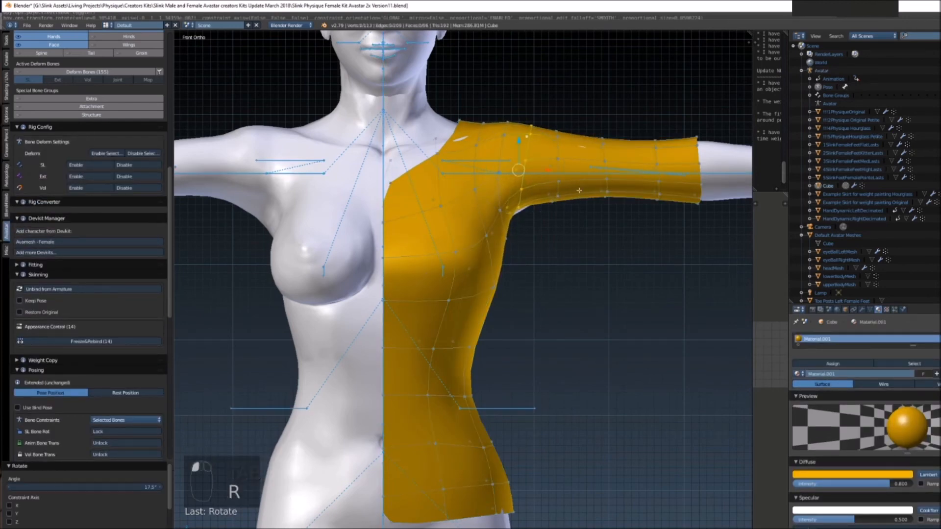
{"action": "left_click_drag", "start_coordinate": [556, 170], "coordinate": [558, 169]}
Rotate the neighbouring armhole edge loop on the torso side and return the garment to Object Mode
{"action": "right_click", "coordinate": [505, 166], "text": "alt"}
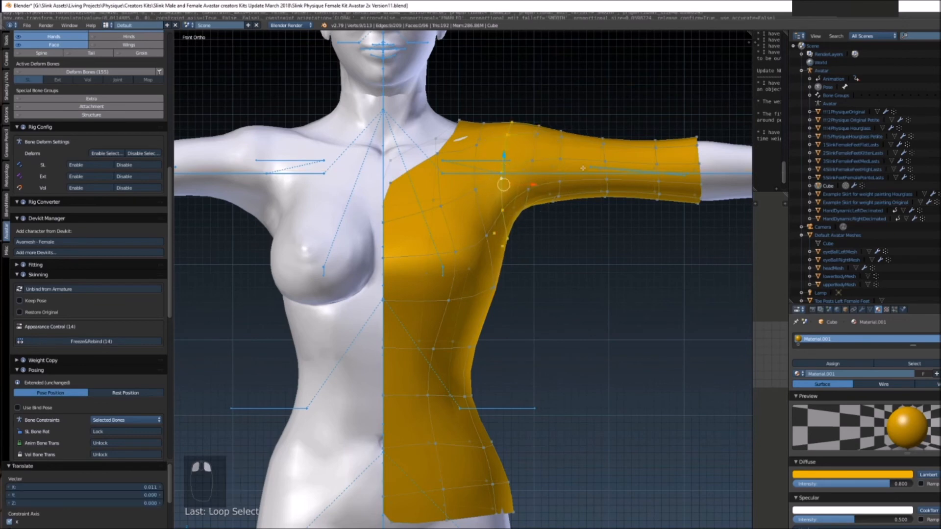
{"action": "key", "text": "r"}
{"action": "left_click", "coordinate": [538, 175]}
{"action": "key", "text": "r"}
{"action": "key", "text": "Tab"}
Rotate the sleeve-side upper arm bone down 87.2° to test the shoulder deformation, and clear its rotation
{"action": "right_click", "coordinate": [553, 175]}
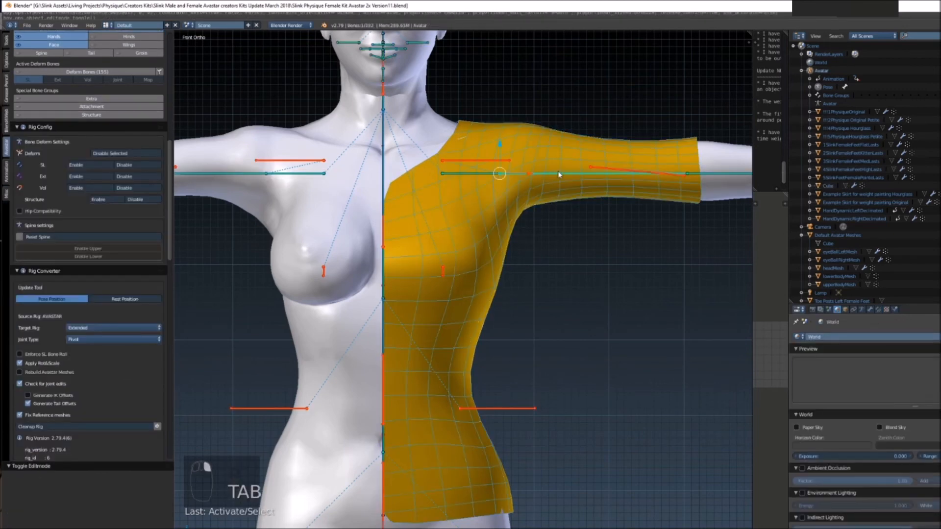
{"action": "key", "text": "r"}
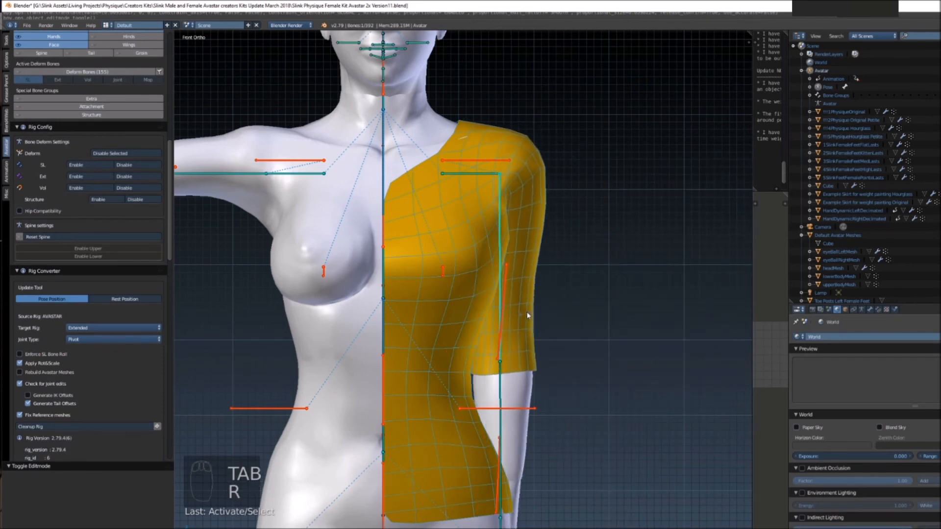
{"action": "left_click", "coordinate": [531, 309]}
{"action": "middle_click_drag", "start_coordinate": [531, 310], "coordinate": [579, 319]}
{"action": "key", "text": "KP_1"}
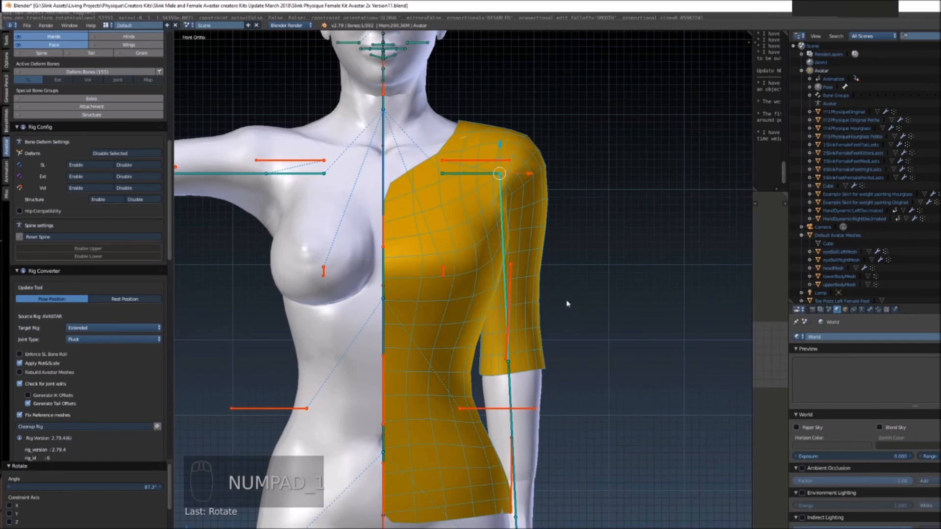
{"action": "key", "text": "alt+r"}
Nudge the vertex on top of the garment's shoulder slightly upward with proportional editing, and leave Edit Mode
{"action": "key", "text": "Tab"}
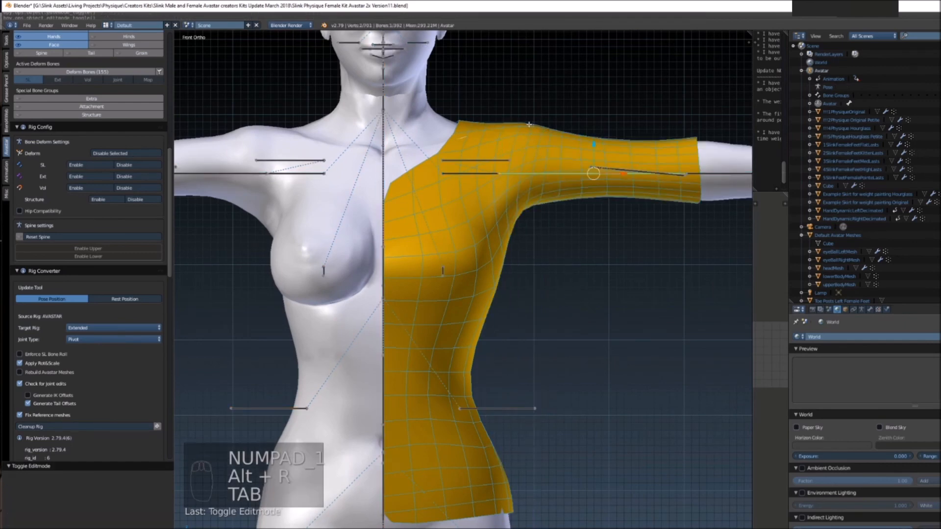
{"action": "key", "text": "Tab"}
{"action": "right_click", "coordinate": [527, 123]}
{"action": "key", "text": "Tab"}
{"action": "right_click", "coordinate": [522, 114]}
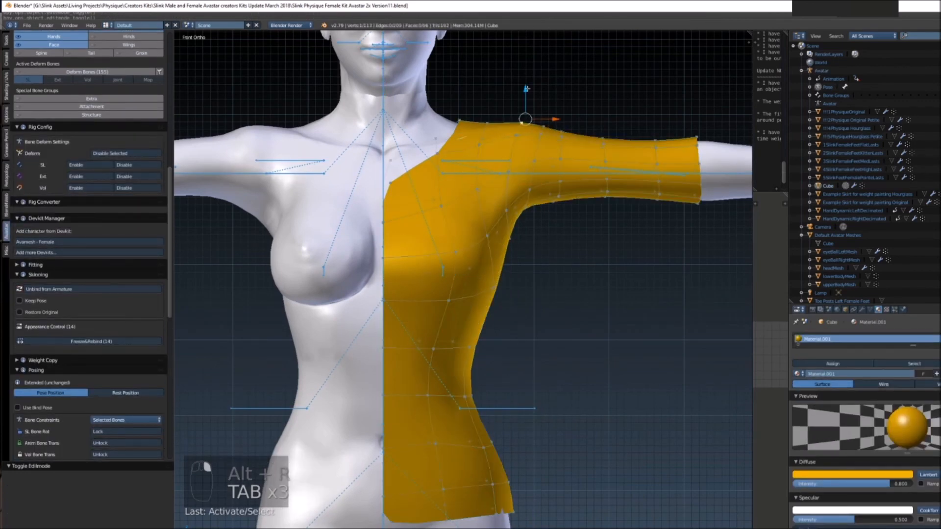
{"action": "left_click_drag", "start_coordinate": [527, 89], "coordinate": [527, 88]}
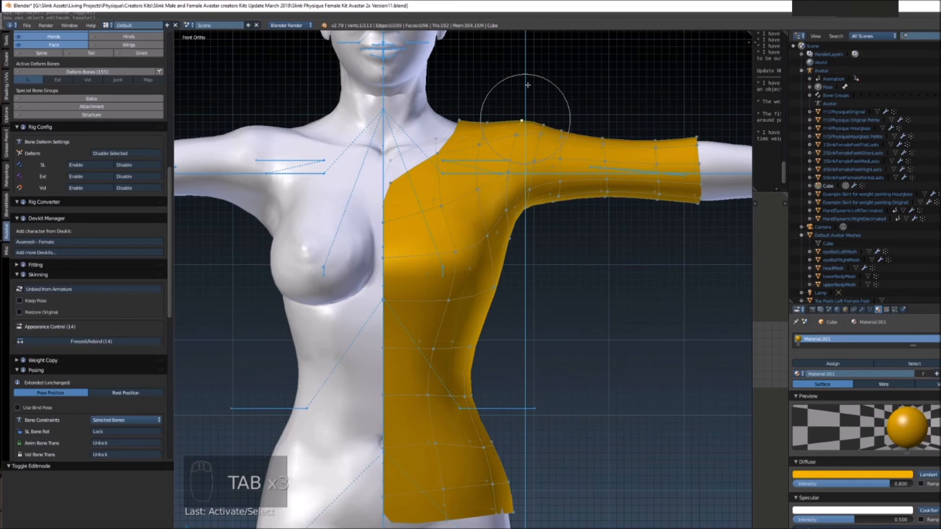
{"action": "left_click", "coordinate": [527, 84]}
{"action": "key", "text": "Tab"}
Lower the sleeve-side upper arm bone beside the body and swing it in side view to test the shoulder
{"action": "right_click", "coordinate": [557, 181]}
{"action": "key", "text": "r"}
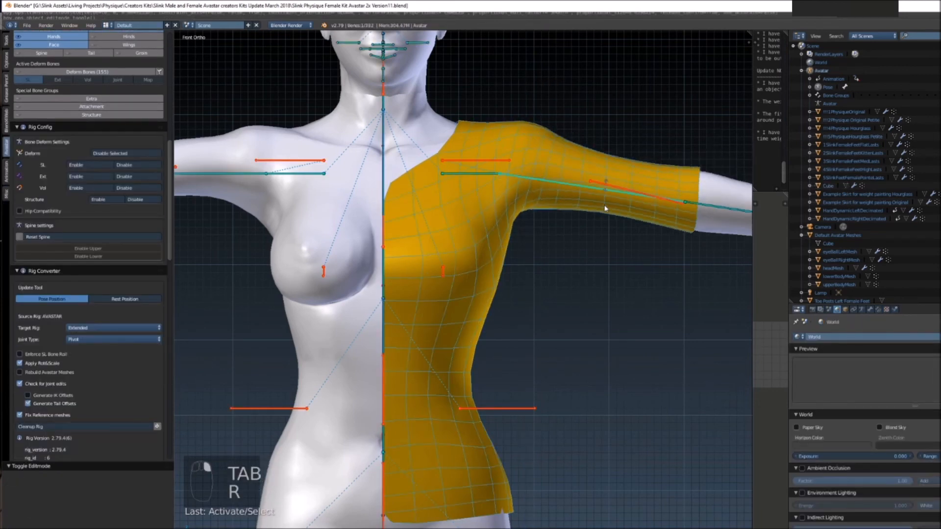
{"action": "left_click", "coordinate": [516, 346]}
{"action": "middle_click_drag", "start_coordinate": [516, 346], "coordinate": [531, 327]}
{"action": "key", "text": "r"}
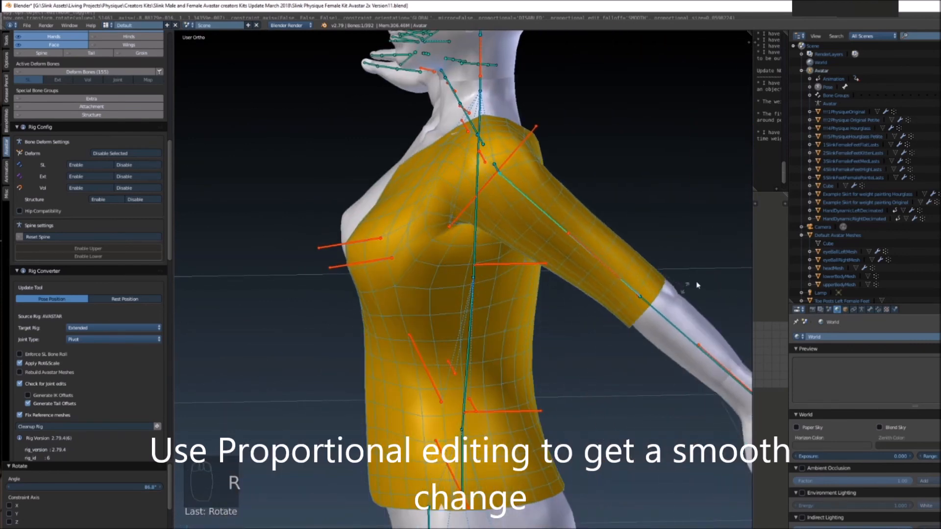
{"action": "left_click", "coordinate": [399, 266]}
Test more rotations of the upper arm bone from the back and an angled front view, and clear its rotation
{"action": "middle_click_drag", "start_coordinate": [636, 290], "coordinate": [532, 289]}
{"action": "key", "text": "r"}
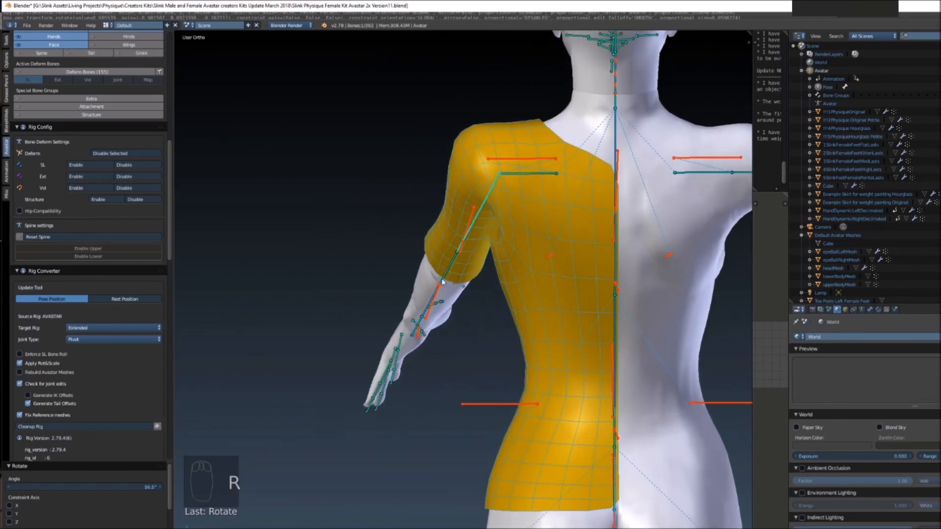
{"action": "left_click", "coordinate": [371, 218]}
{"action": "middle_click_drag", "start_coordinate": [427, 278], "coordinate": [579, 306]}
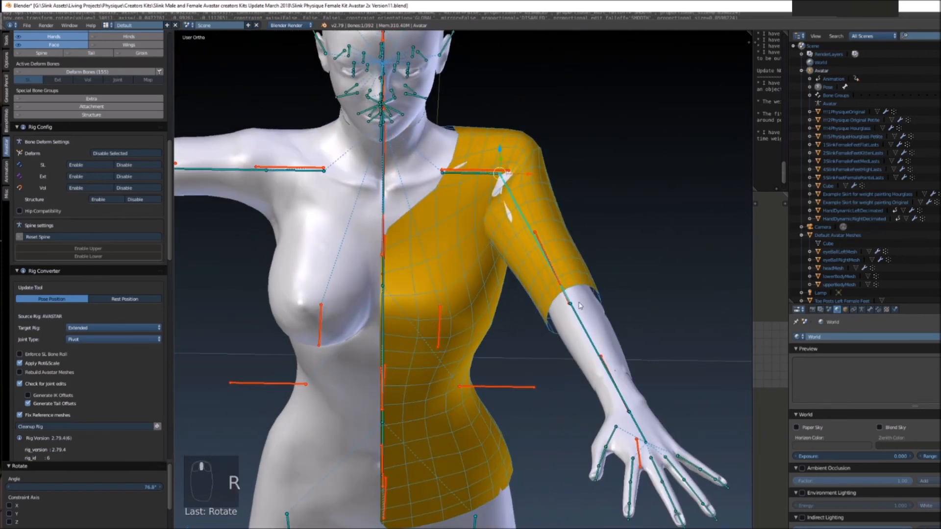
{"action": "key", "text": "r"}
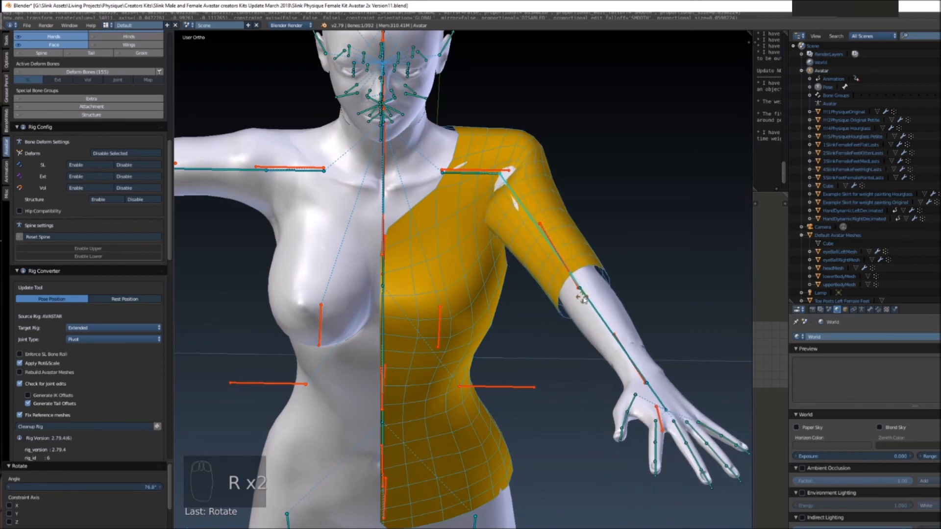
{"action": "left_click", "coordinate": [588, 298]}
{"action": "key", "text": "alt+r"}
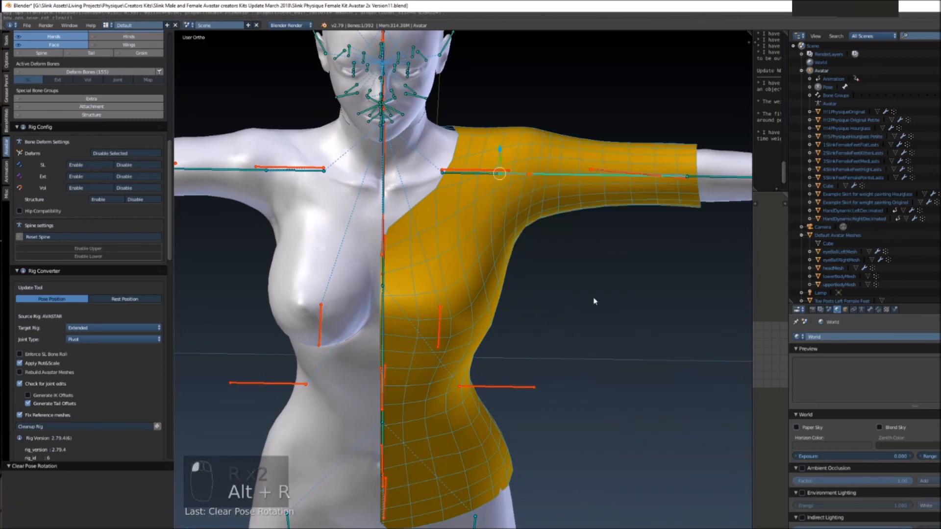
Rotate the upper arm bone down 64° and raise the collar bone to test the shoulder area
{"action": "key", "text": "KP_1"}
{"action": "middle_click_drag", "start_coordinate": [599, 261], "coordinate": [591, 281], "text": "shift"}
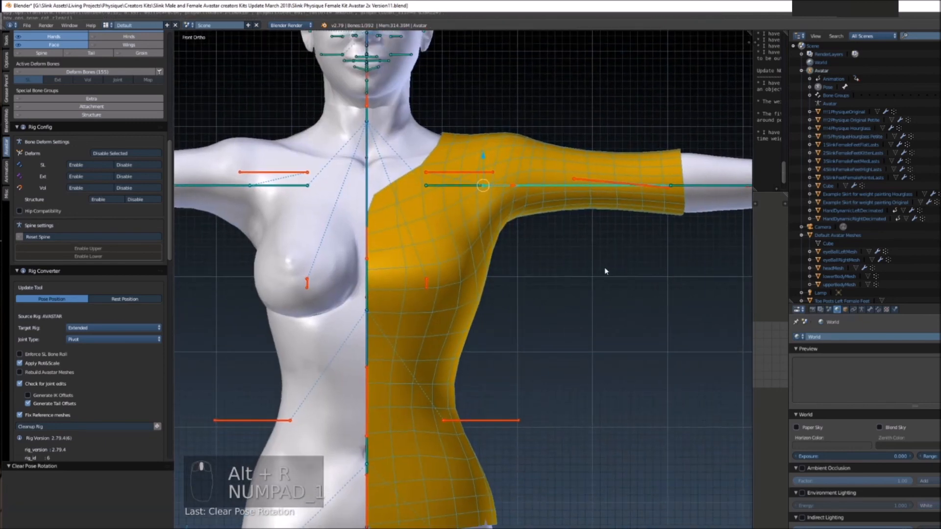
{"action": "key", "text": "r"}
{"action": "left_click", "coordinate": [476, 365]}
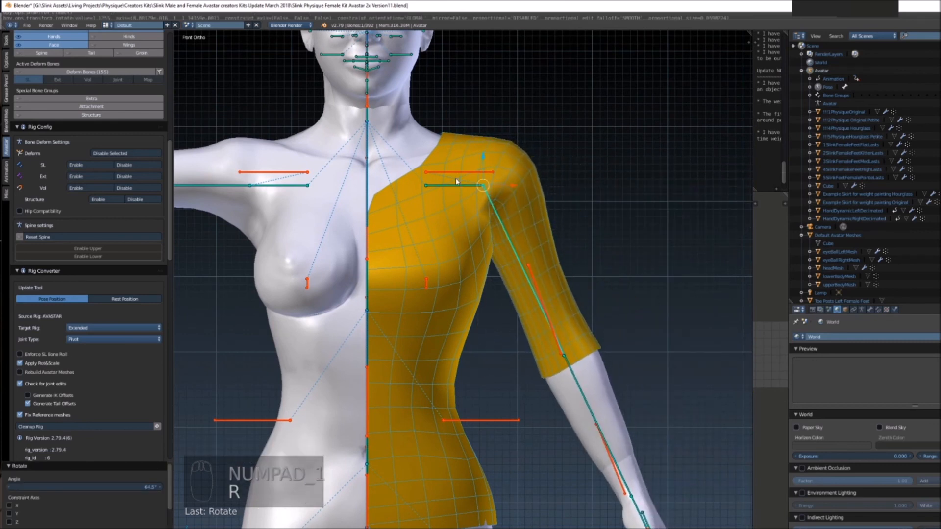
{"action": "right_click", "coordinate": [457, 187]}
{"action": "key", "text": "r"}
{"action": "key", "text": "r"}
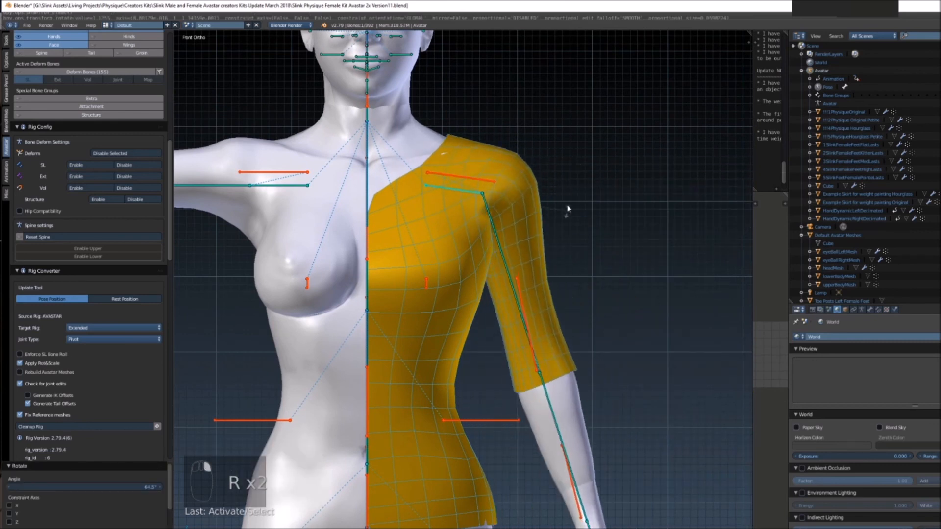
{"action": "left_click", "coordinate": [567, 147]}
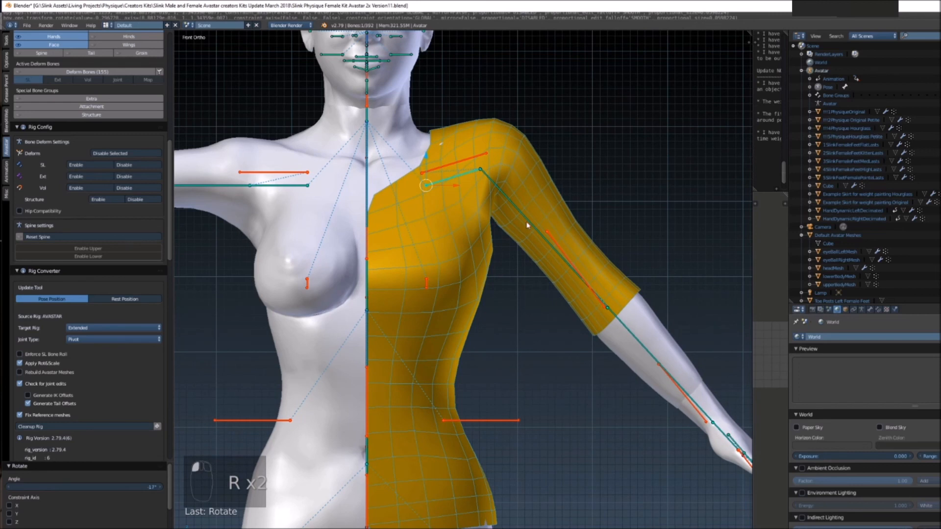
Swing the upper arm bone up and down, and raise the collar bone further
{"action": "key", "text": "r"}
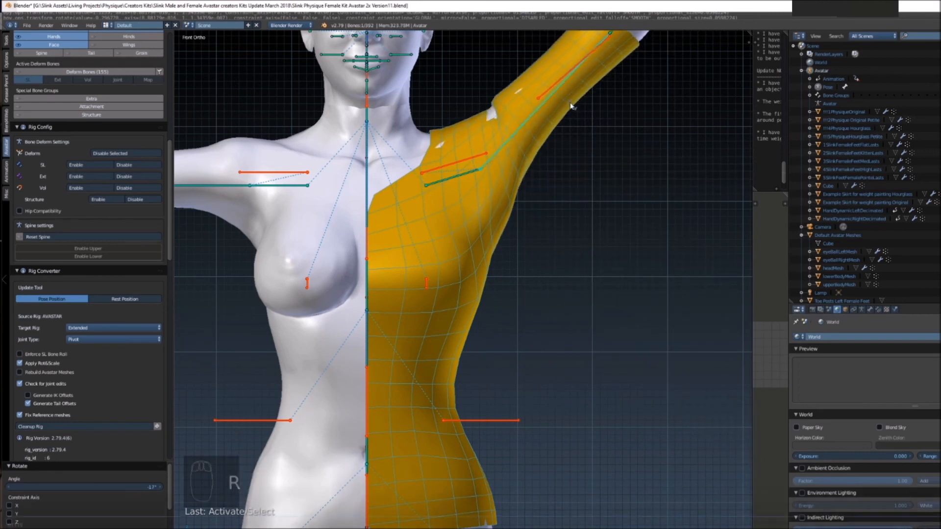
{"action": "left_click", "coordinate": [527, 348]}
{"action": "right_click", "coordinate": [464, 172]}
{"action": "key", "text": "r"}
{"action": "left_click", "coordinate": [469, 158]}
Rotate the upper arm bone repeatedly with the collar bone raised to check the garment's deformation
{"action": "right_click", "coordinate": [506, 105]}
{"action": "key", "text": "r"}
{"action": "left_click", "coordinate": [498, 101]}
{"action": "key", "text": "r"}
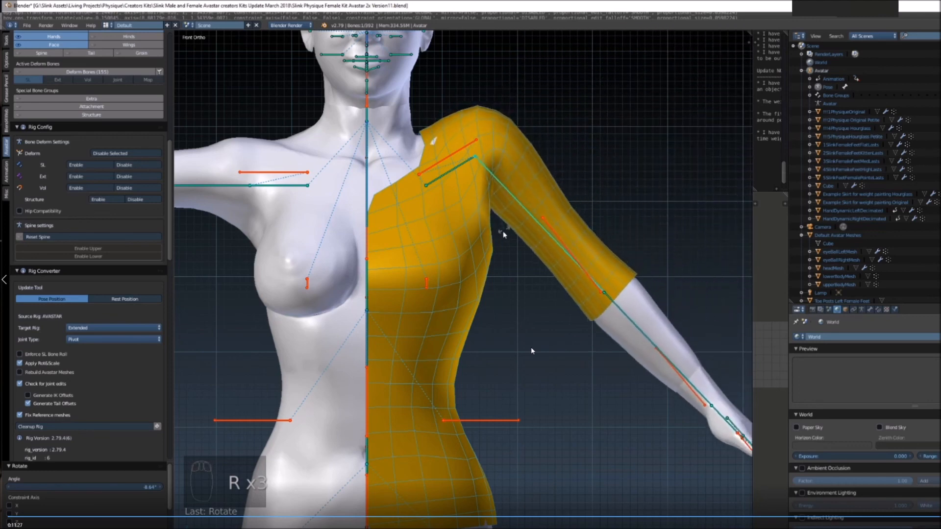
{"action": "left_click", "coordinate": [456, 262]}
{"action": "middle_click_drag", "start_coordinate": [642, 232], "coordinate": [453, 246]}
Clear the pose rotation of all armature bones
{"action": "key", "text": "alt+r"}
{"action": "key", "text": "a"}
{"action": "key", "text": "a"}
{"action": "key", "text": "a"}
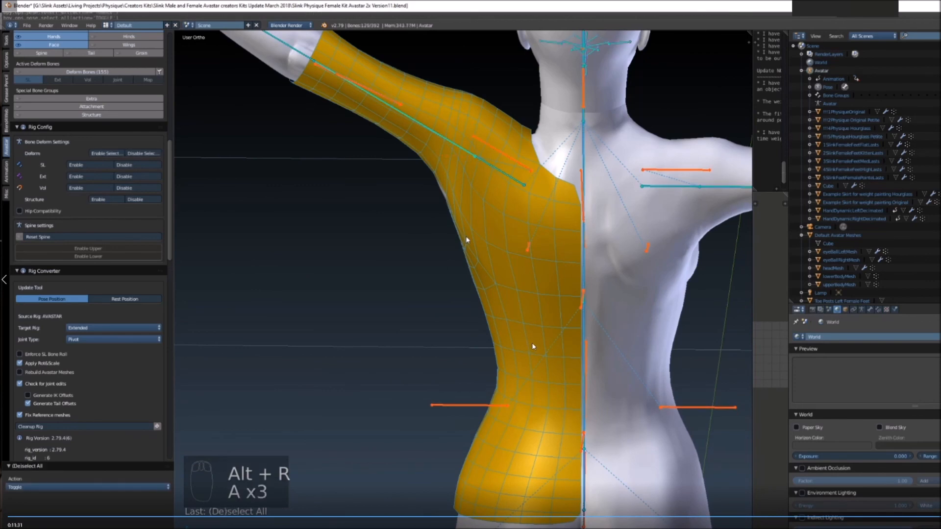
{"action": "key", "text": "super+r"}
{"action": "left_click", "coordinate": [405, 231]}
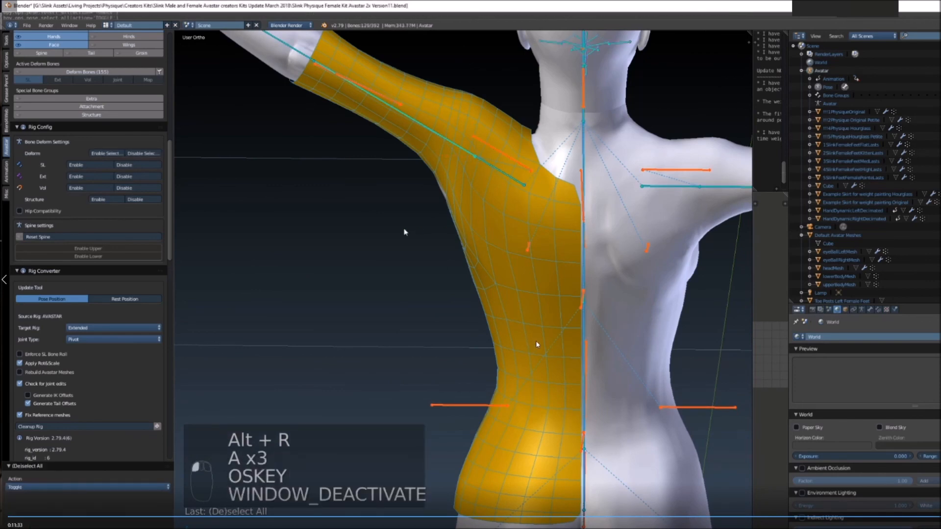
{"action": "key", "text": "alt+r"}
{"action": "key", "text": "KP_1"}
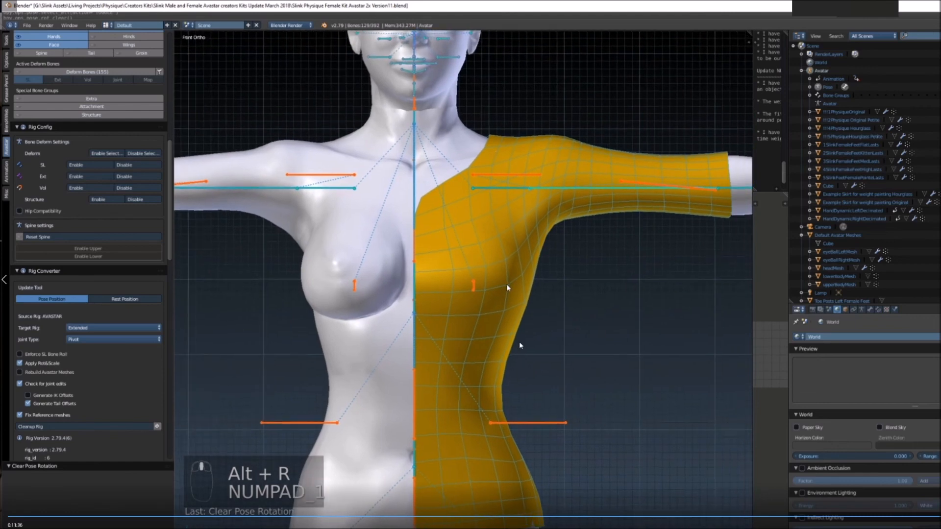
Rotate the sleeve-side upper arm bone down 86.2° against the body
{"action": "middle_click_drag", "start_coordinate": [508, 287], "coordinate": [430, 259], "text": "shift"}
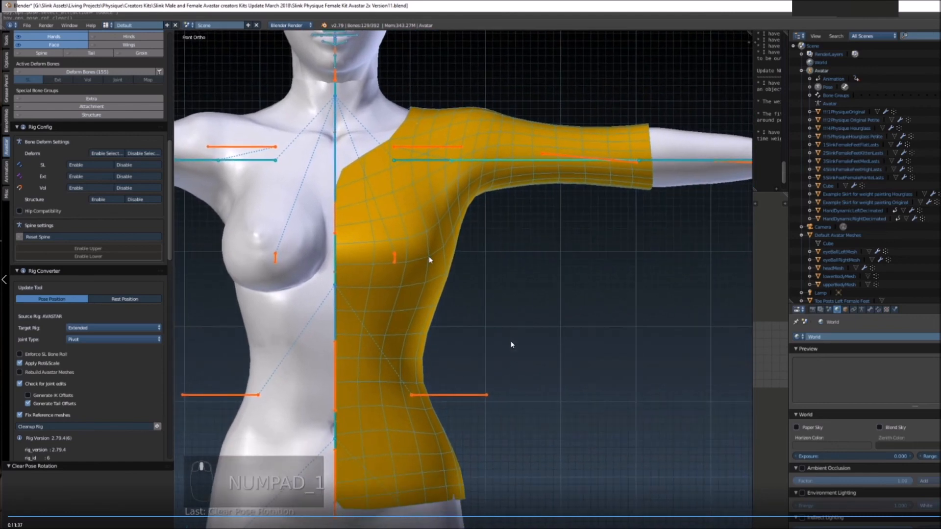
{"action": "right_click", "coordinate": [485, 163]}
{"action": "key", "text": "r"}
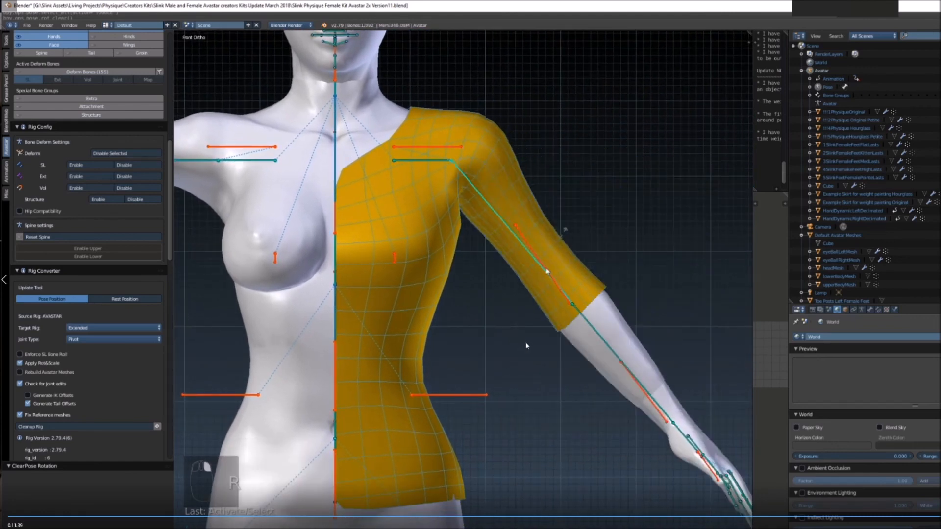
{"action": "left_click", "coordinate": [508, 316]}
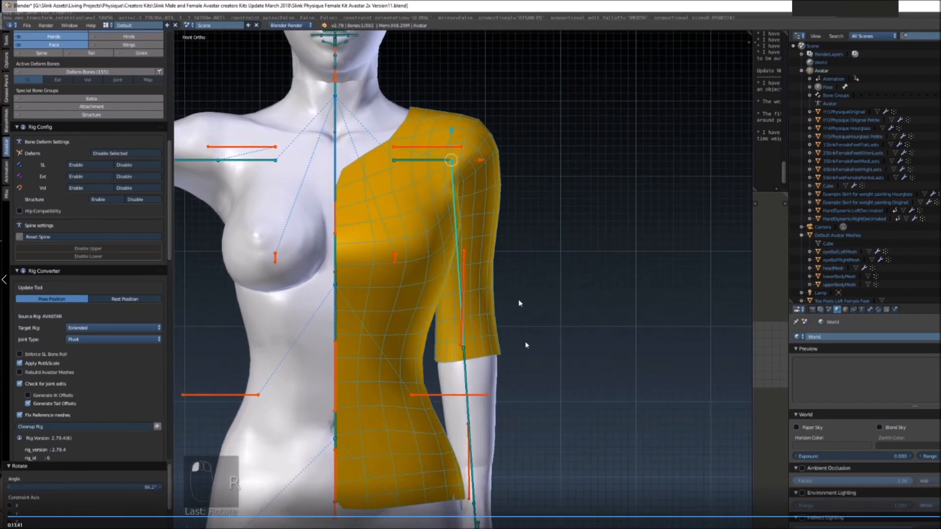